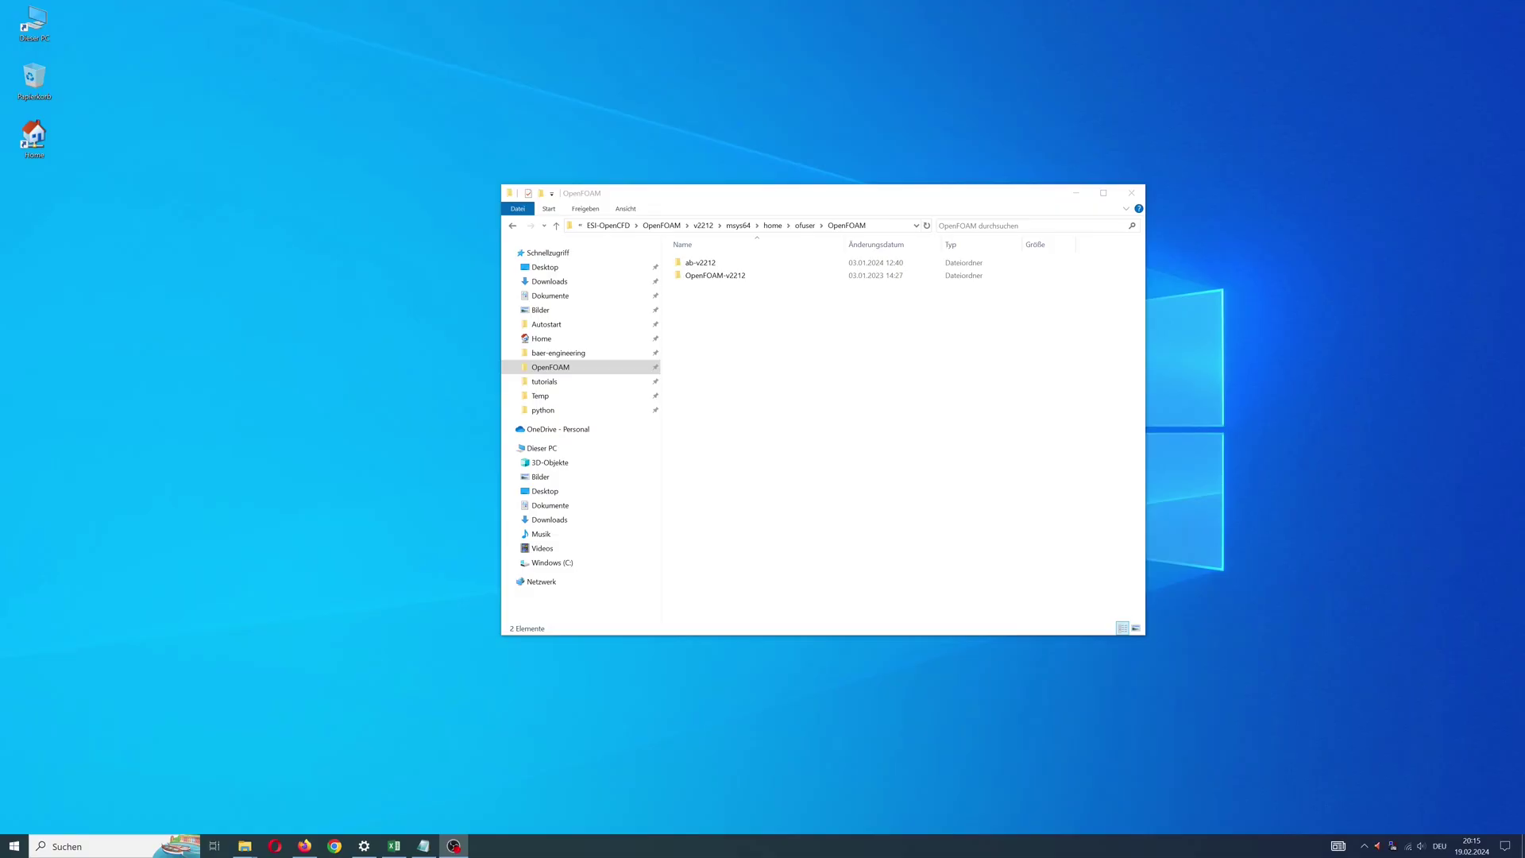
# Create a folder named case1 inside the OpenFOAM user directory
pyautogui.rightClick(712, 309)
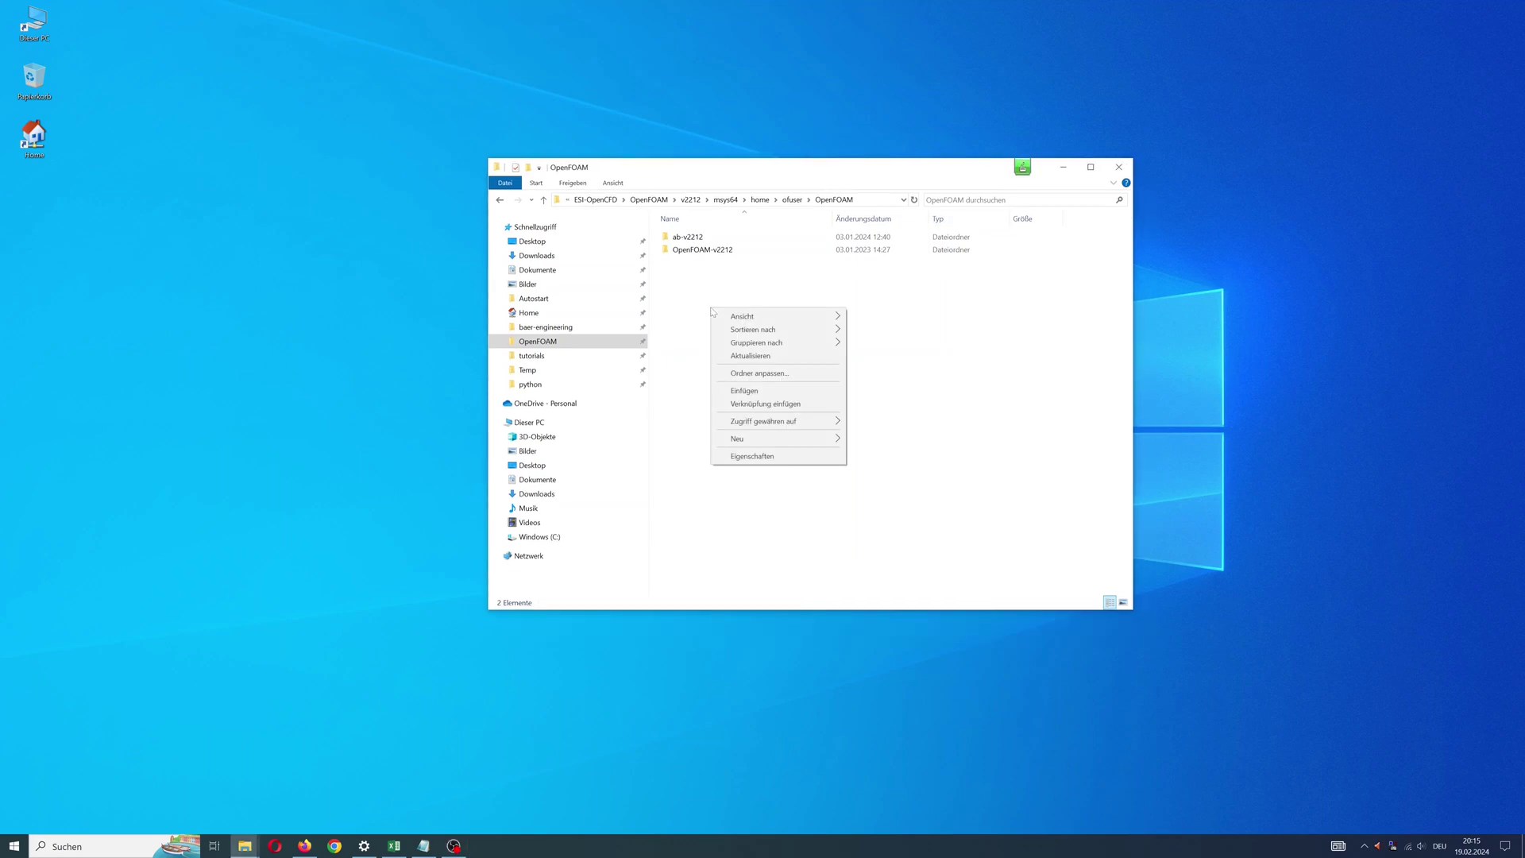
pyautogui.moveTo(812, 442)
pyautogui.click(880, 439)
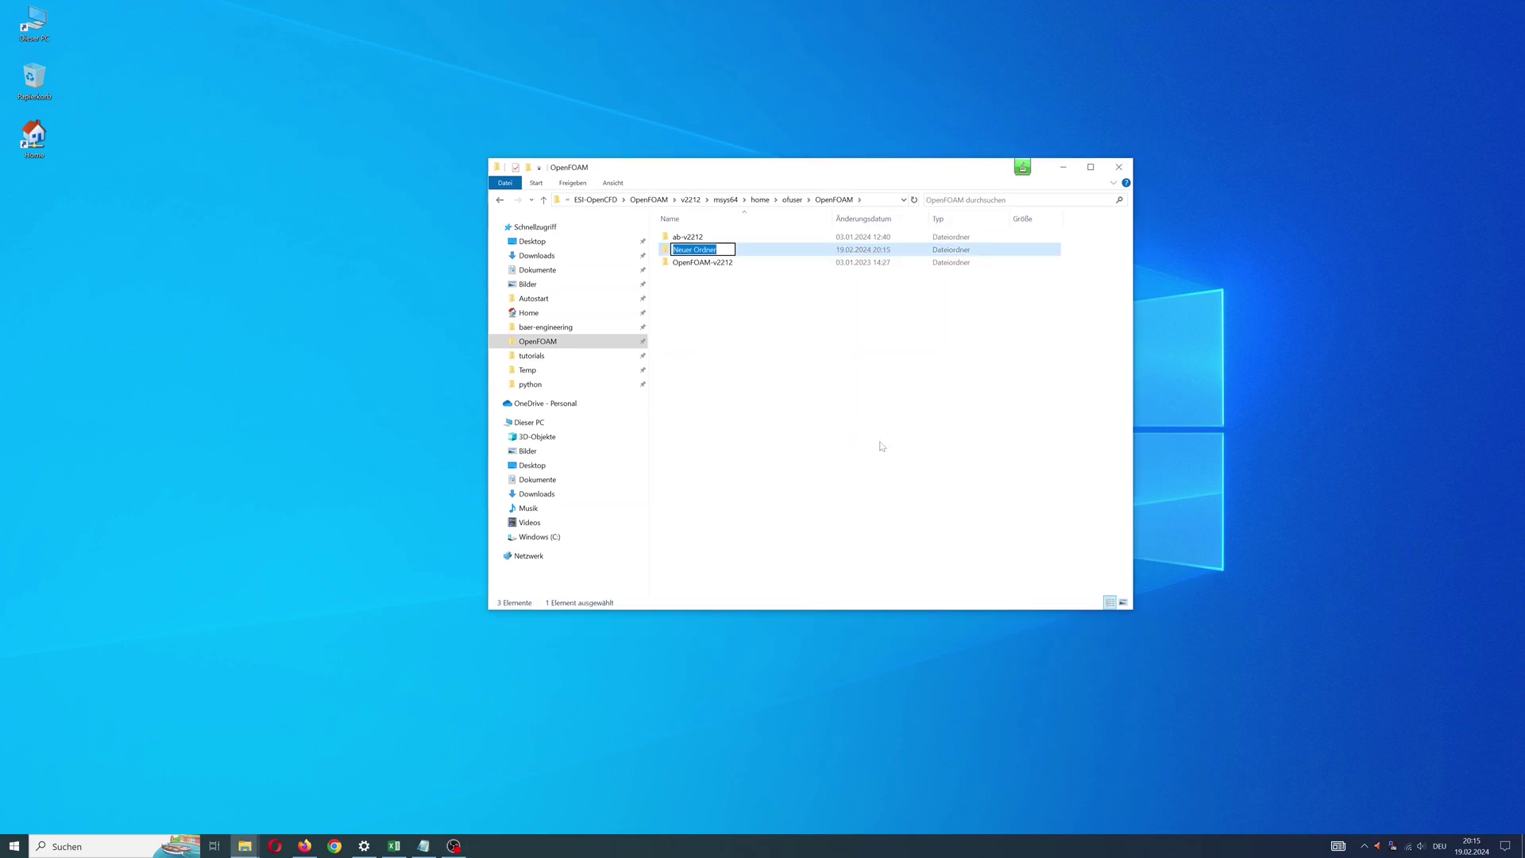
pyautogui.write('case1')
pyautogui.click(767, 357)
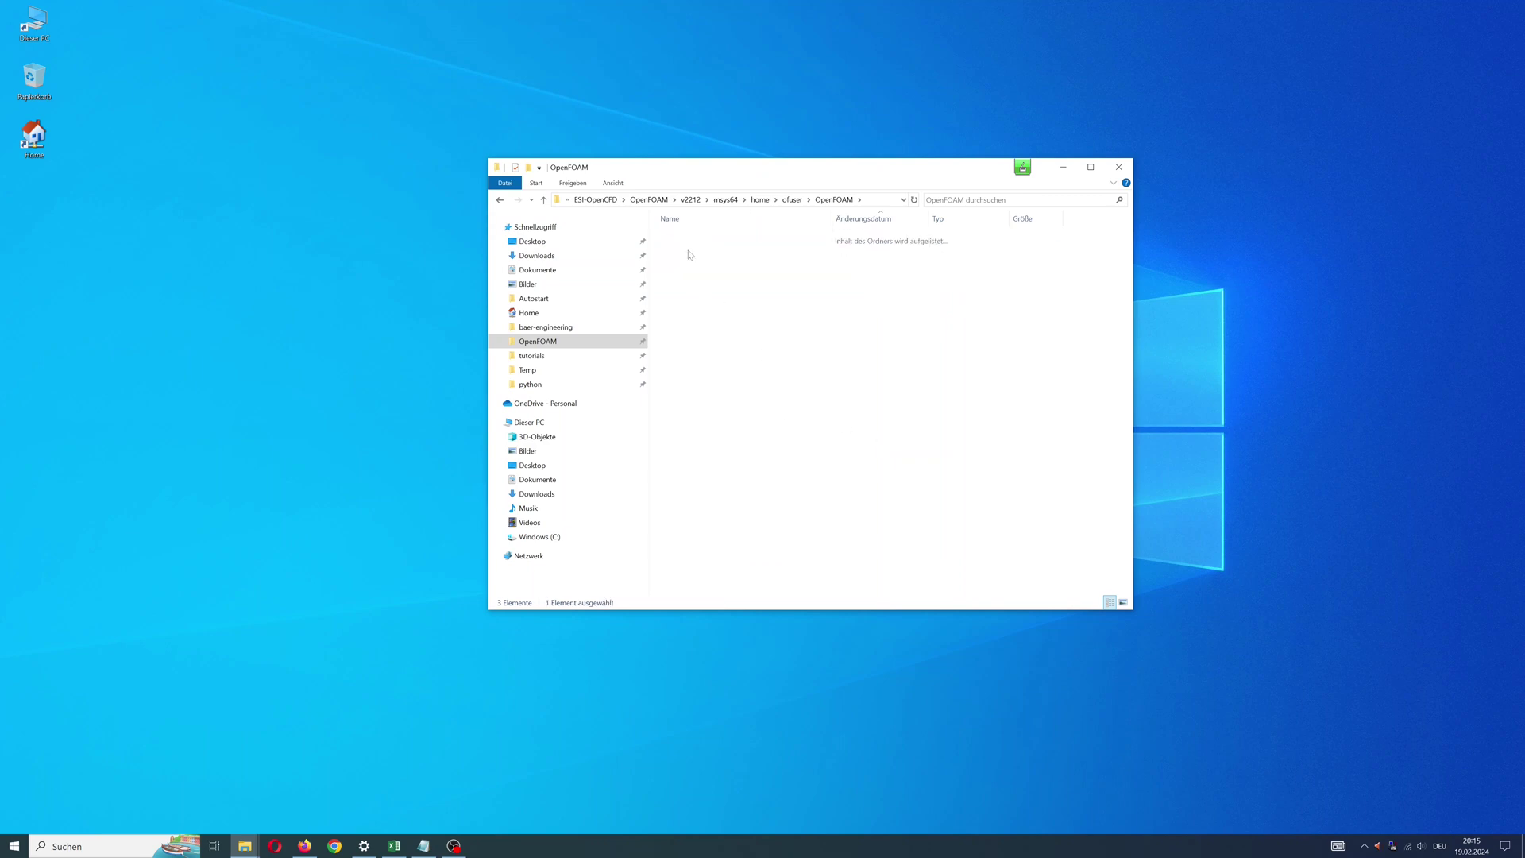
# Open the case1 folder and paste the copied mesh file Mesh_1.unv into it
pyautogui.doubleClick(691, 254)
pyautogui.rightClick(757, 321)
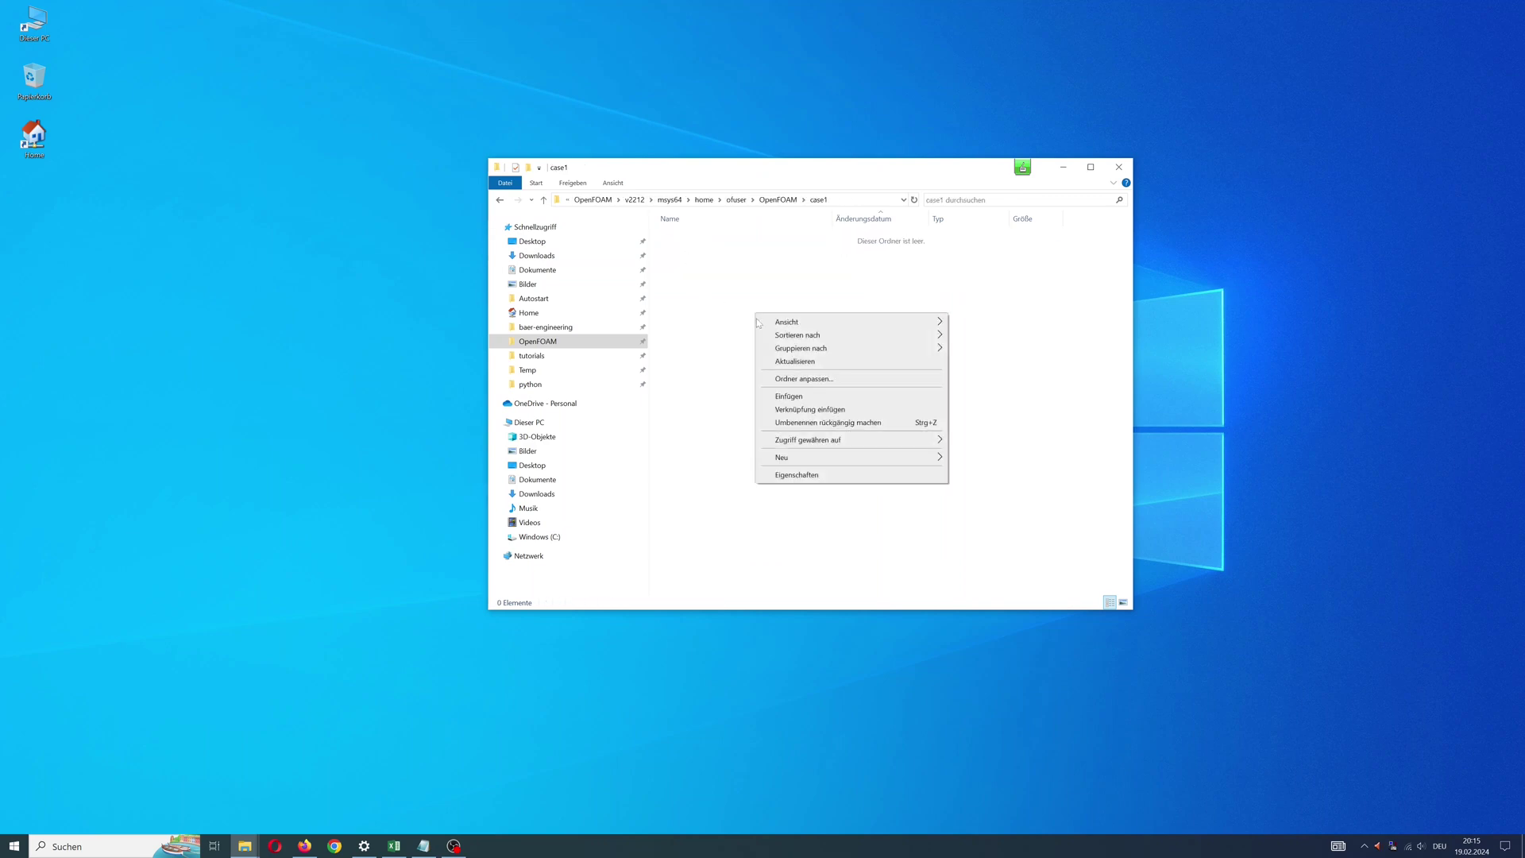
pyautogui.click(801, 396)
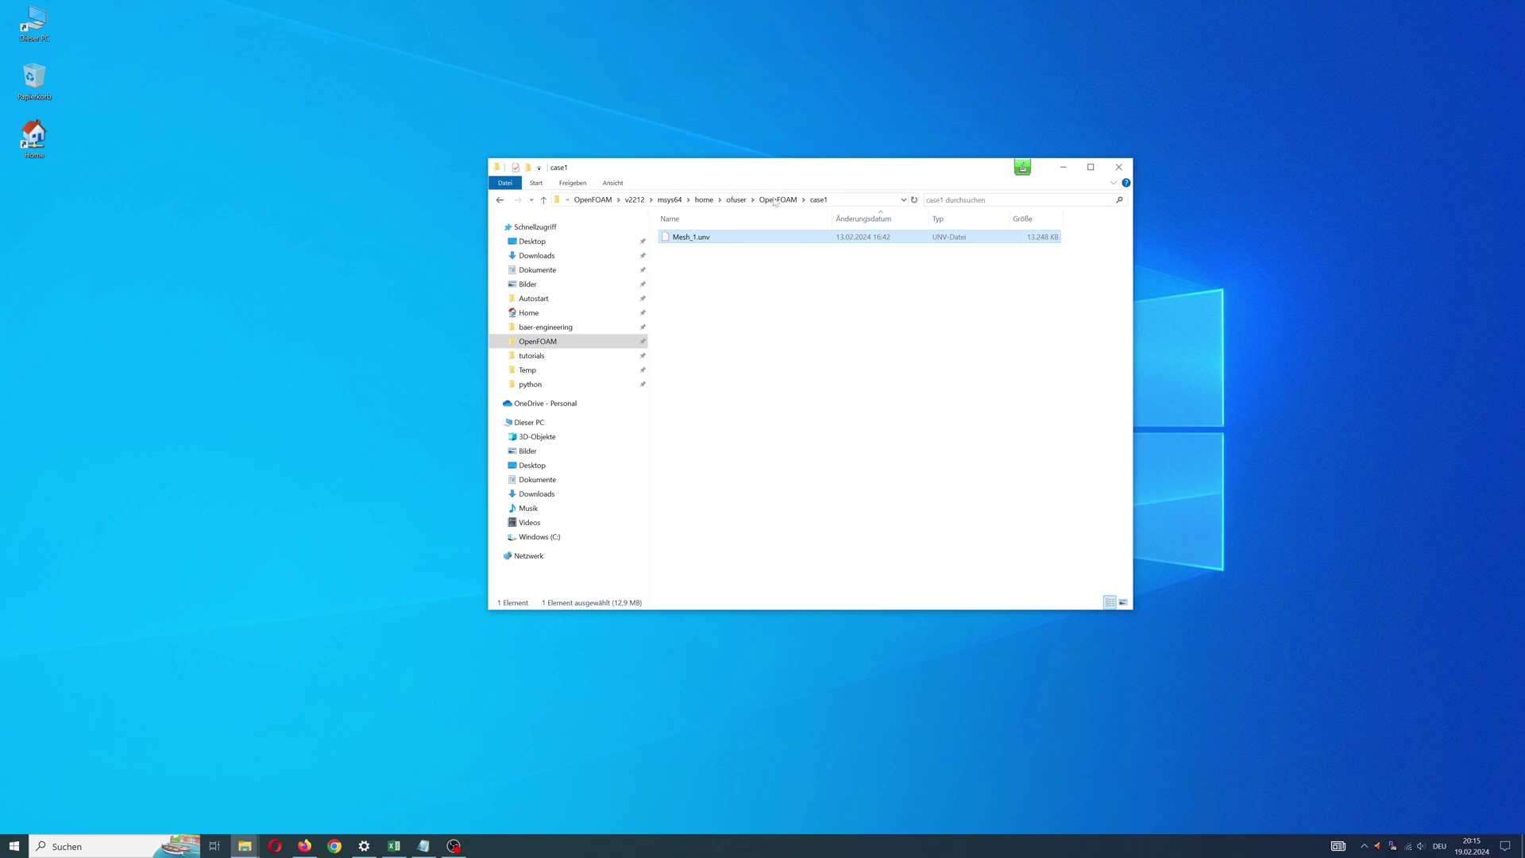
# Open a second Explorer window, arrange it beside the case1 window and show the OpenFOAM tutorials folder in it
pyautogui.moveTo(773, 174); pyautogui.dragTo(731, 173)
pyautogui.rightClick(14, 846)
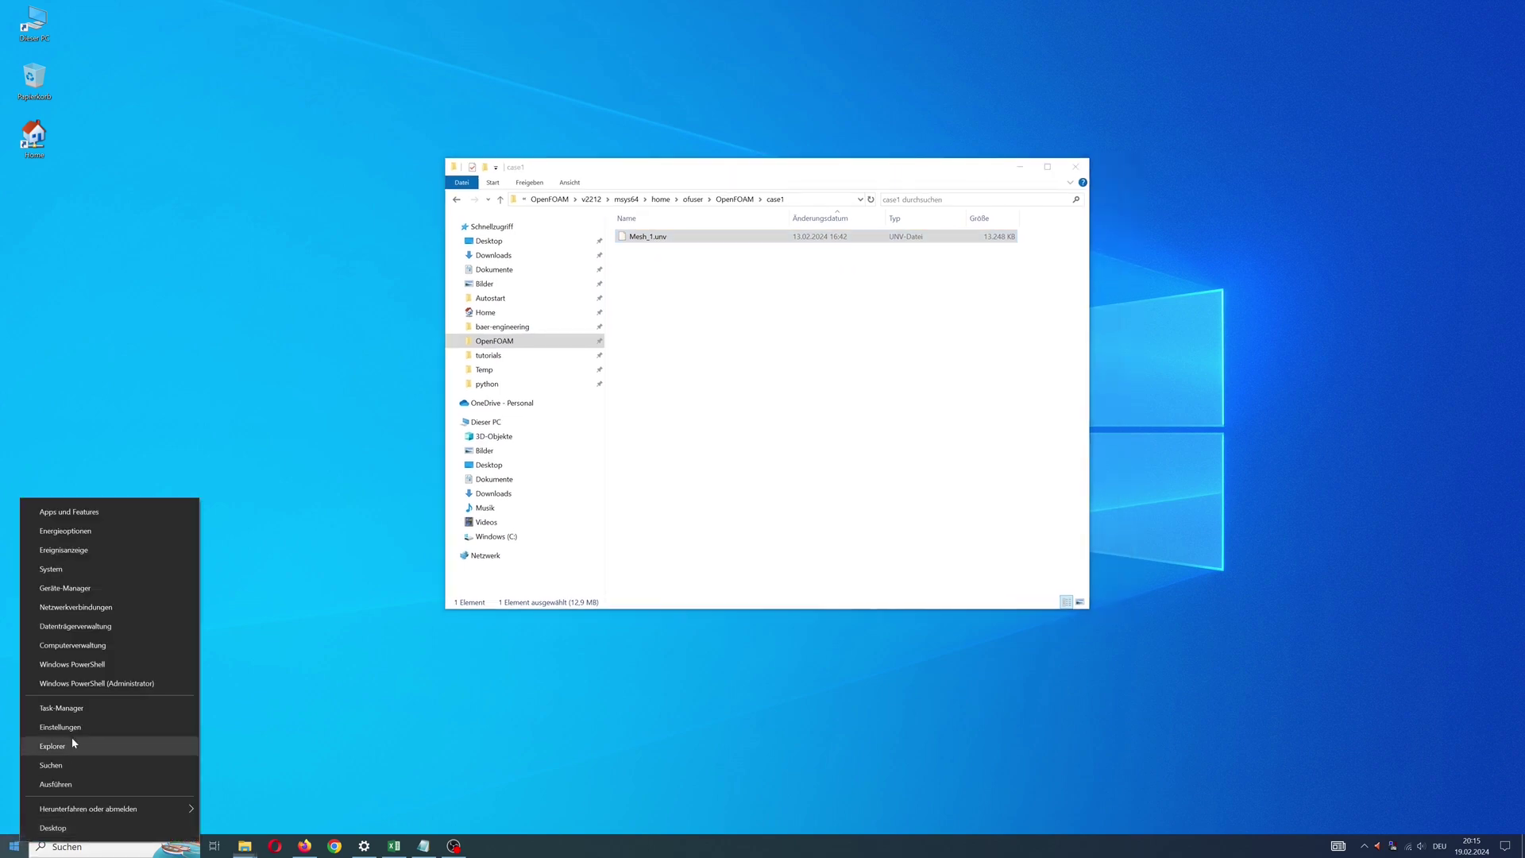
pyautogui.click(53, 746)
pyautogui.moveTo(612, 176); pyautogui.dragTo(988, 180)
pyautogui.moveTo(719, 180); pyautogui.dragTo(439, 184)
pyautogui.click(863, 360)
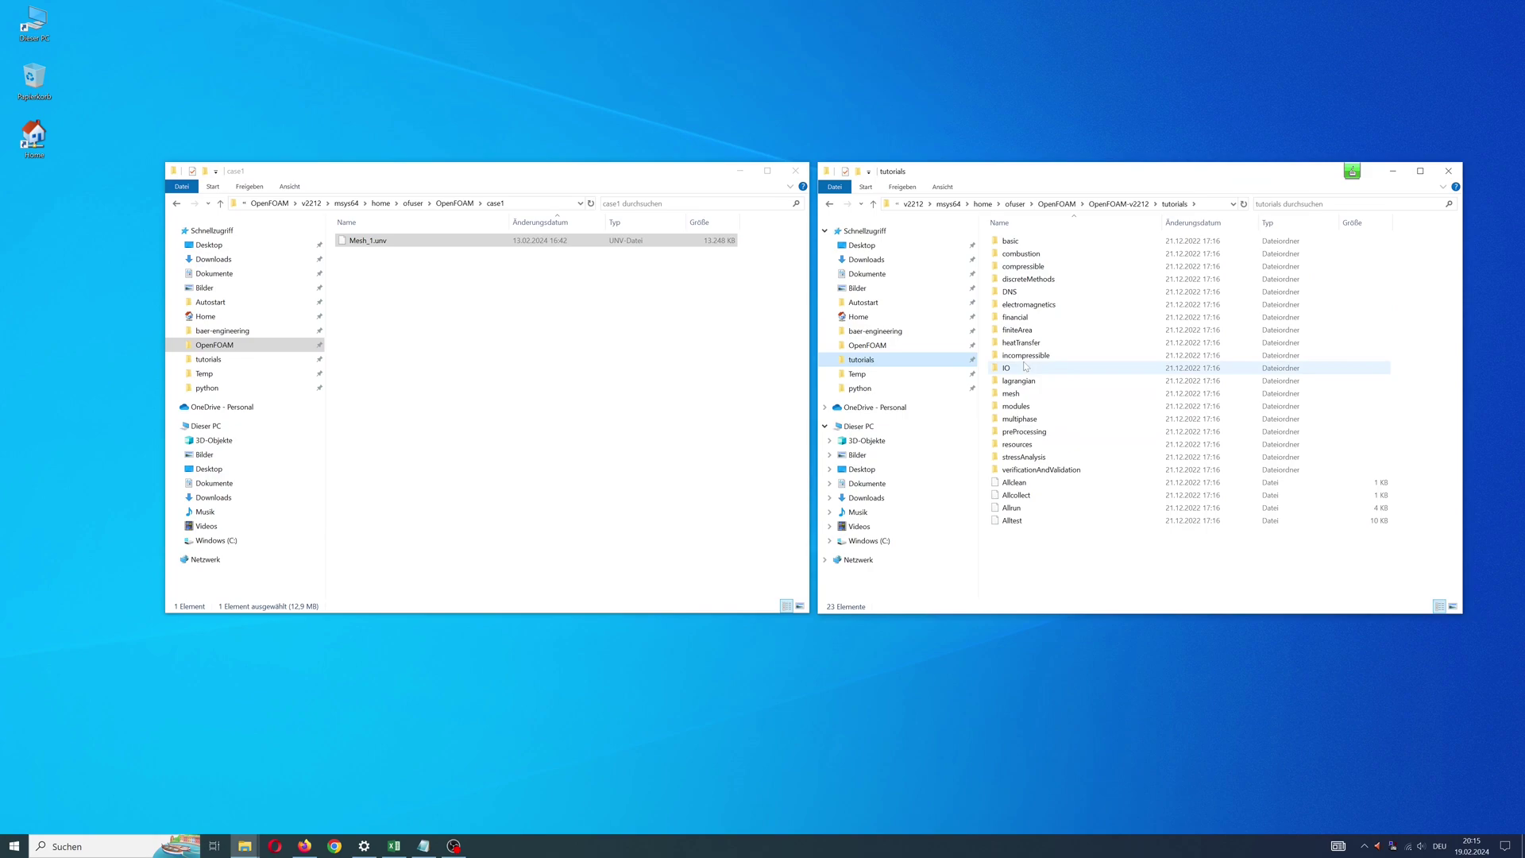
# Switch to Firefox and read section 4.1, File structure of OpenFOAM cases, in the OpenFOAM v6 User Guide, then close it
pyautogui.click(304, 845)
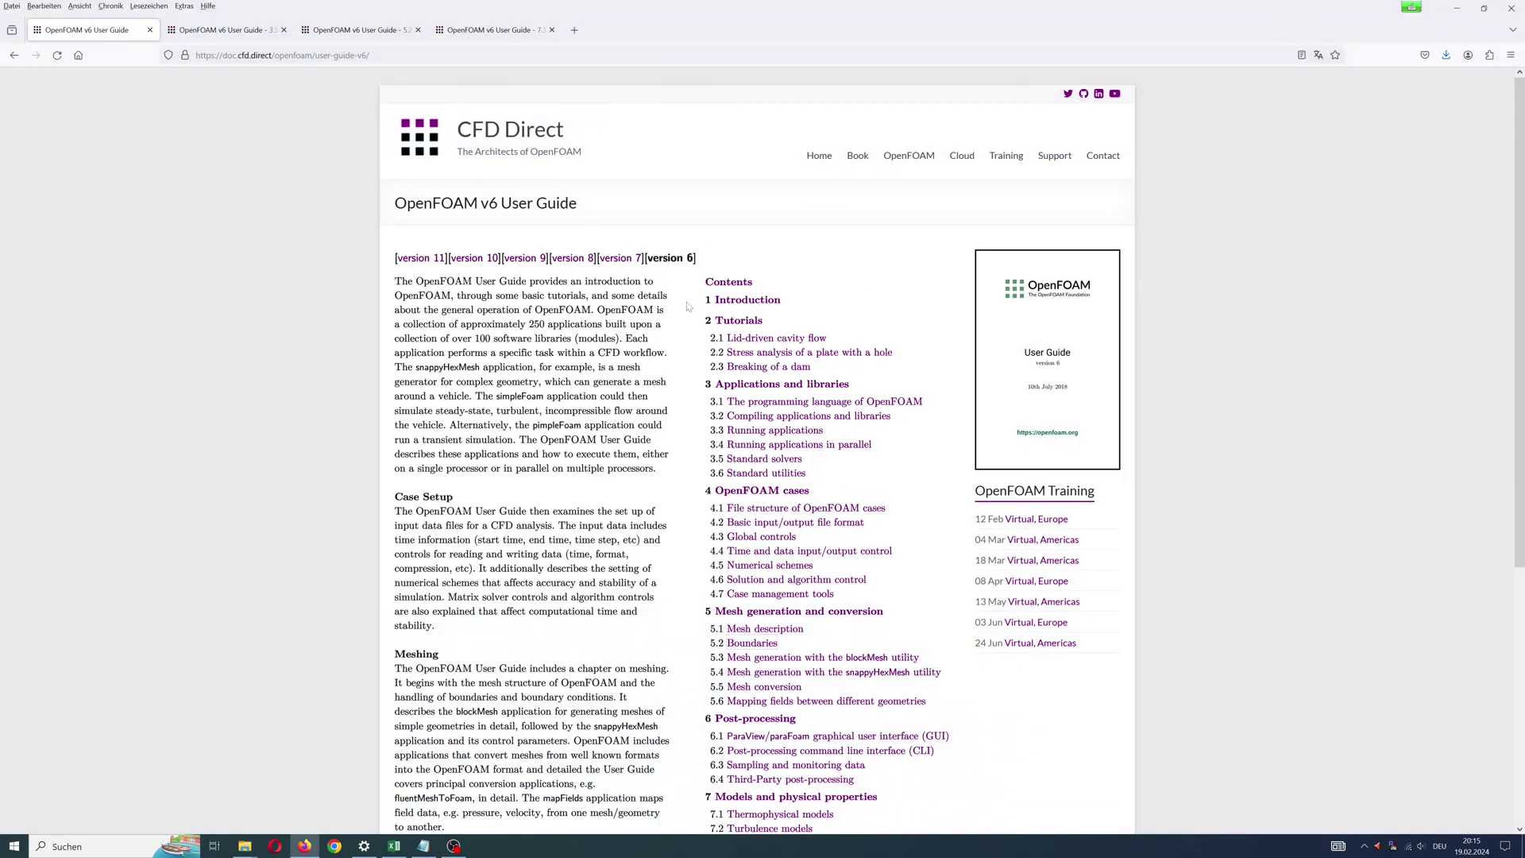
pyautogui.scroll(-1, 614, 429)
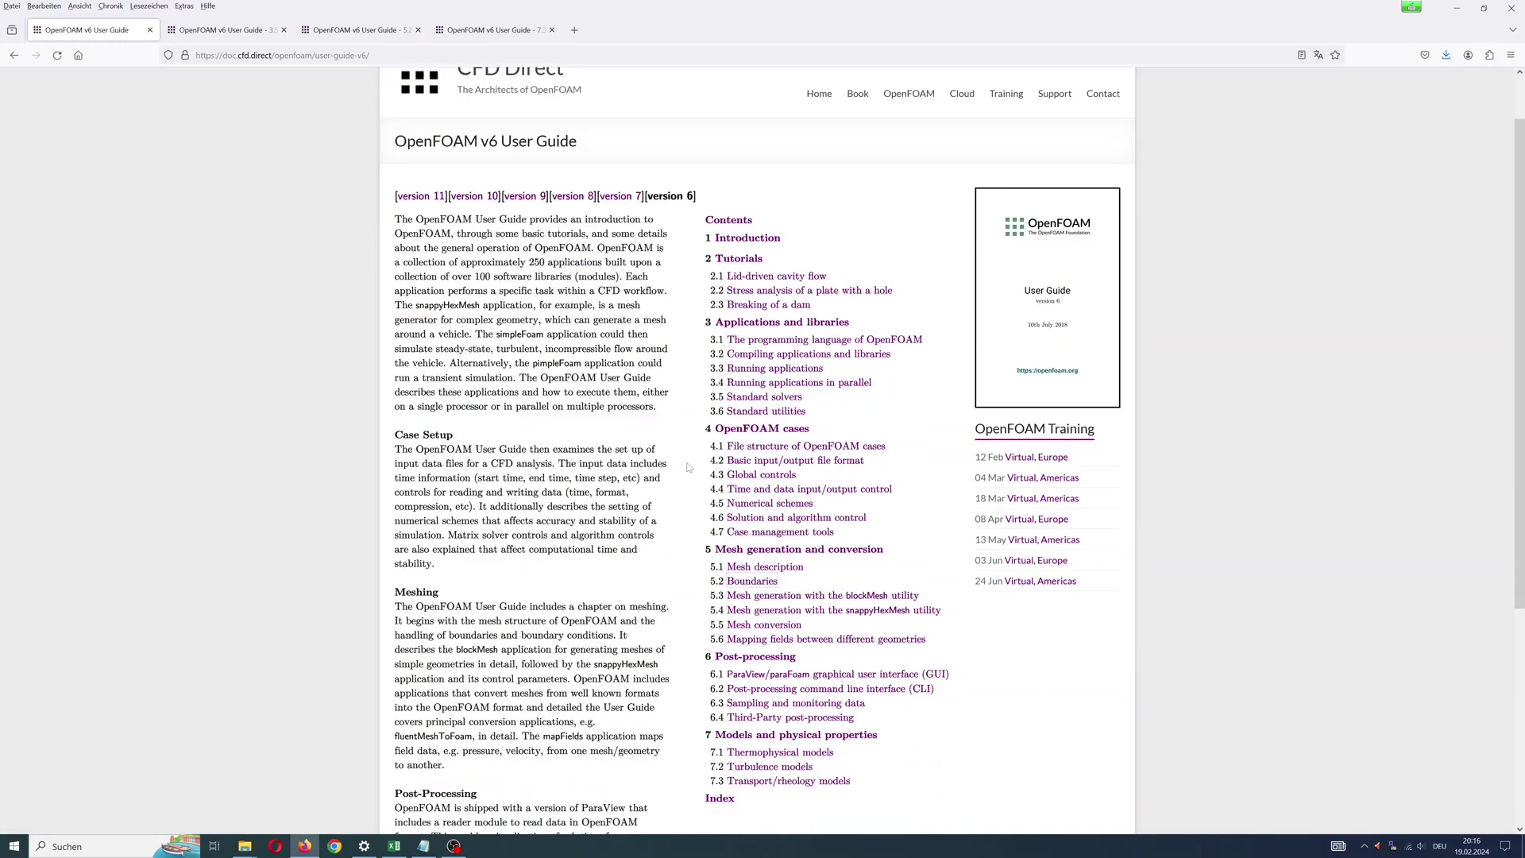
pyautogui.rightClick(777, 446)
pyautogui.click(799, 453)
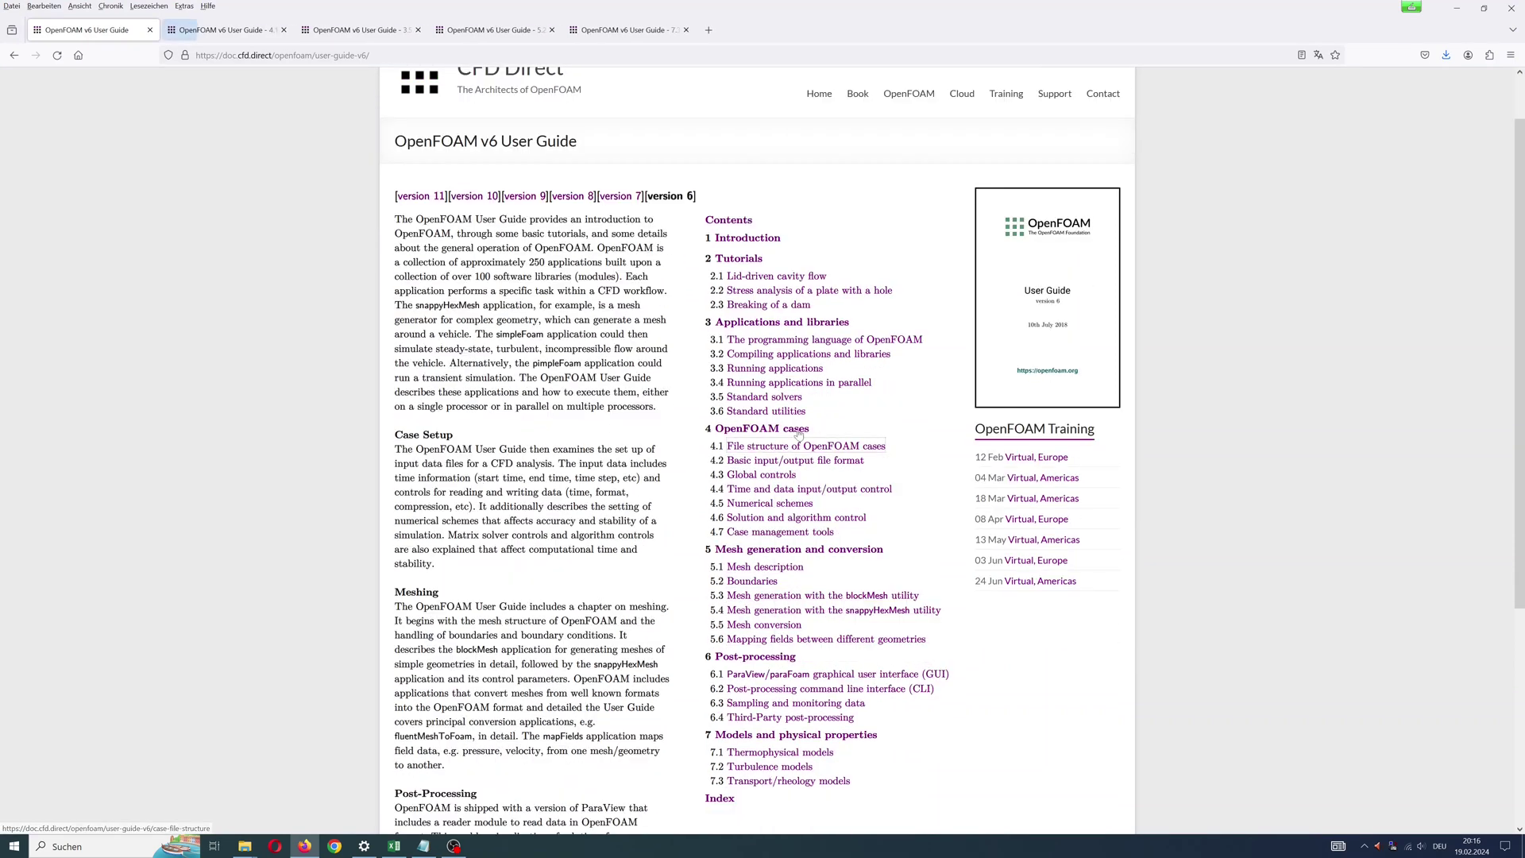
pyautogui.click(225, 32)
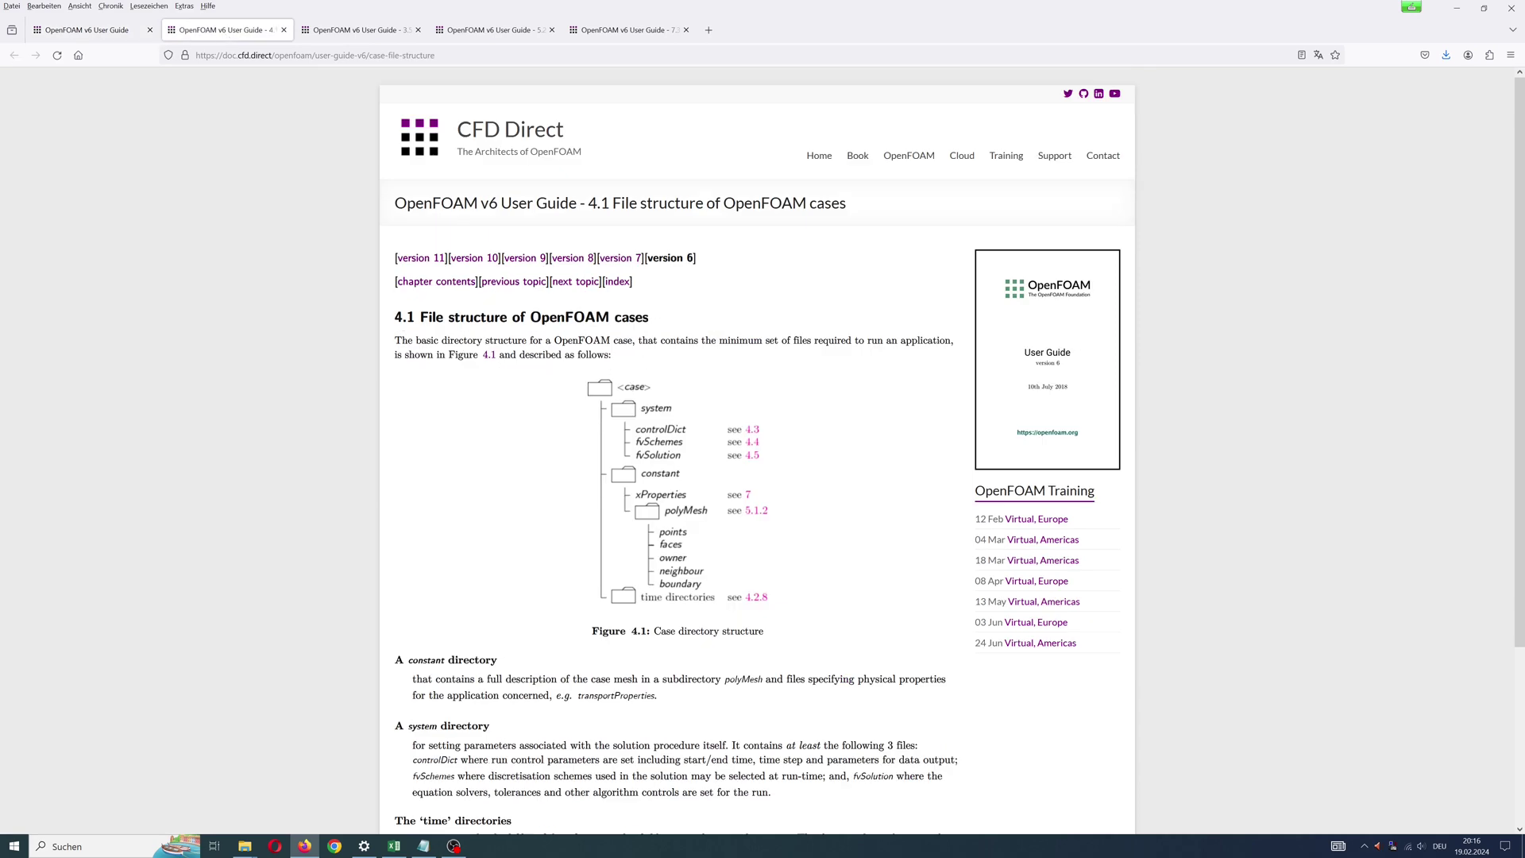
pyautogui.scroll(-3, 636, 387)
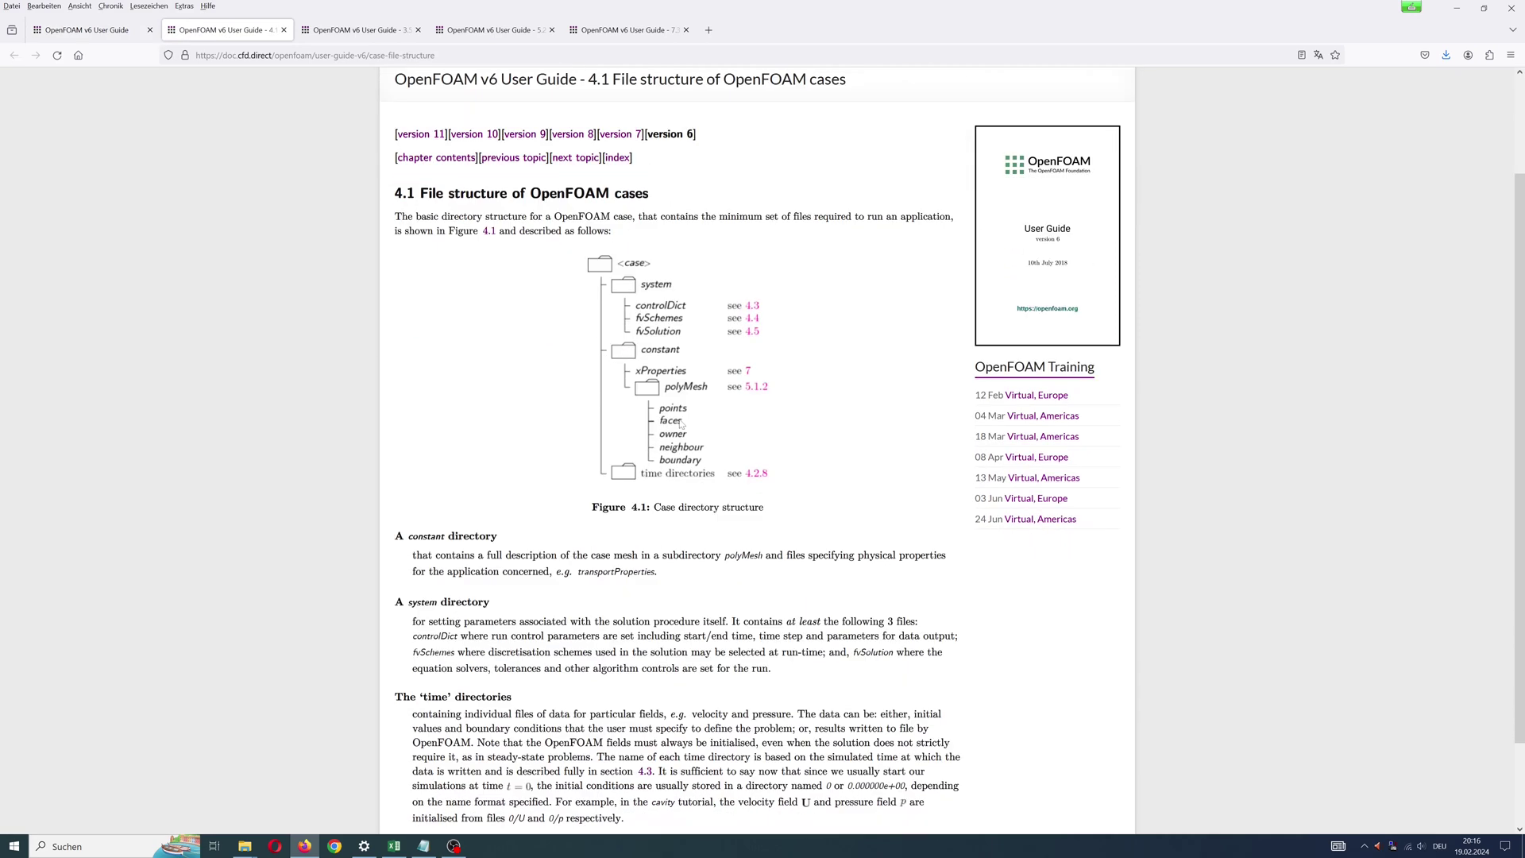
pyautogui.click(284, 30)
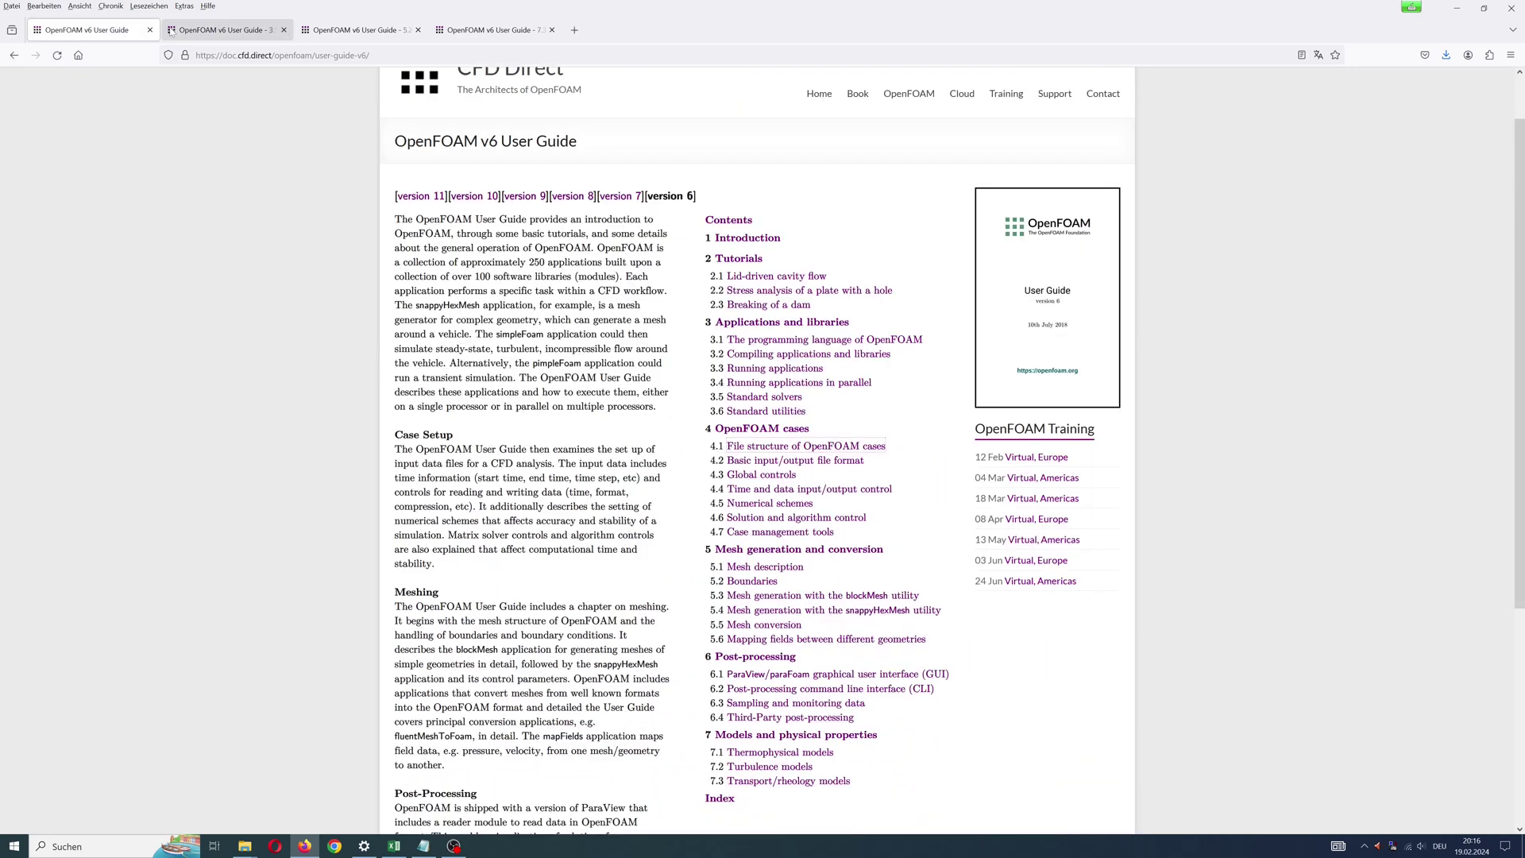
# Look through the solver categories in section 3.5 Standard solvers, from basic CFD codes to incompressible, compressible and multiphase flow
pyautogui.click(209, 29)
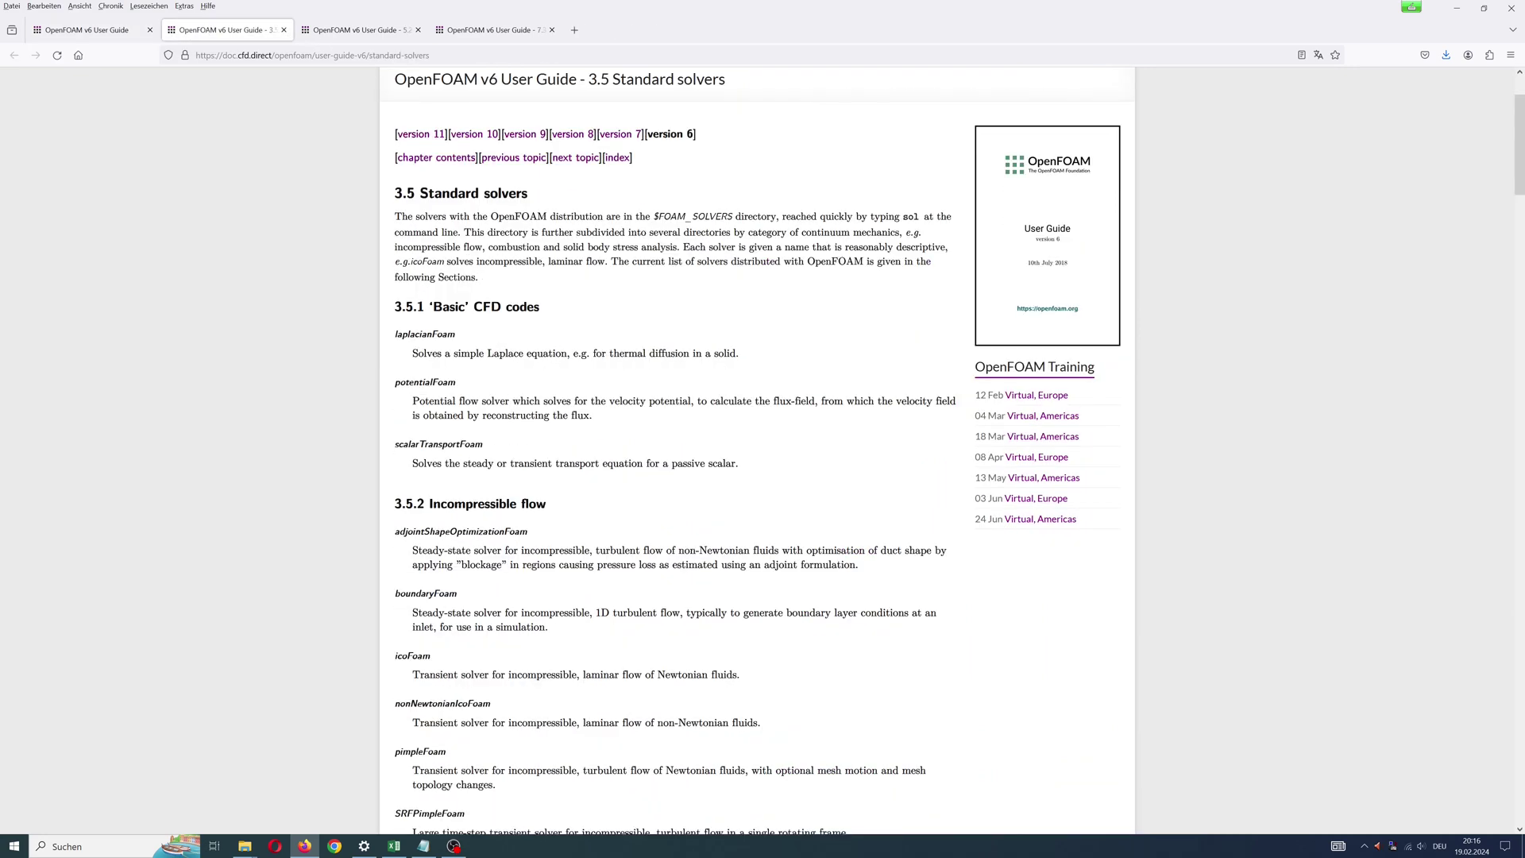
pyautogui.doubleClick(449, 306)
pyautogui.scroll(-2, 560, 461)
pyautogui.doubleClick(472, 441)
pyautogui.scroll(-6, 575, 467)
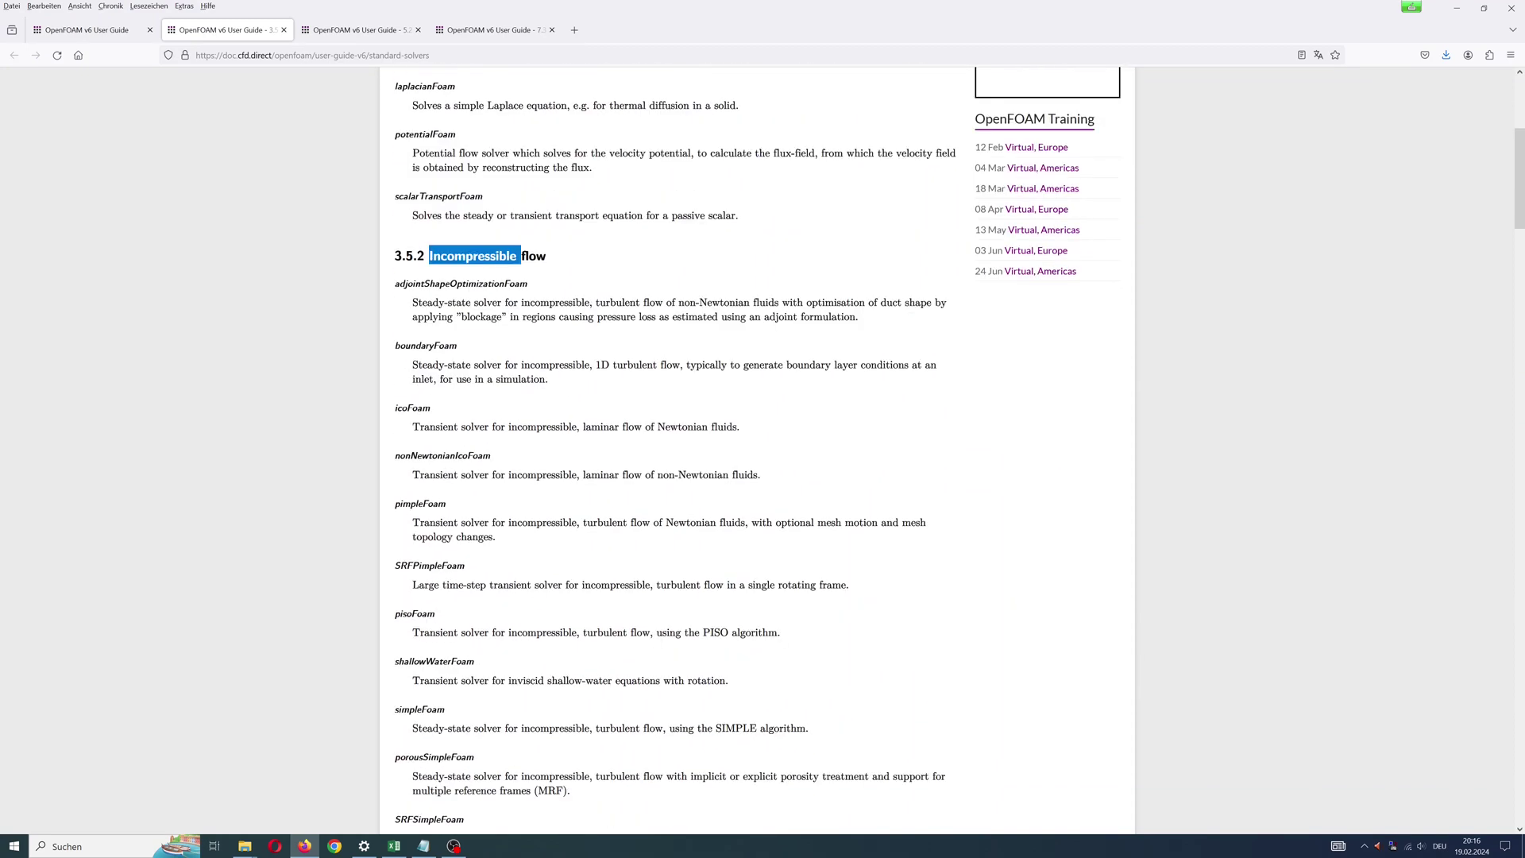
pyautogui.doubleClick(469, 566)
pyautogui.scroll(-5, 612, 587)
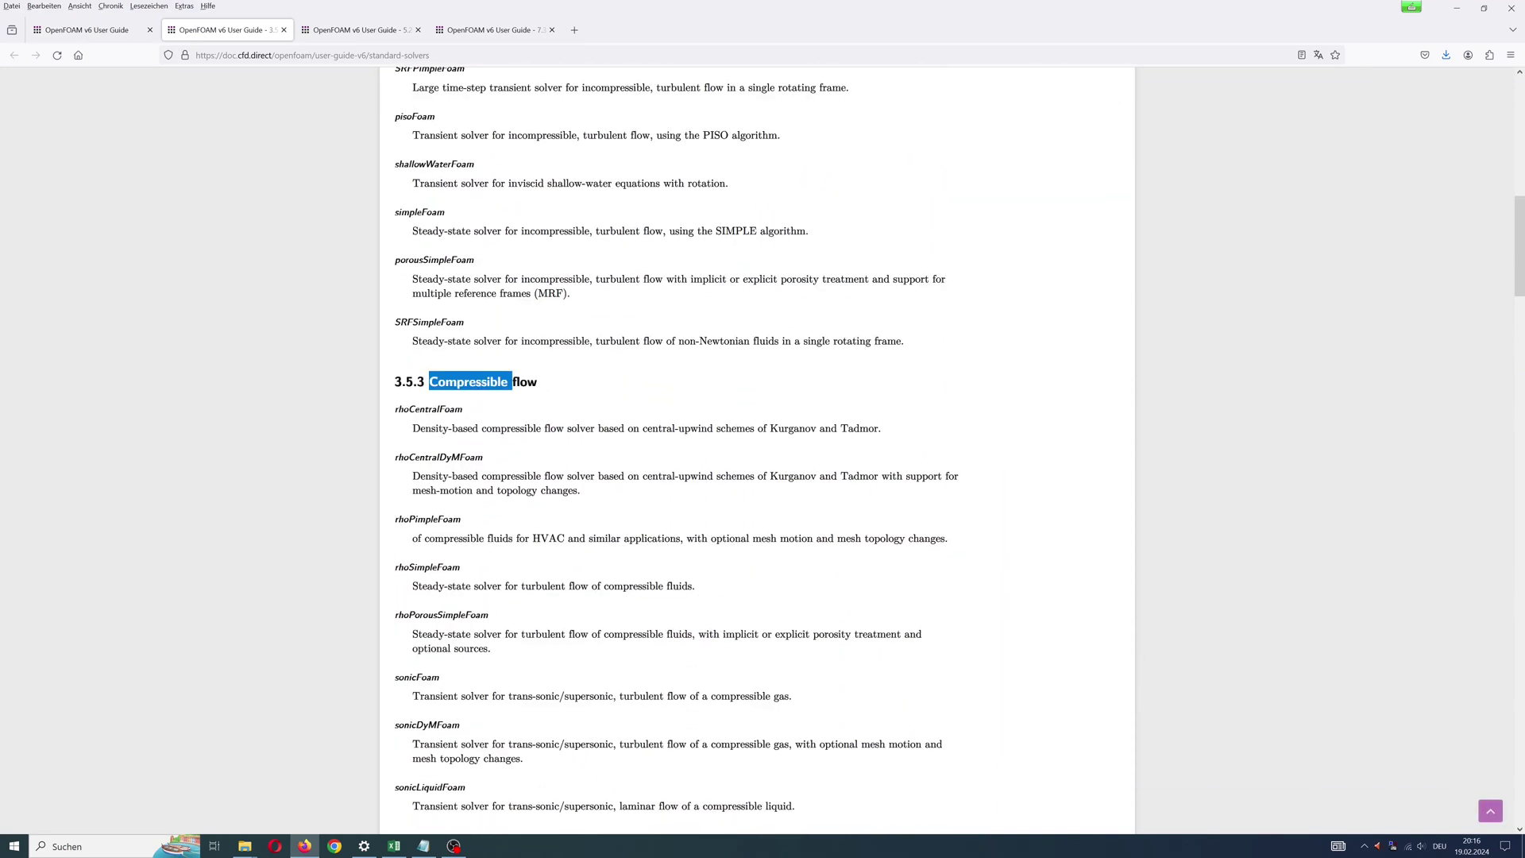
pyautogui.doubleClick(464, 662)
pyautogui.scroll(-4, 580, 638)
pyautogui.scroll(12, 580, 638)
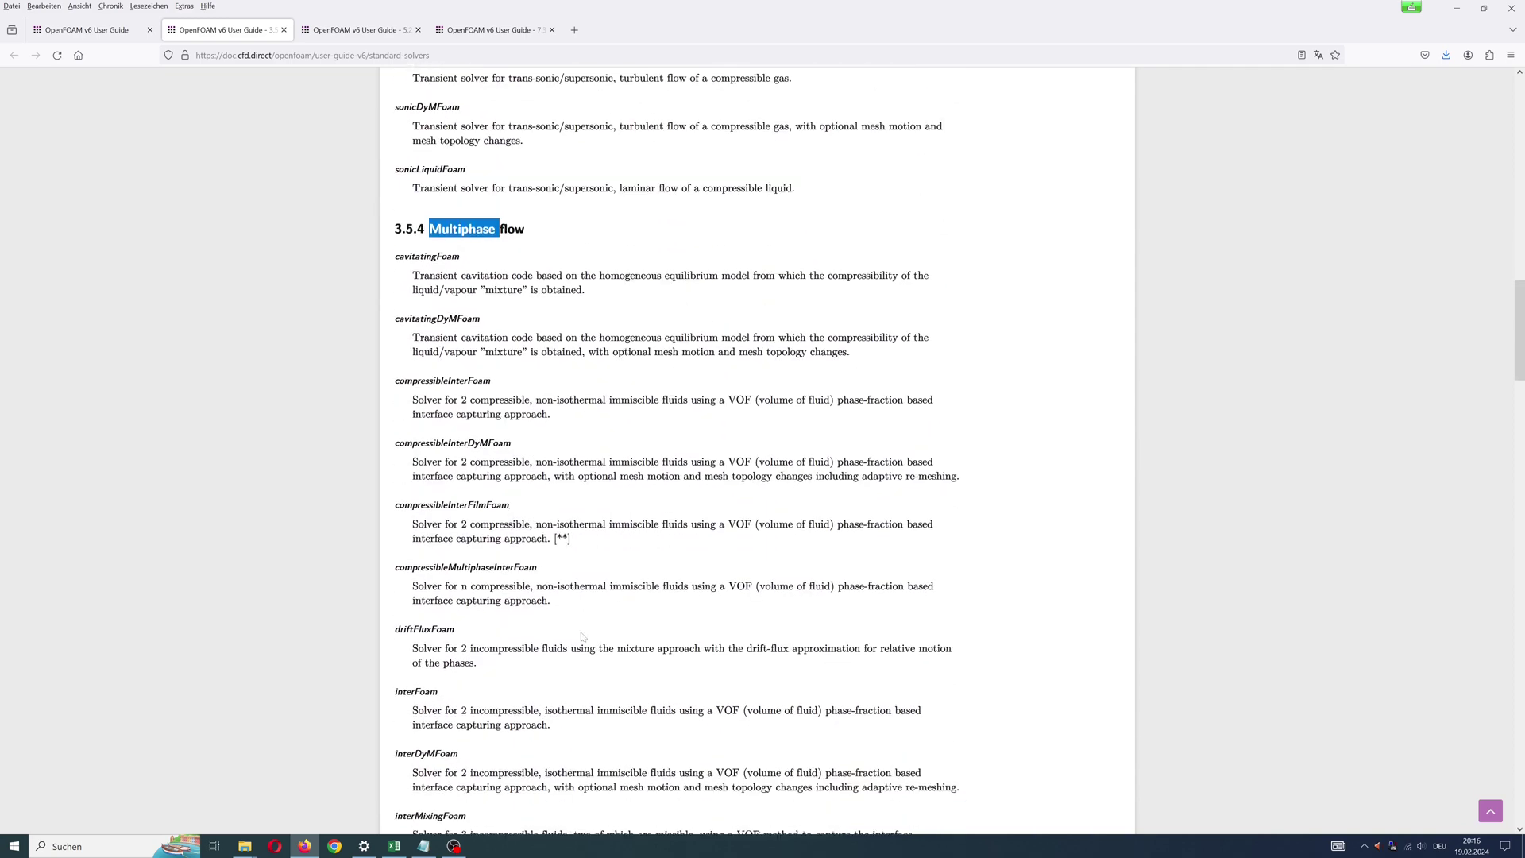
pyautogui.scroll(2, 583, 636)
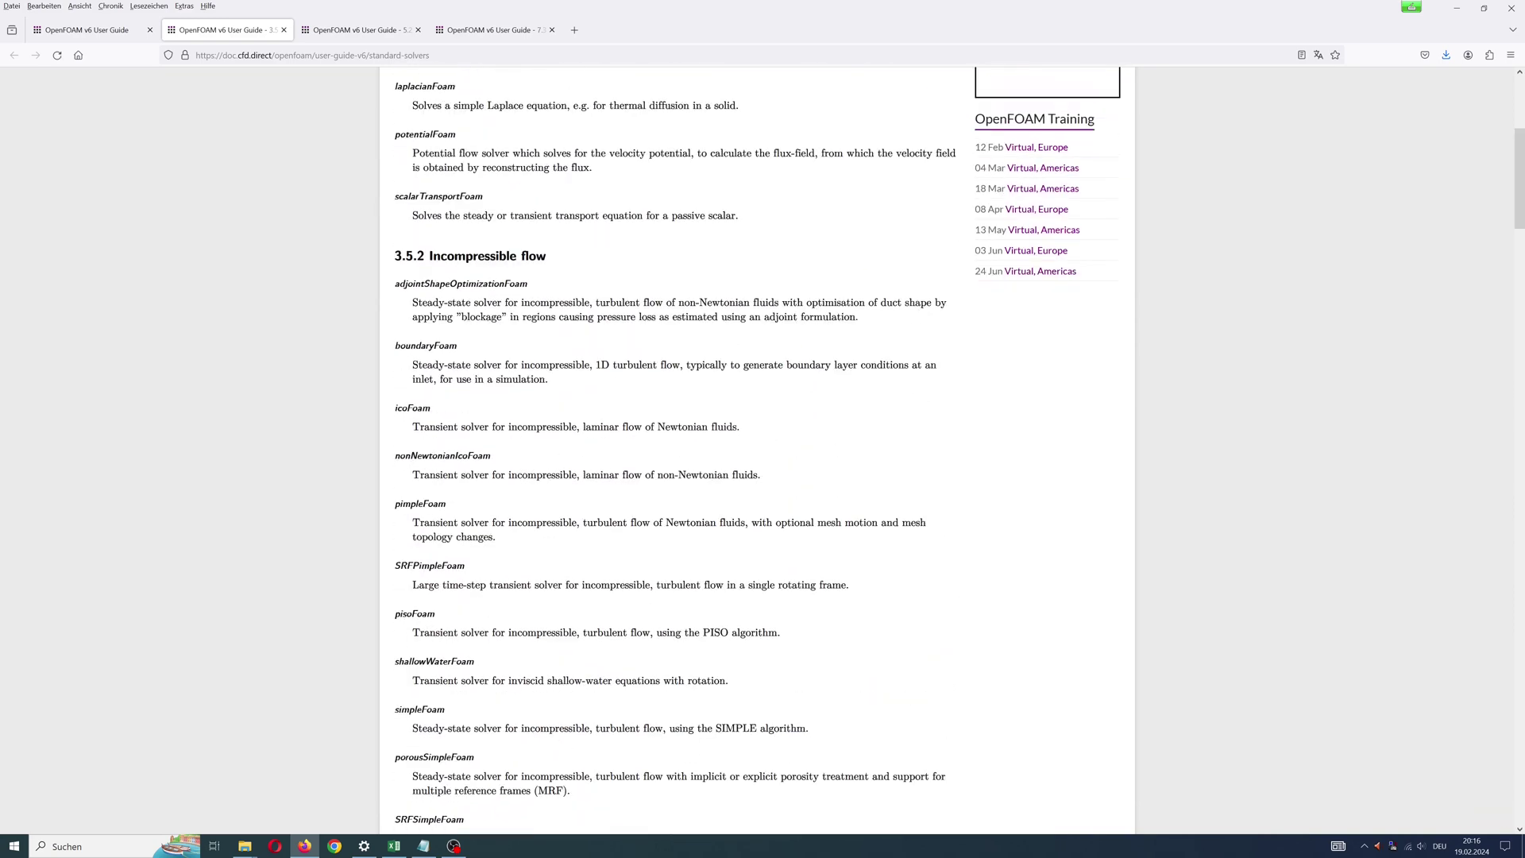
# Highlight the icoFoam solver under the Incompressible flow section of the standard solvers page
pyautogui.doubleClick(475, 256)
pyautogui.click(444, 416)
pyautogui.doubleClick(421, 408)
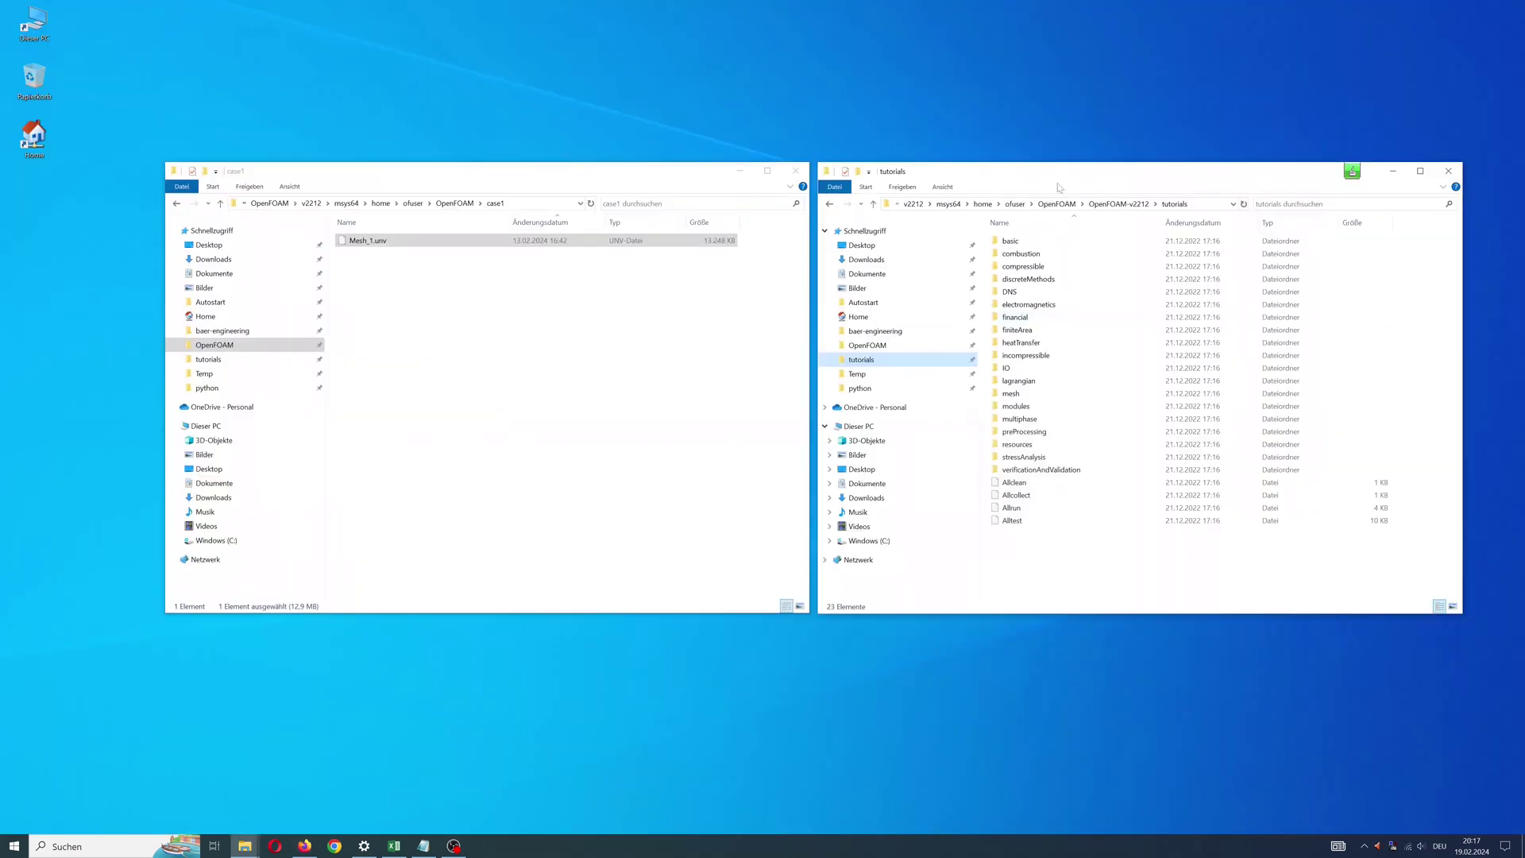
# In the tutorials Explorer window, open the case folder incompressible/icoFoam/cavity/cavity
pyautogui.click(1036, 357)
pyautogui.doubleClick(1036, 357)
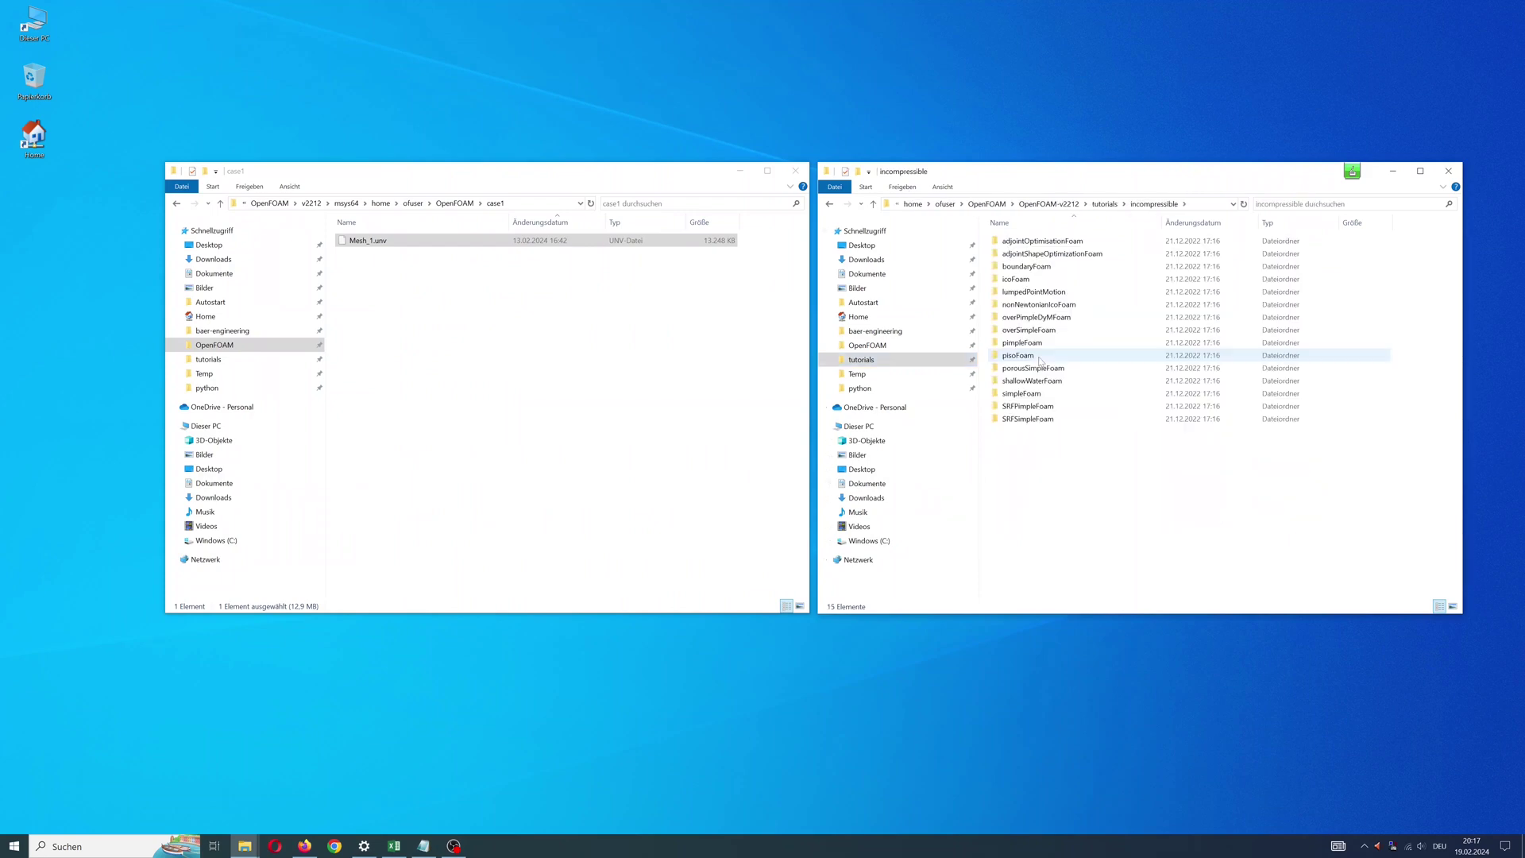
pyautogui.click(1033, 280)
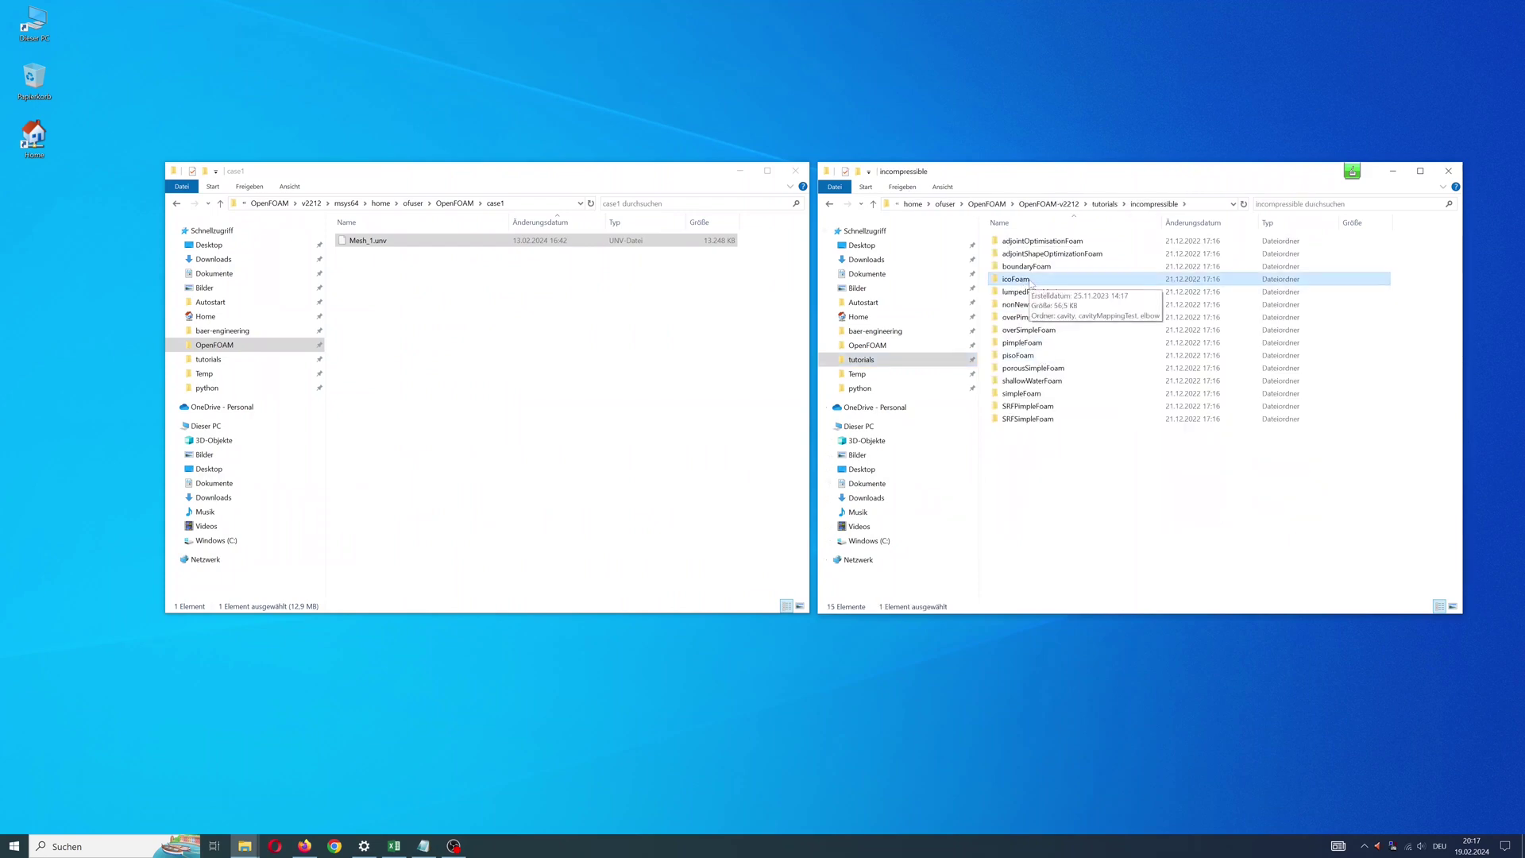
pyautogui.doubleClick(1030, 282)
pyautogui.doubleClick(1013, 240)
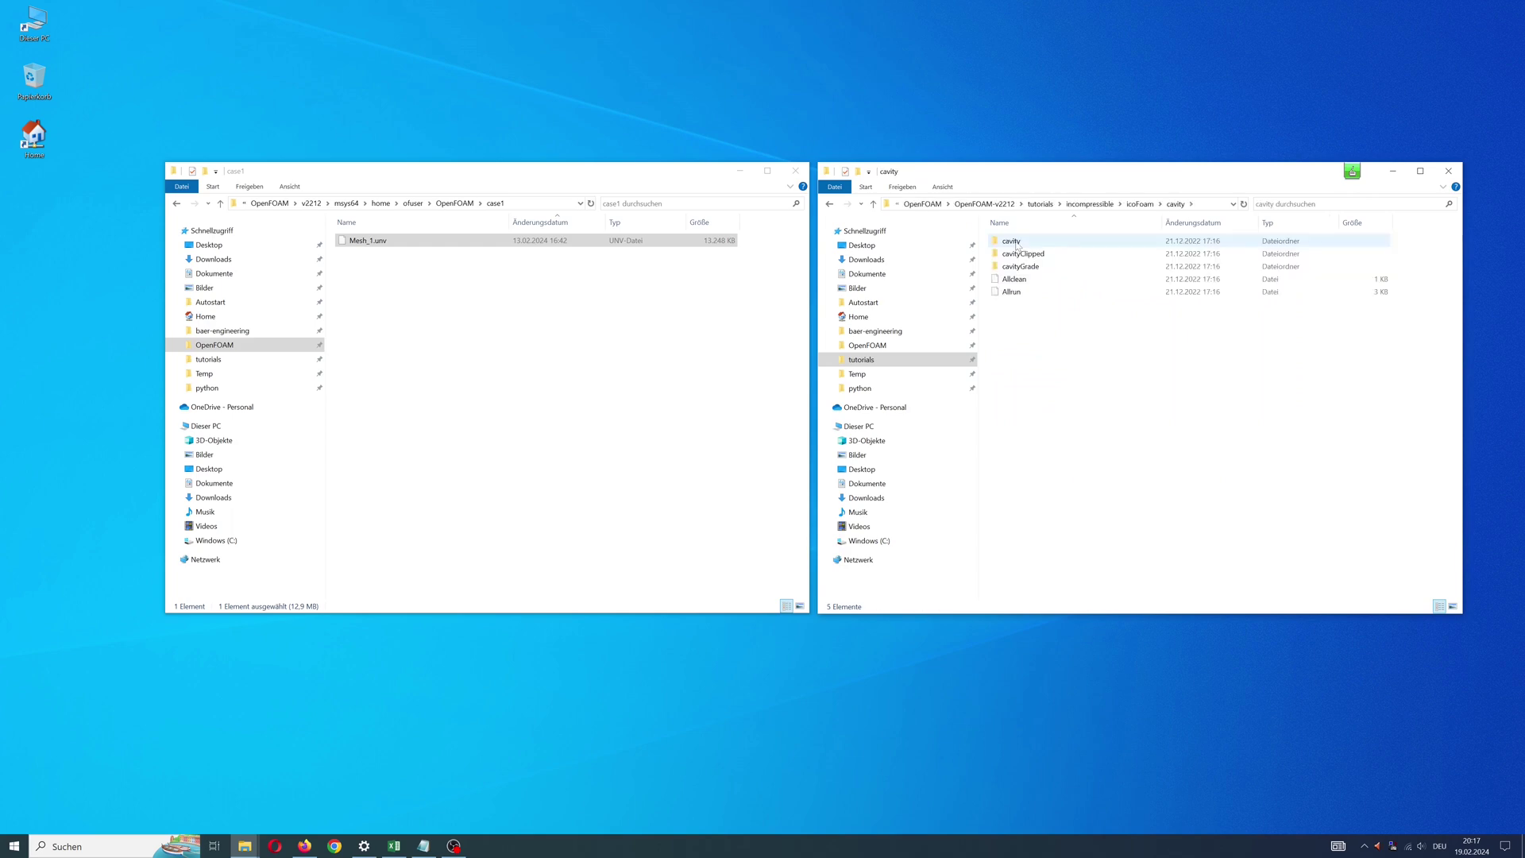
pyautogui.doubleClick(1013, 240)
# Copy the folders 0, constant and system from the cavity tutorial into the case1 folder
pyautogui.click(1013, 240)
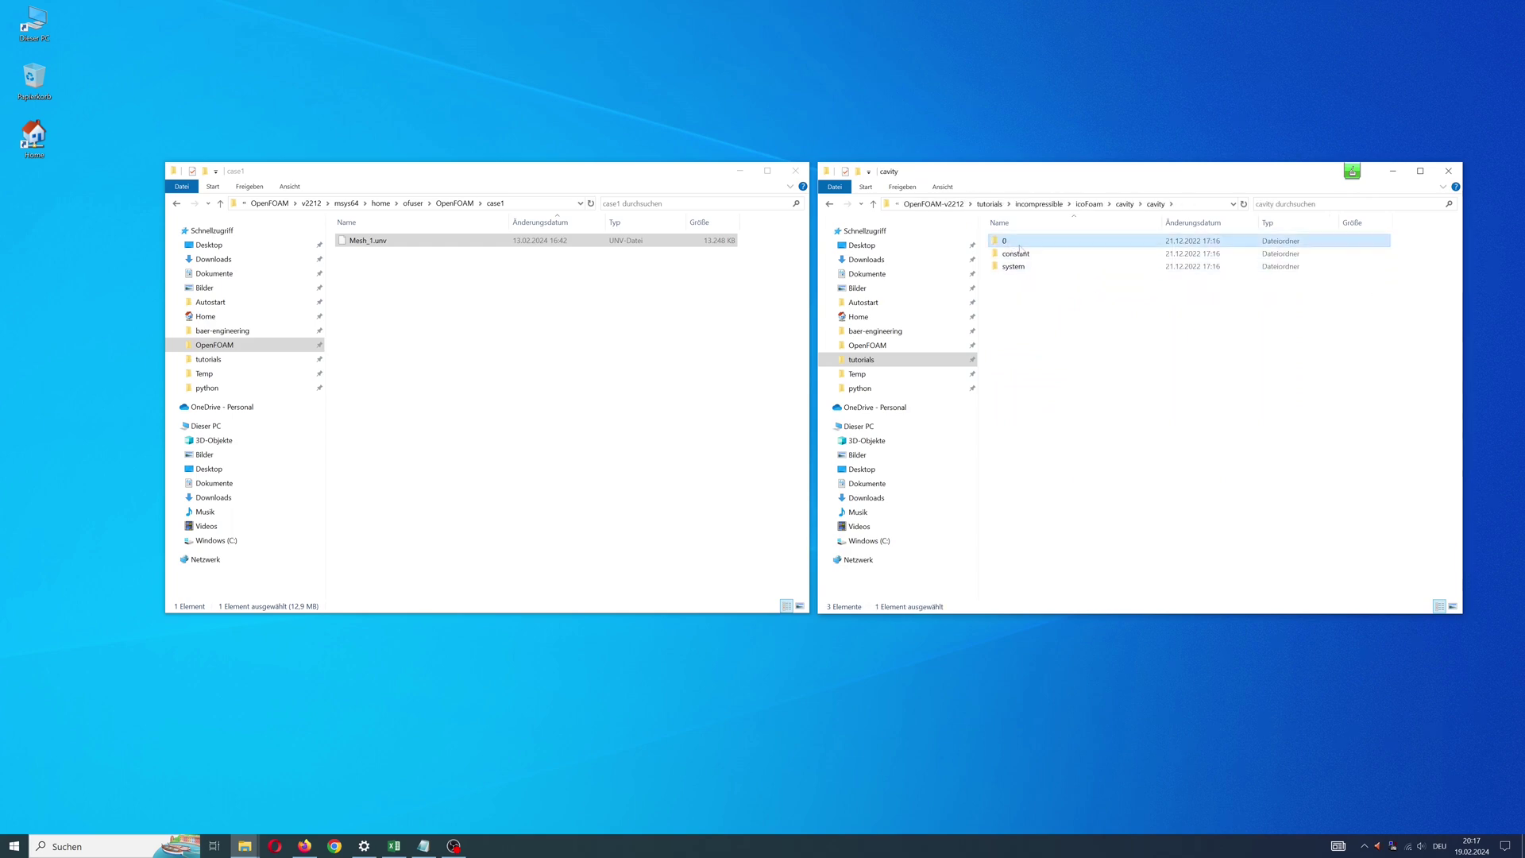
pyautogui.keyDown('ctrl'); pyautogui.click(1015, 253); pyautogui.keyUp('ctrl')
pyautogui.keyDown('ctrl'); pyautogui.click(1017, 268); pyautogui.keyUp('ctrl')
pyautogui.rightClick(1018, 272)
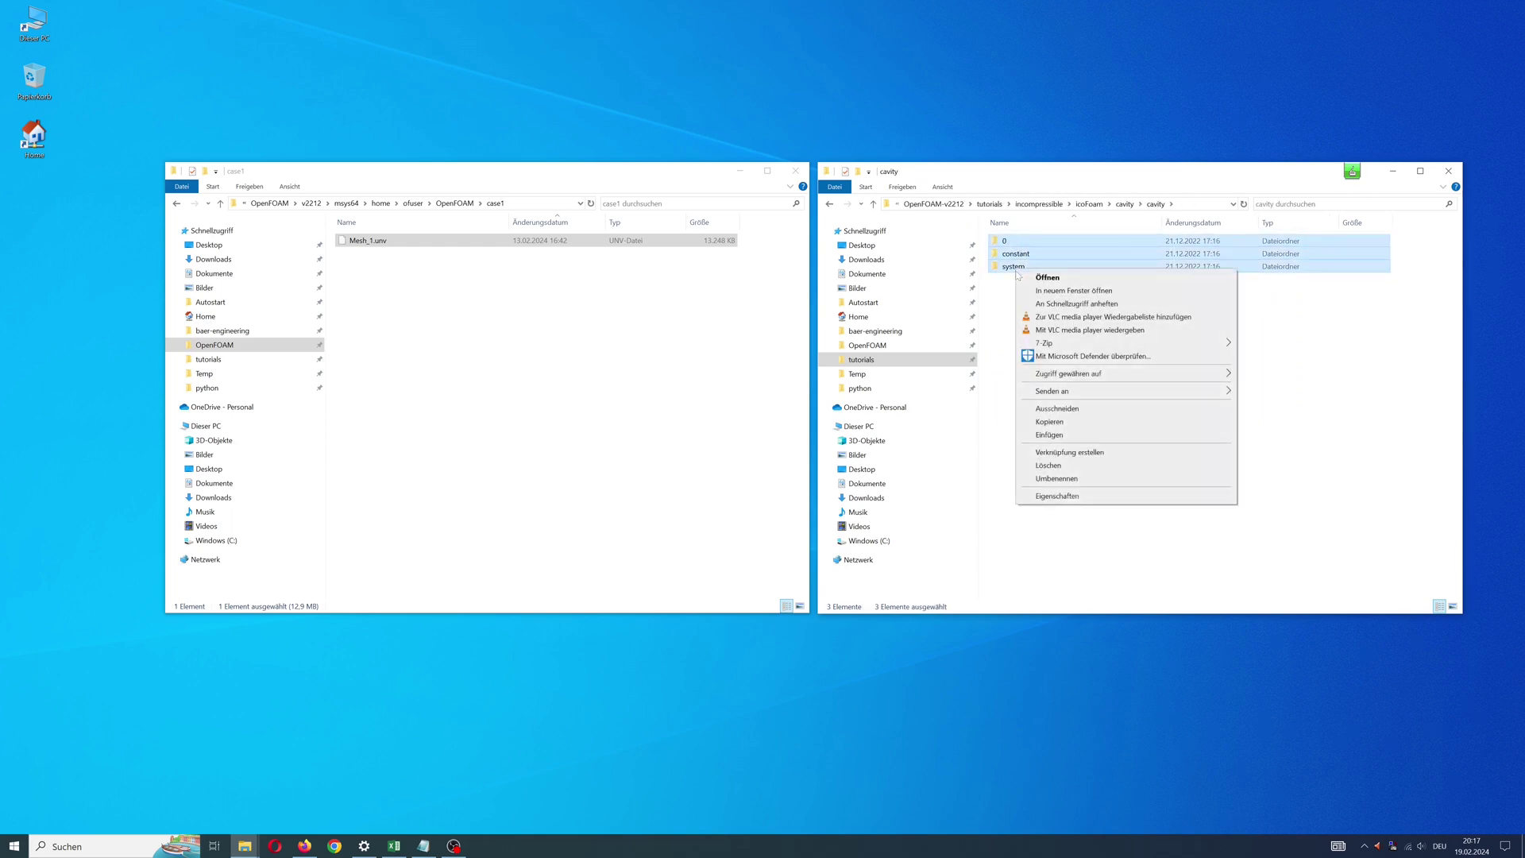
pyautogui.click(1049, 426)
pyautogui.rightClick(419, 294)
pyautogui.click(475, 377)
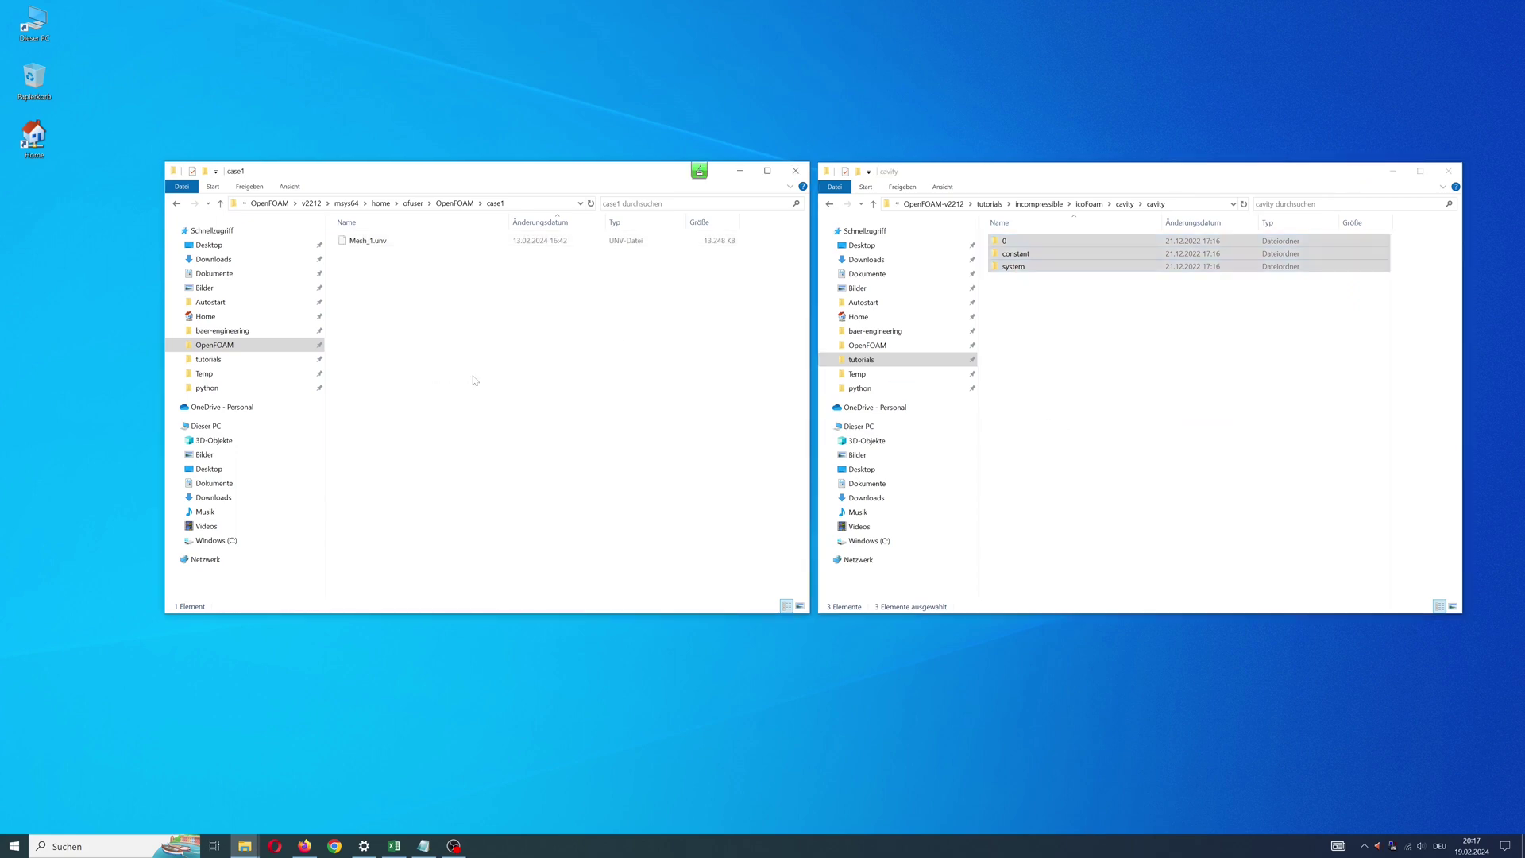
pyautogui.click(474, 380)
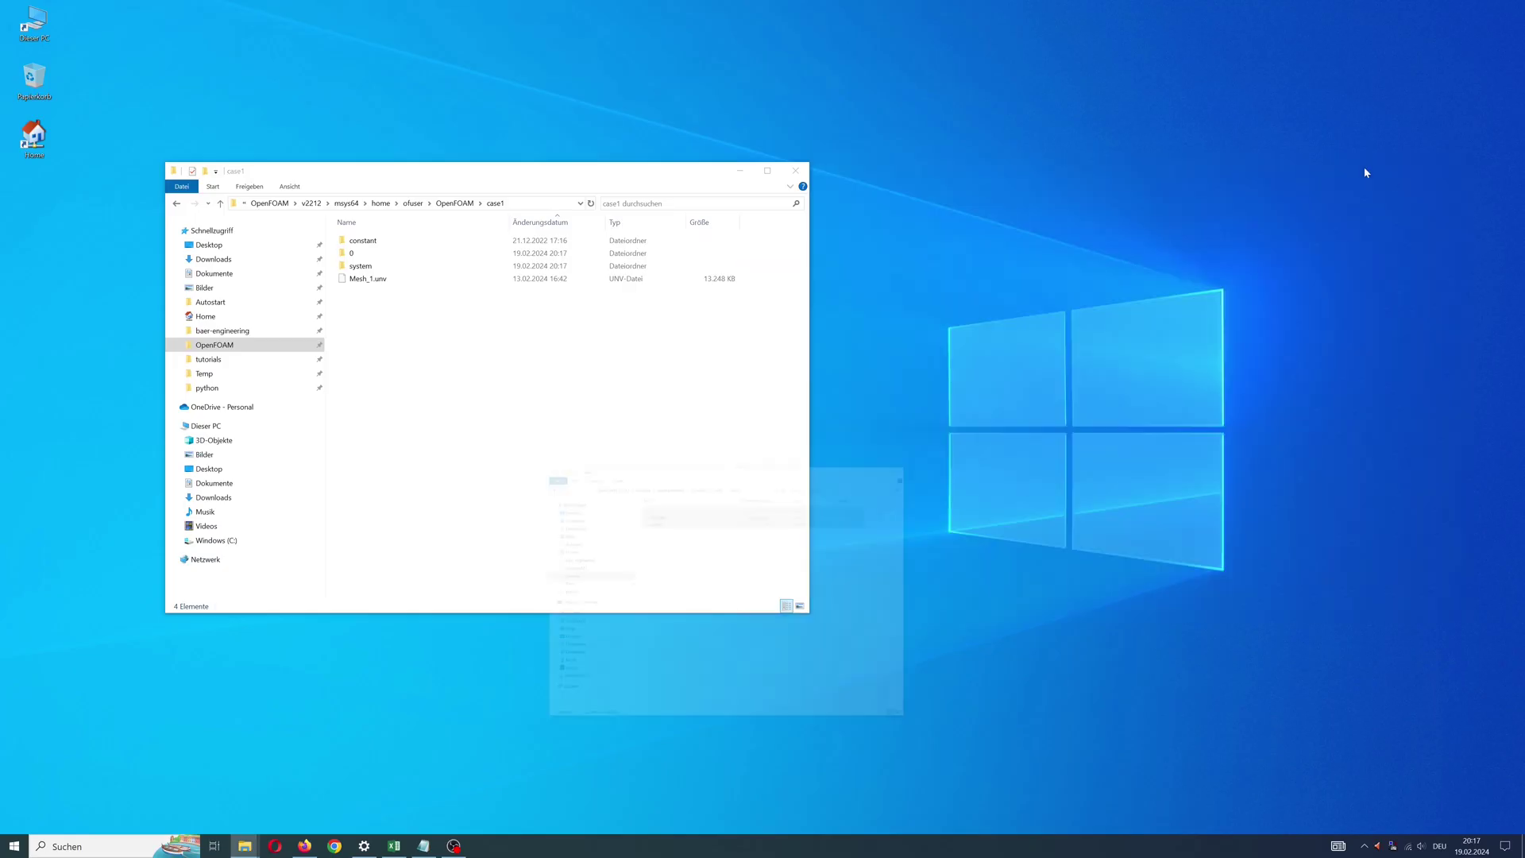
# Launch the OpenFOAM-v2212 MSYS2 terminal and place its window beside the case1 folder window
pyautogui.click(15, 845)
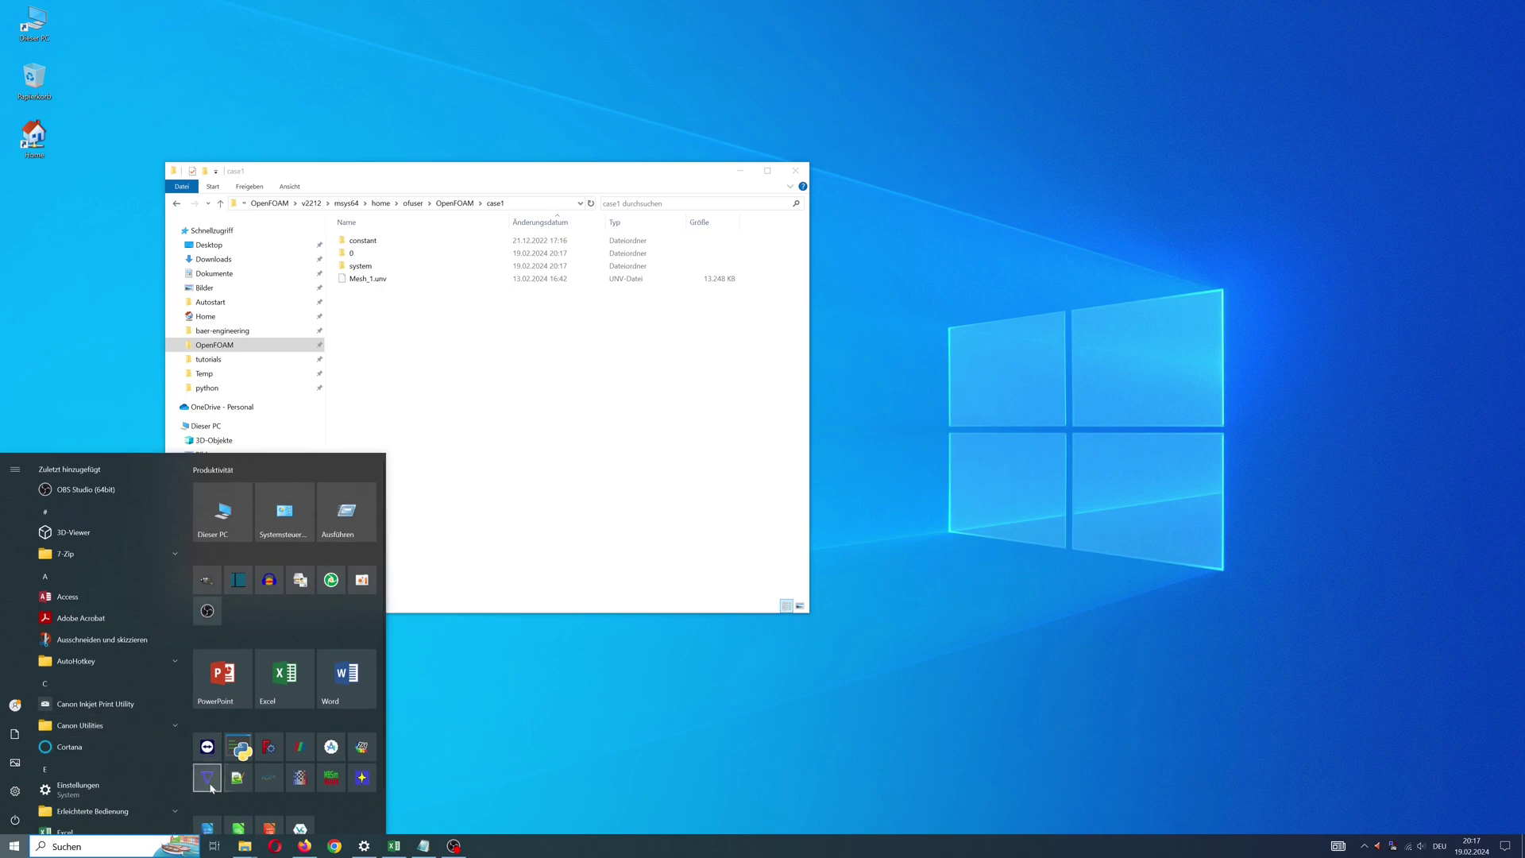
pyautogui.click(208, 778)
pyautogui.moveTo(380, 89); pyautogui.dragTo(1114, 174)
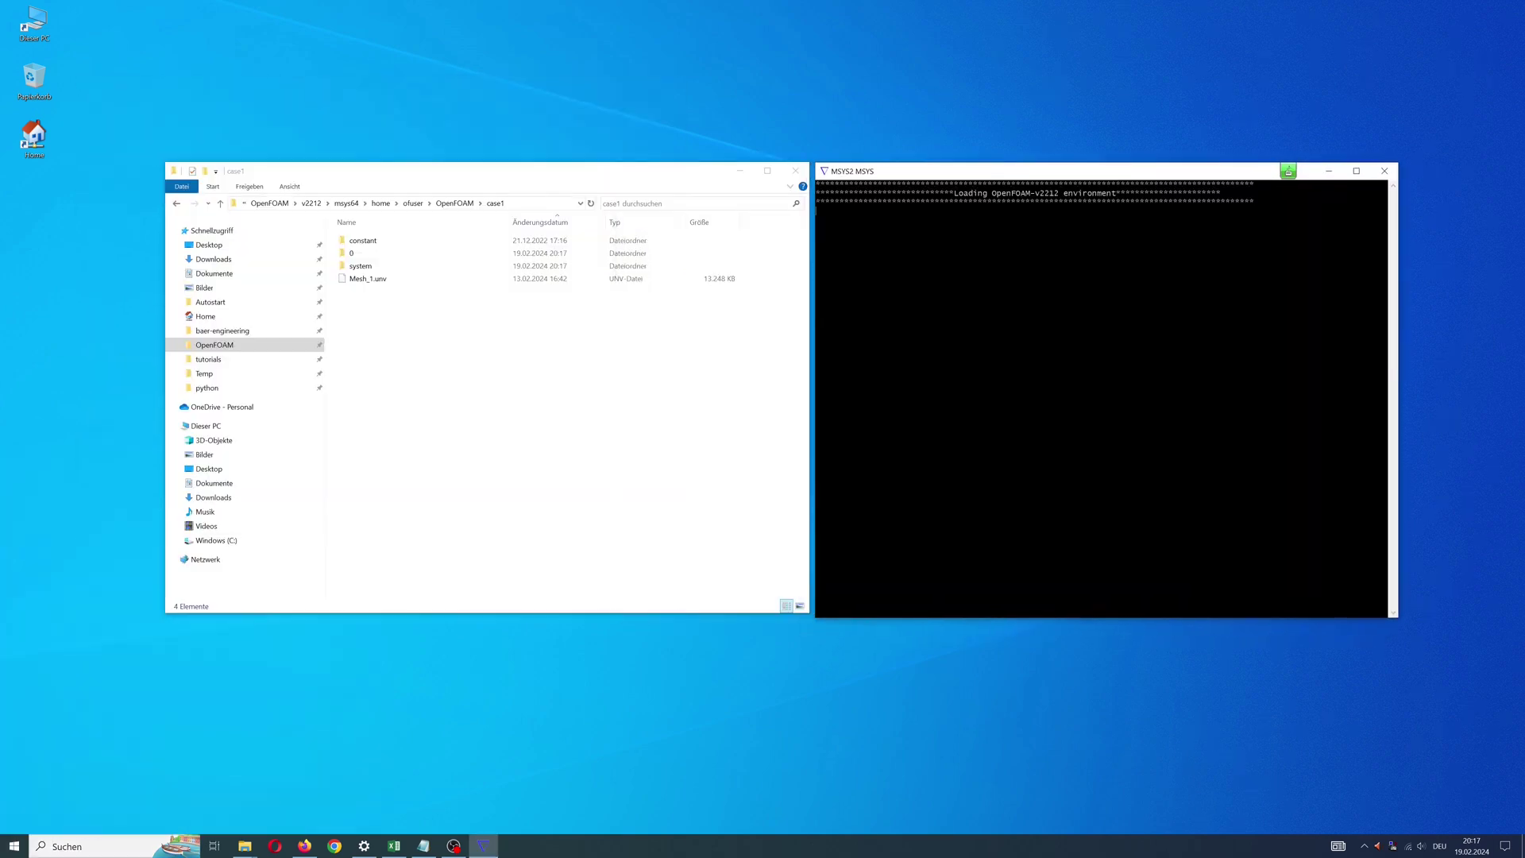
# Change the terminal's working directory to the case1 folder with cd, using the path copied from Explorer
pyautogui.click(477, 204)
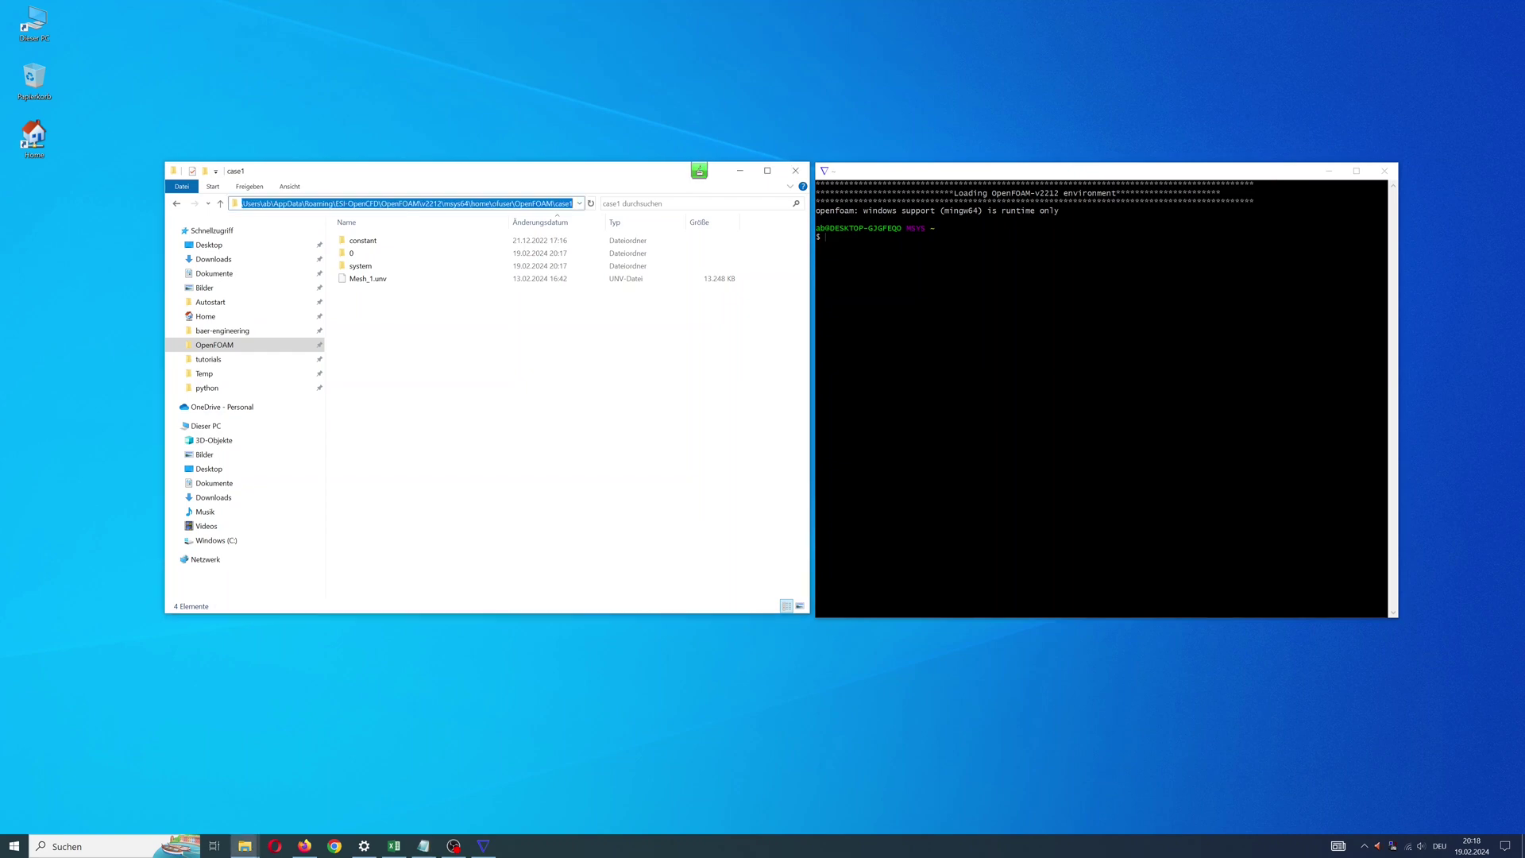
pyautogui.click(826, 236)
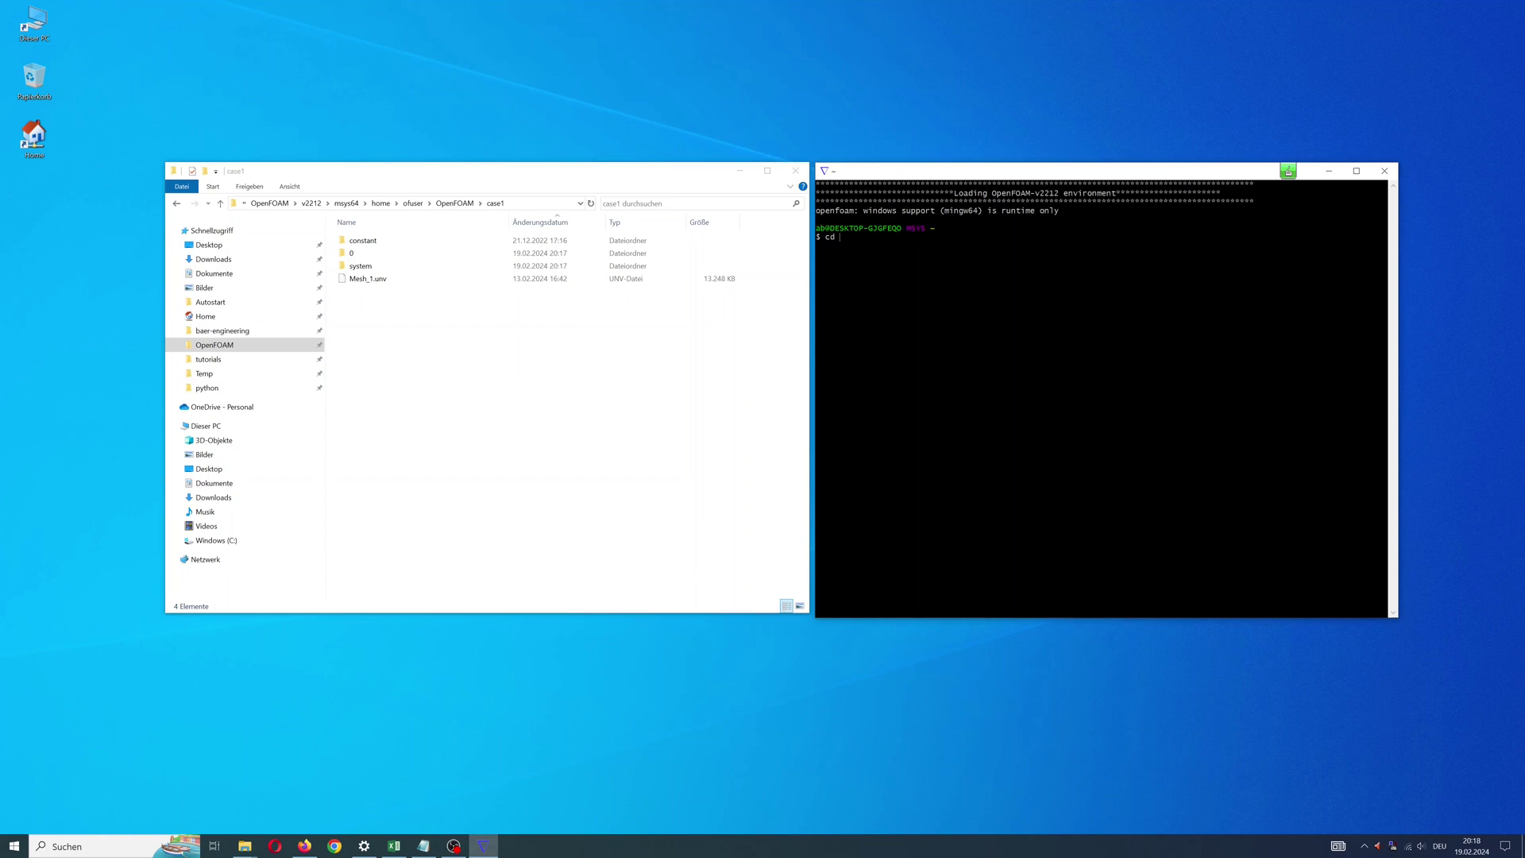
pyautogui.rightClick(841, 239)
pyautogui.click(866, 273)
pyautogui.press('Return')
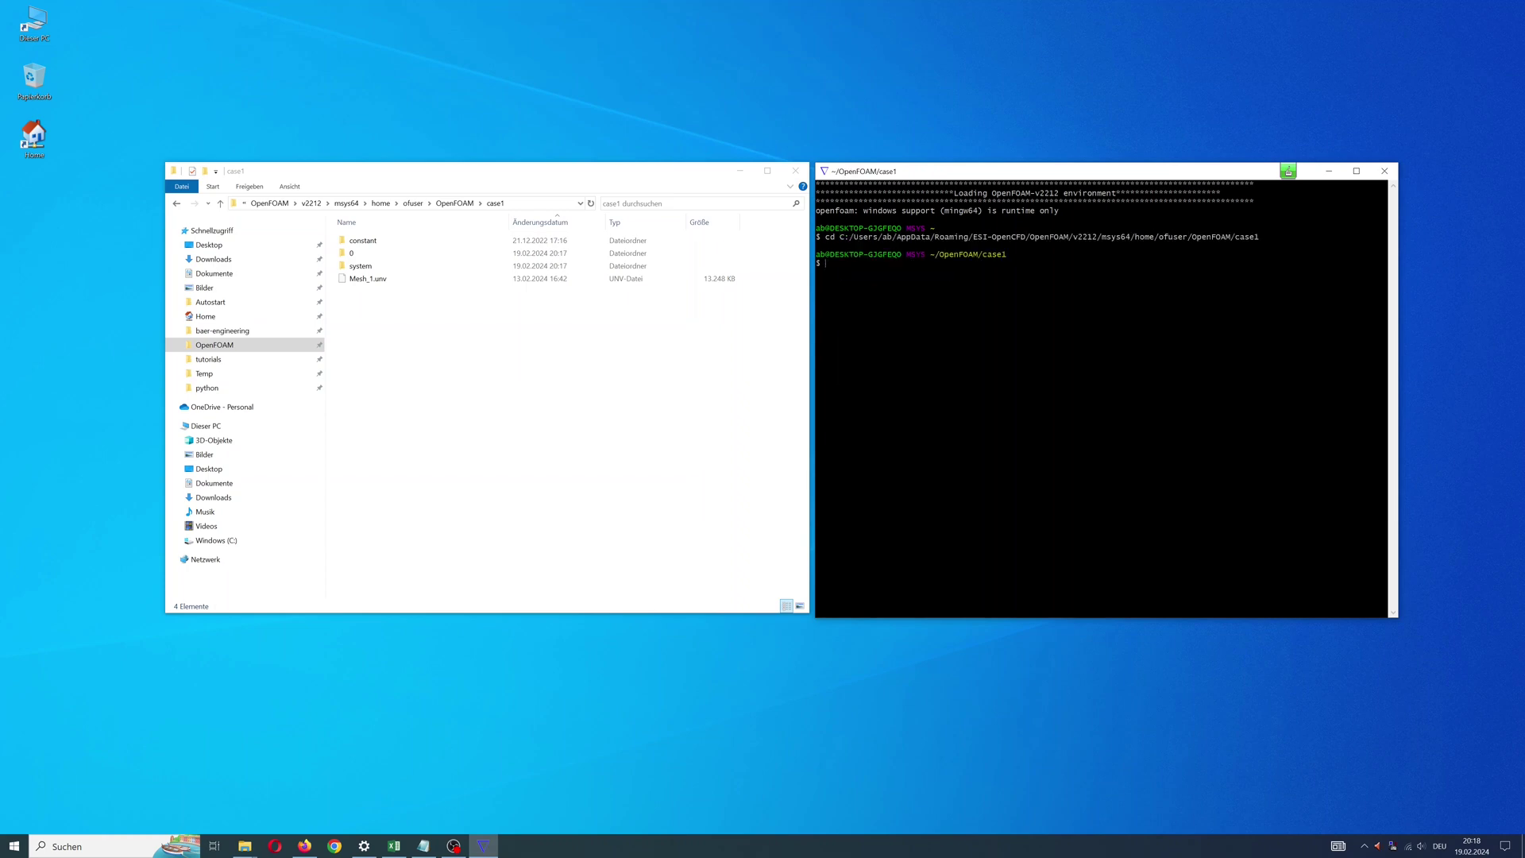
# Convert the mesh to OpenFOAM format by running ideasUnvToFoam Mesh_1.unv in the terminal
pyautogui.write('ideasUnvToFoam Mesh_1.un')
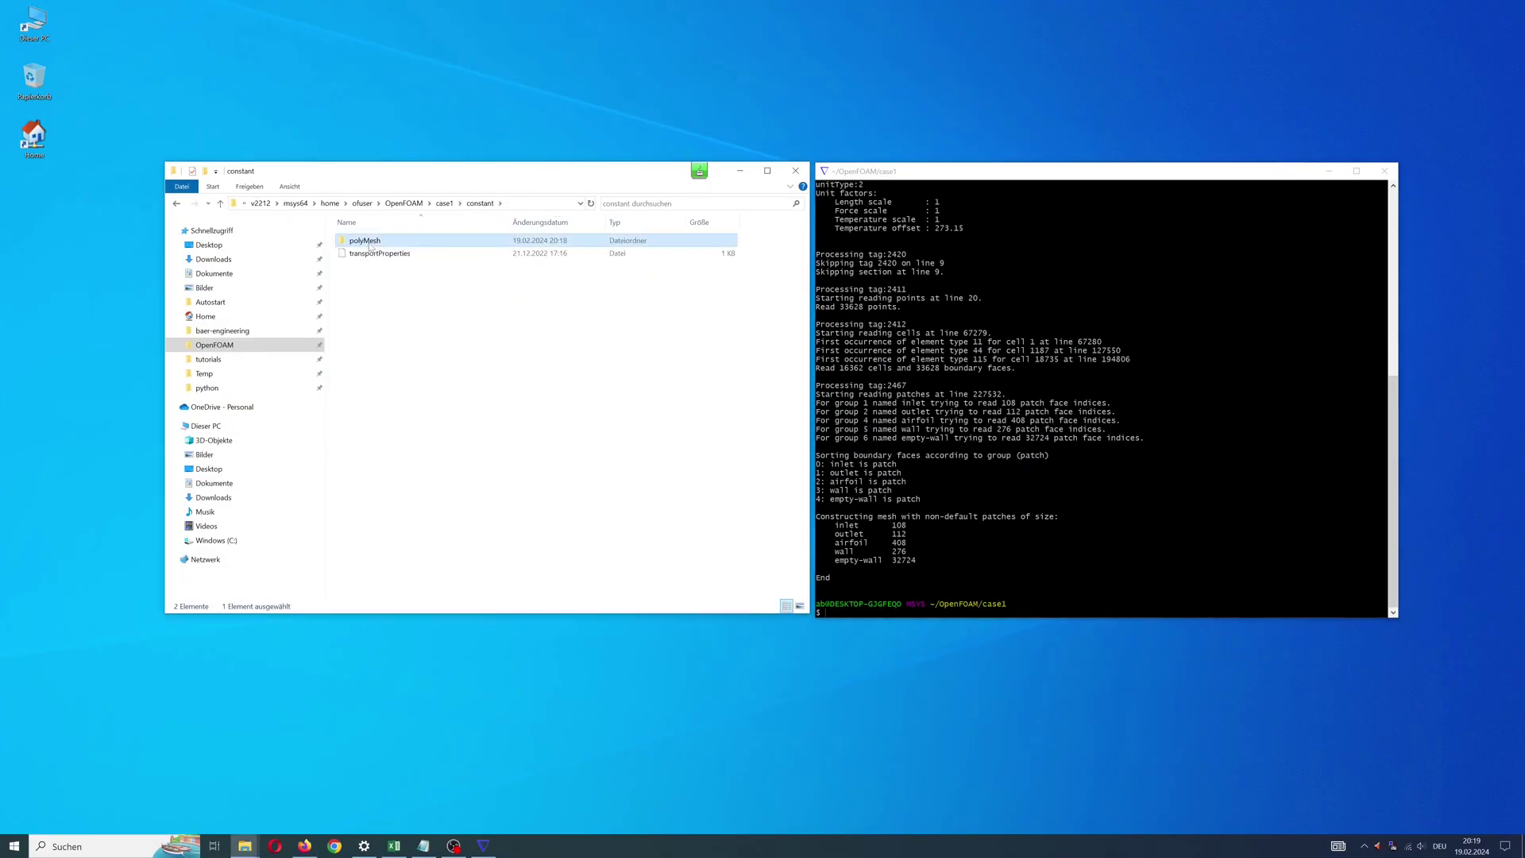
# Open the boundary file from case1's constant/polyMesh folder in Notepad++ and place its window beside the terminal
pyautogui.doubleClick(370, 247)
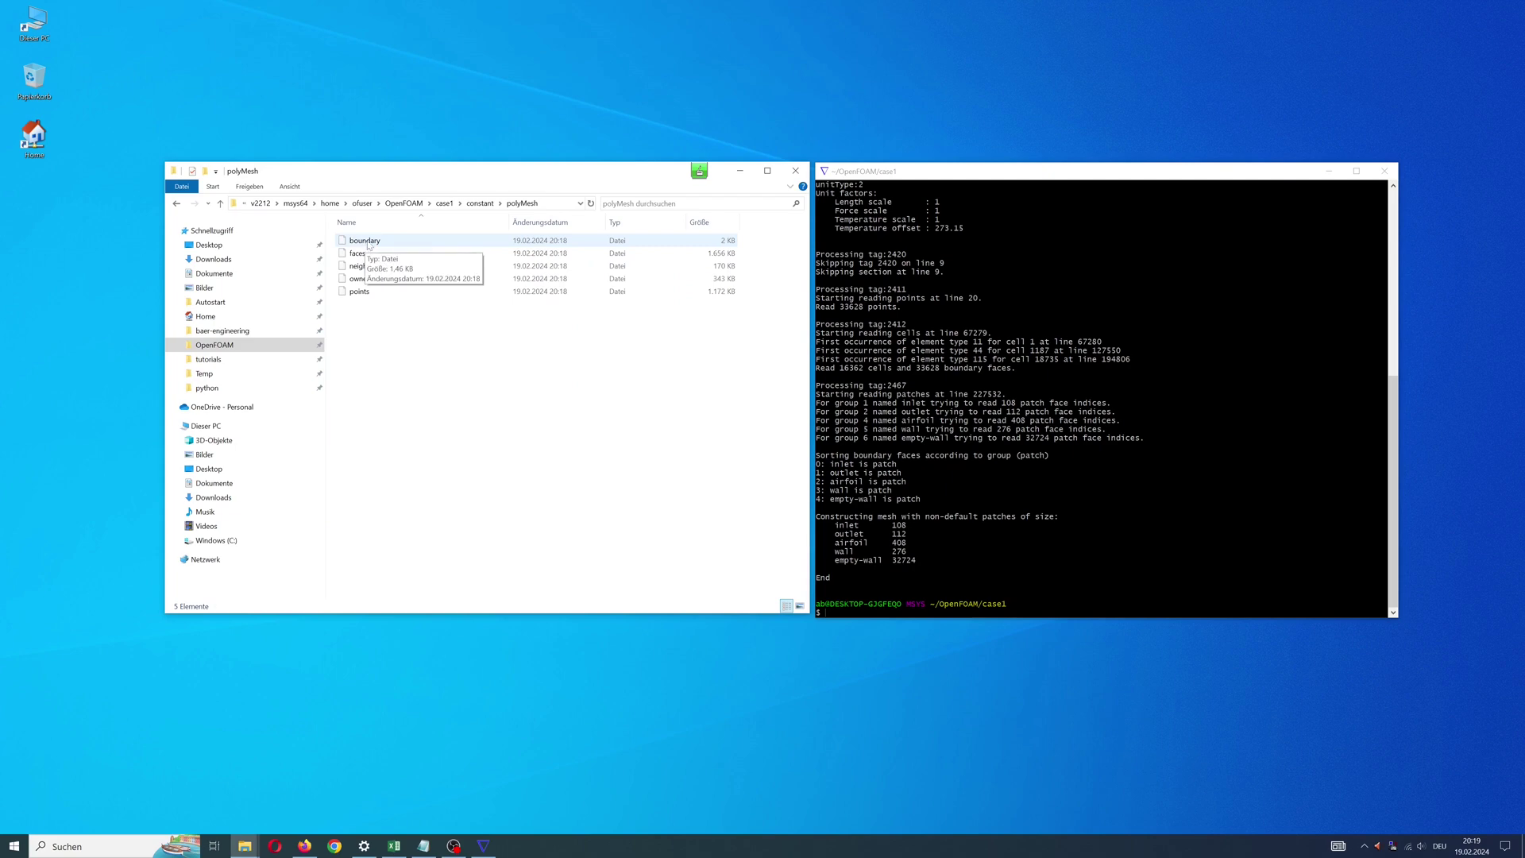
pyautogui.rightClick(369, 243)
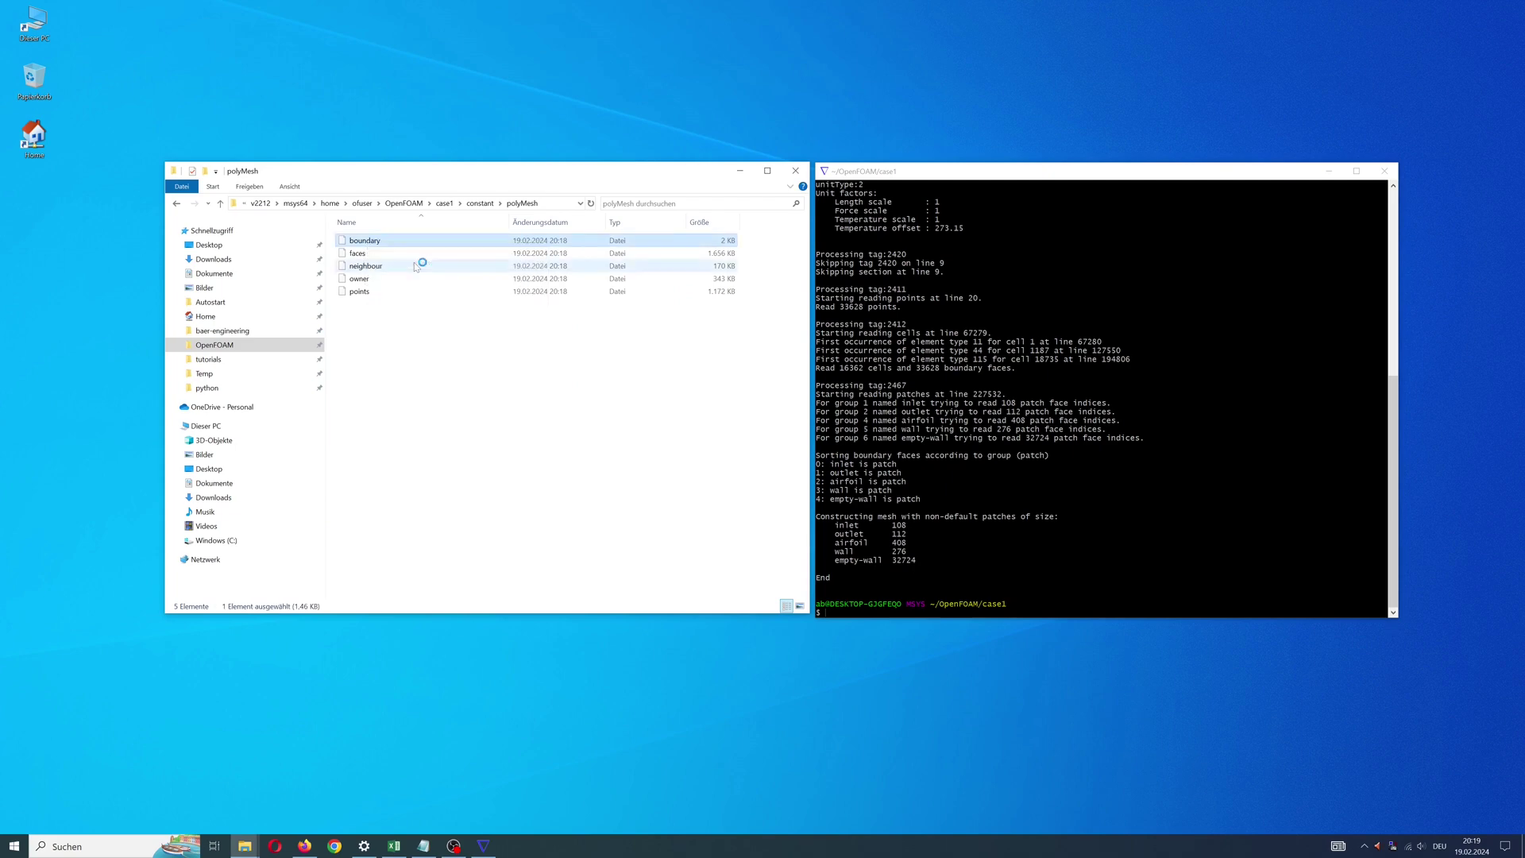
pyautogui.moveTo(821, 86); pyautogui.dragTo(438, 83)
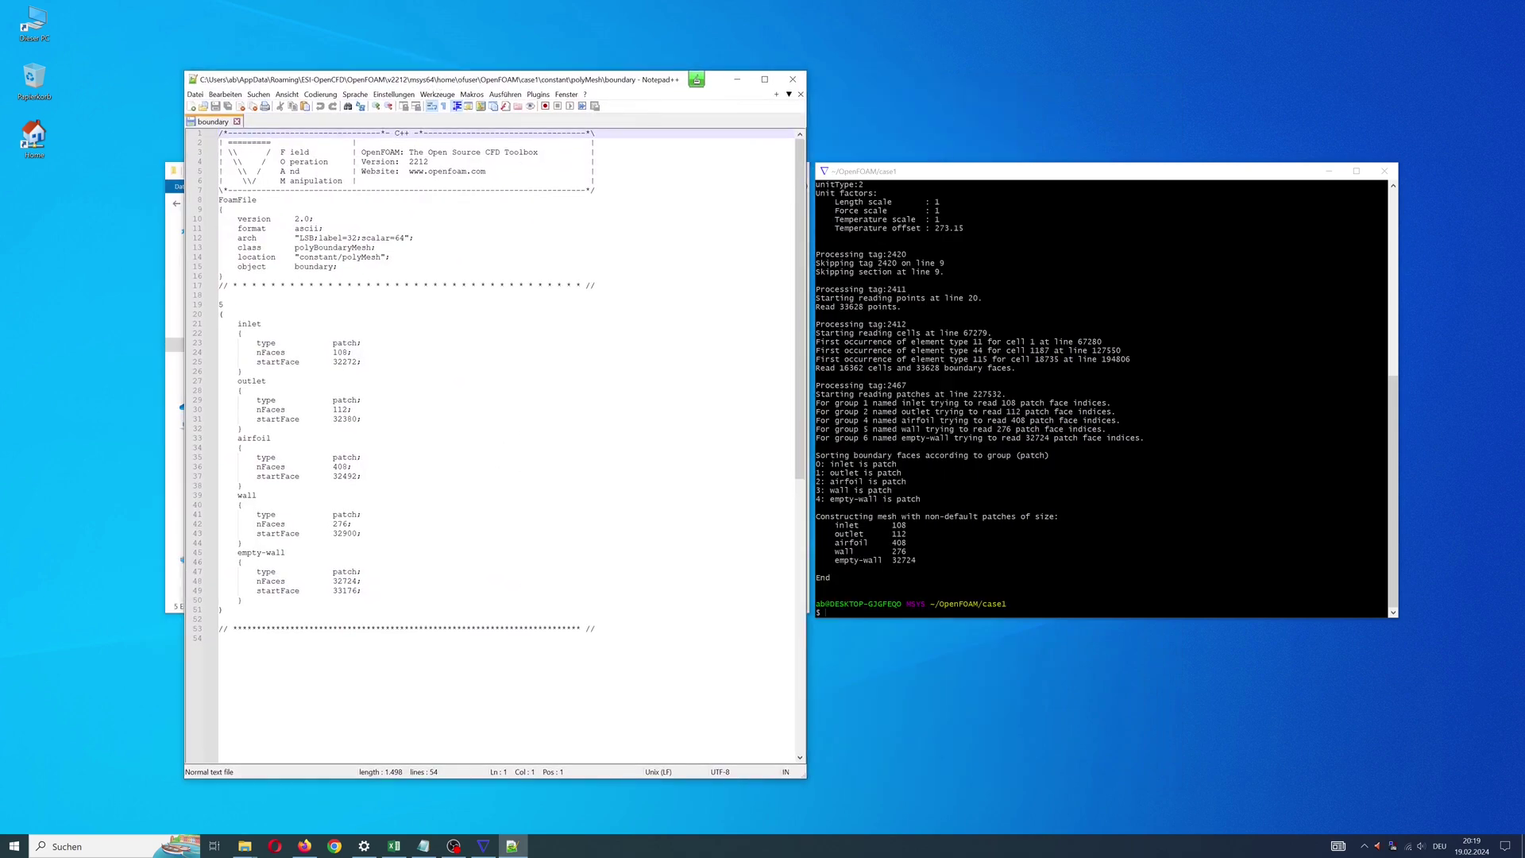
# Check the type entries of the inlet, outlet, airfoil, wall and empty-wall patches in the boundary file
pyautogui.click(343, 343)
pyautogui.click(342, 391)
pyautogui.click(342, 457)
pyautogui.click(342, 514)
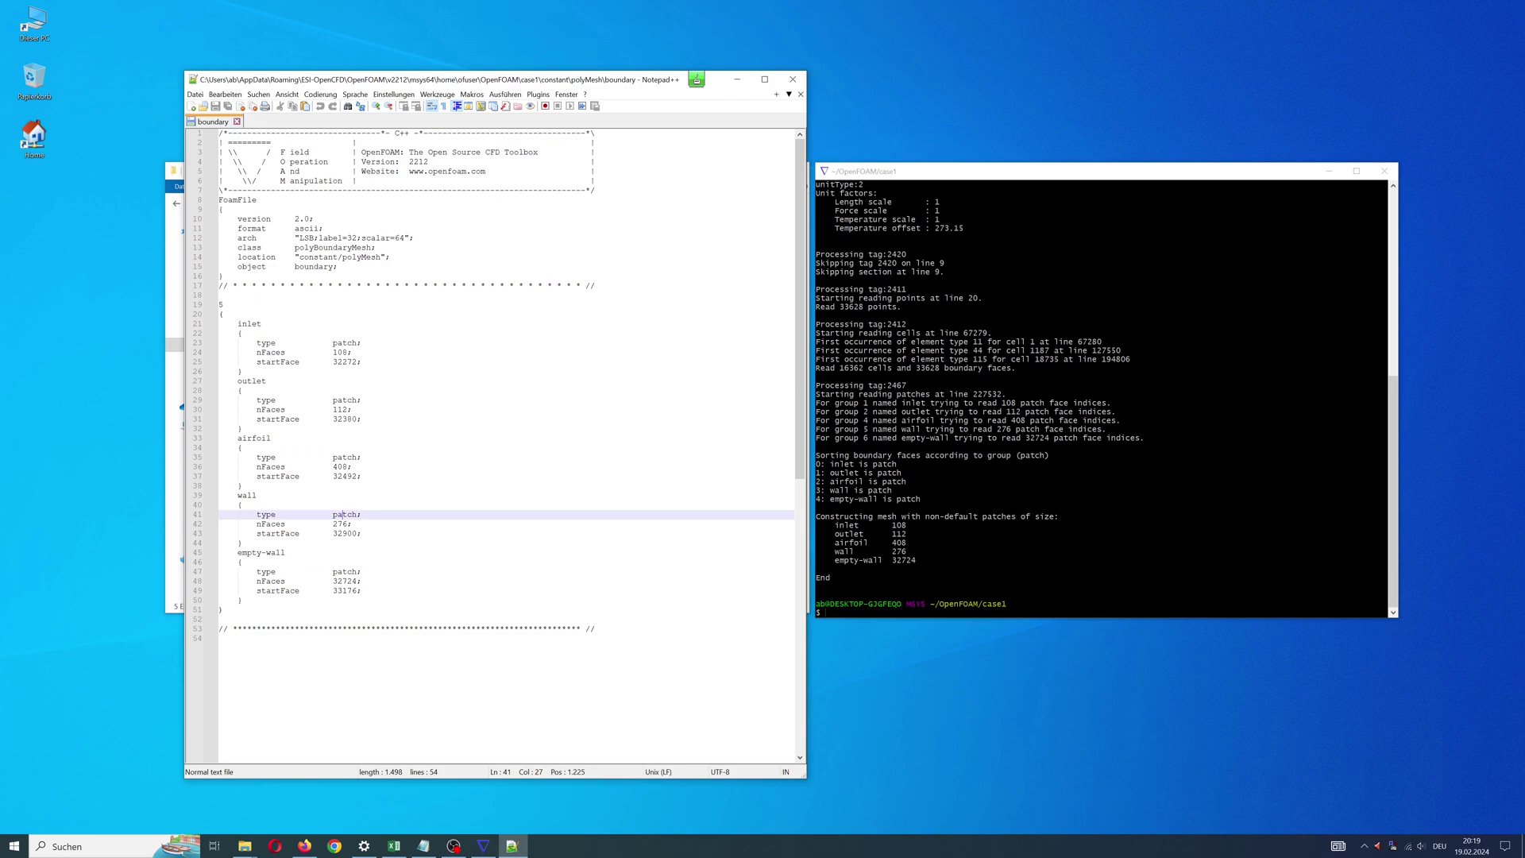
pyautogui.click(343, 582)
# Switch to Firefox and read the patch, wall and empty type descriptions in section 5.2.1 of the OpenFOAM v6 User Guide's Boundaries page
pyautogui.click(305, 846)
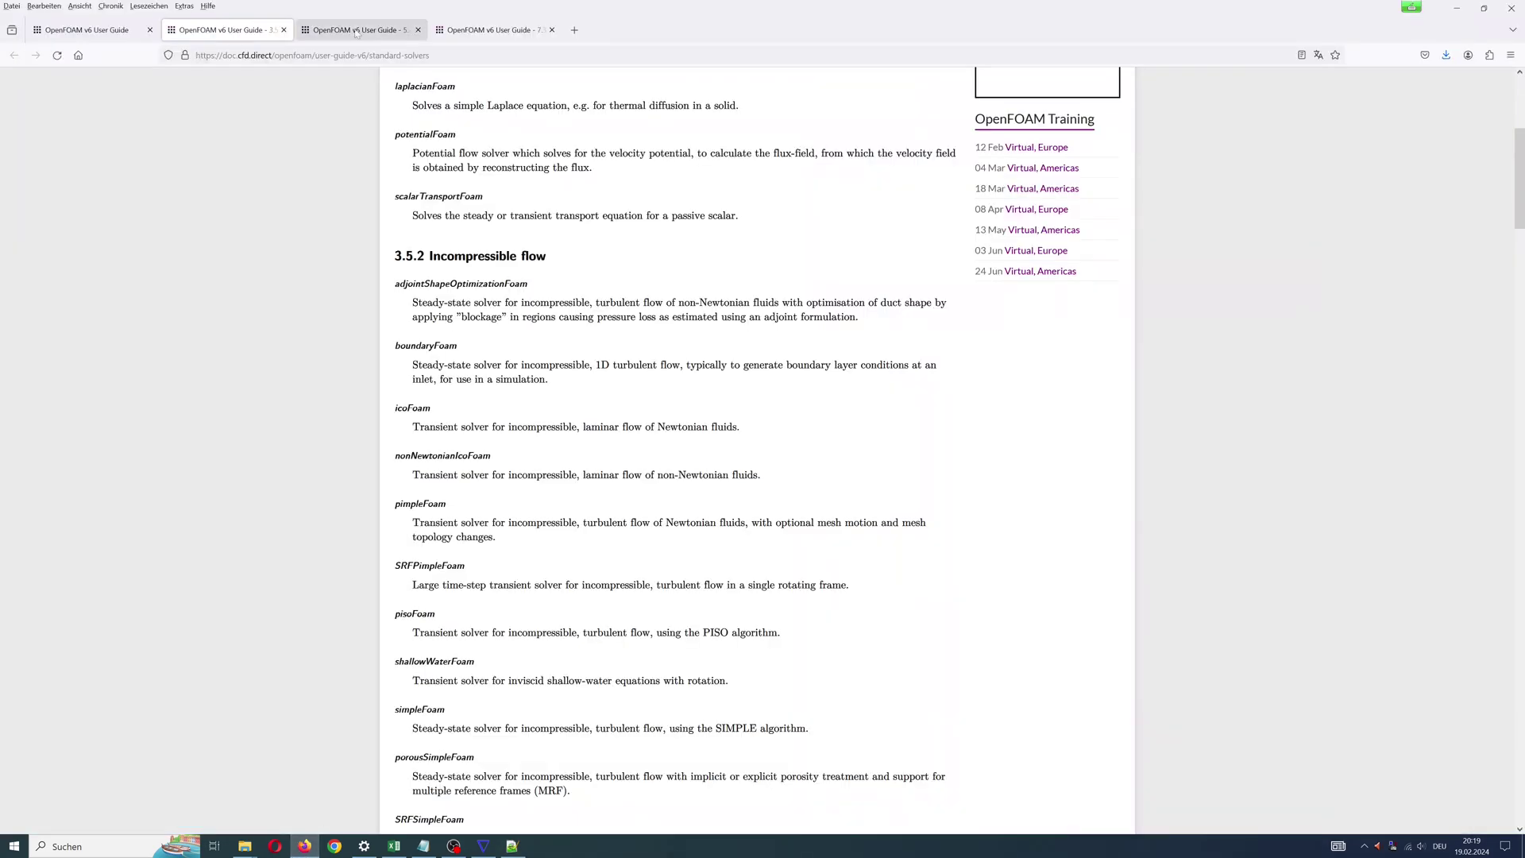
pyautogui.click(357, 31)
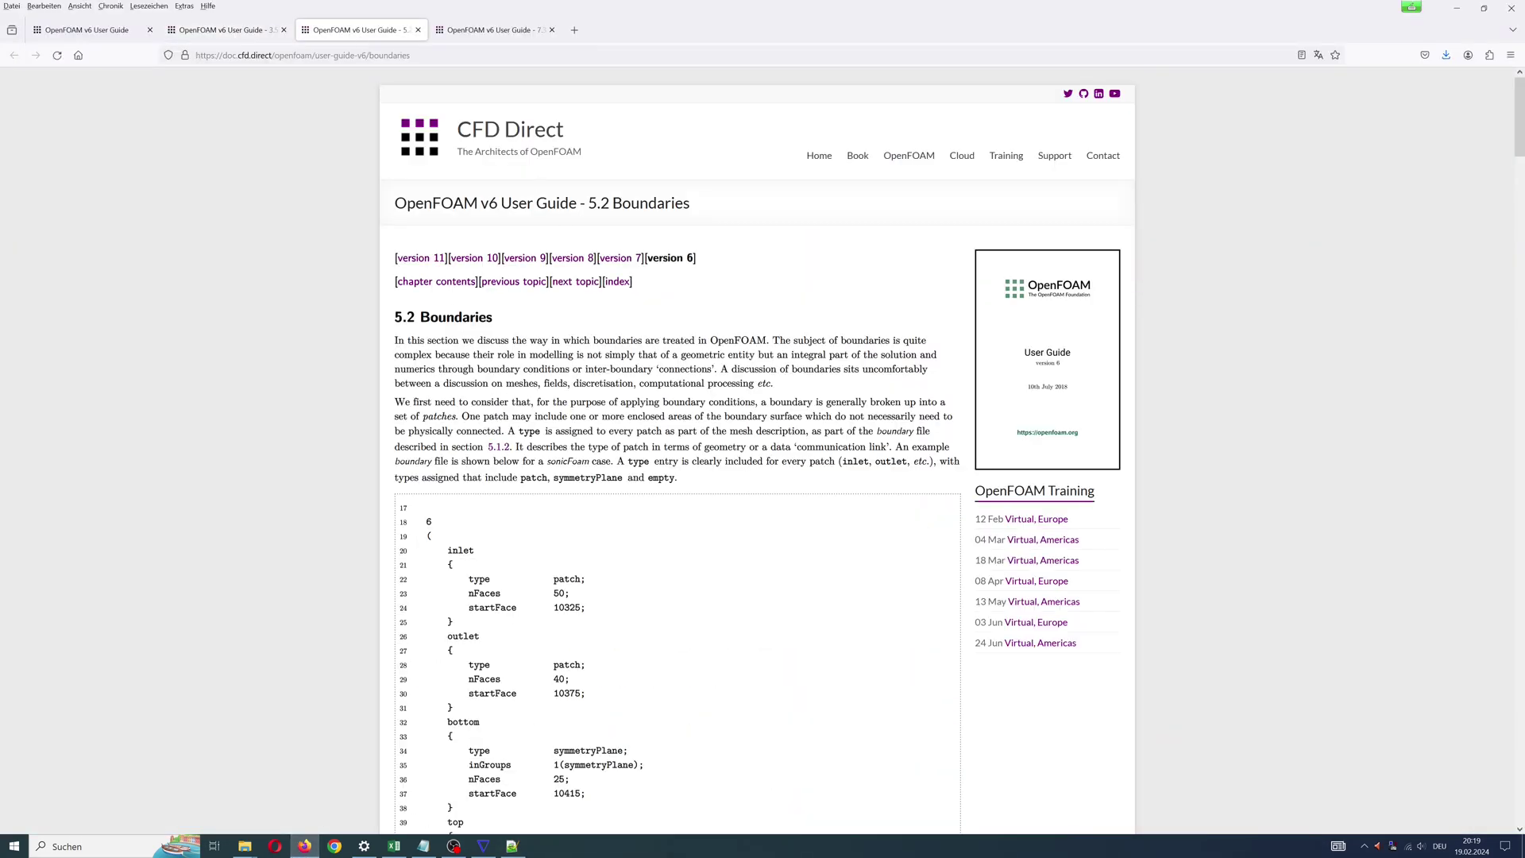
pyautogui.scroll(-3, 531, 334)
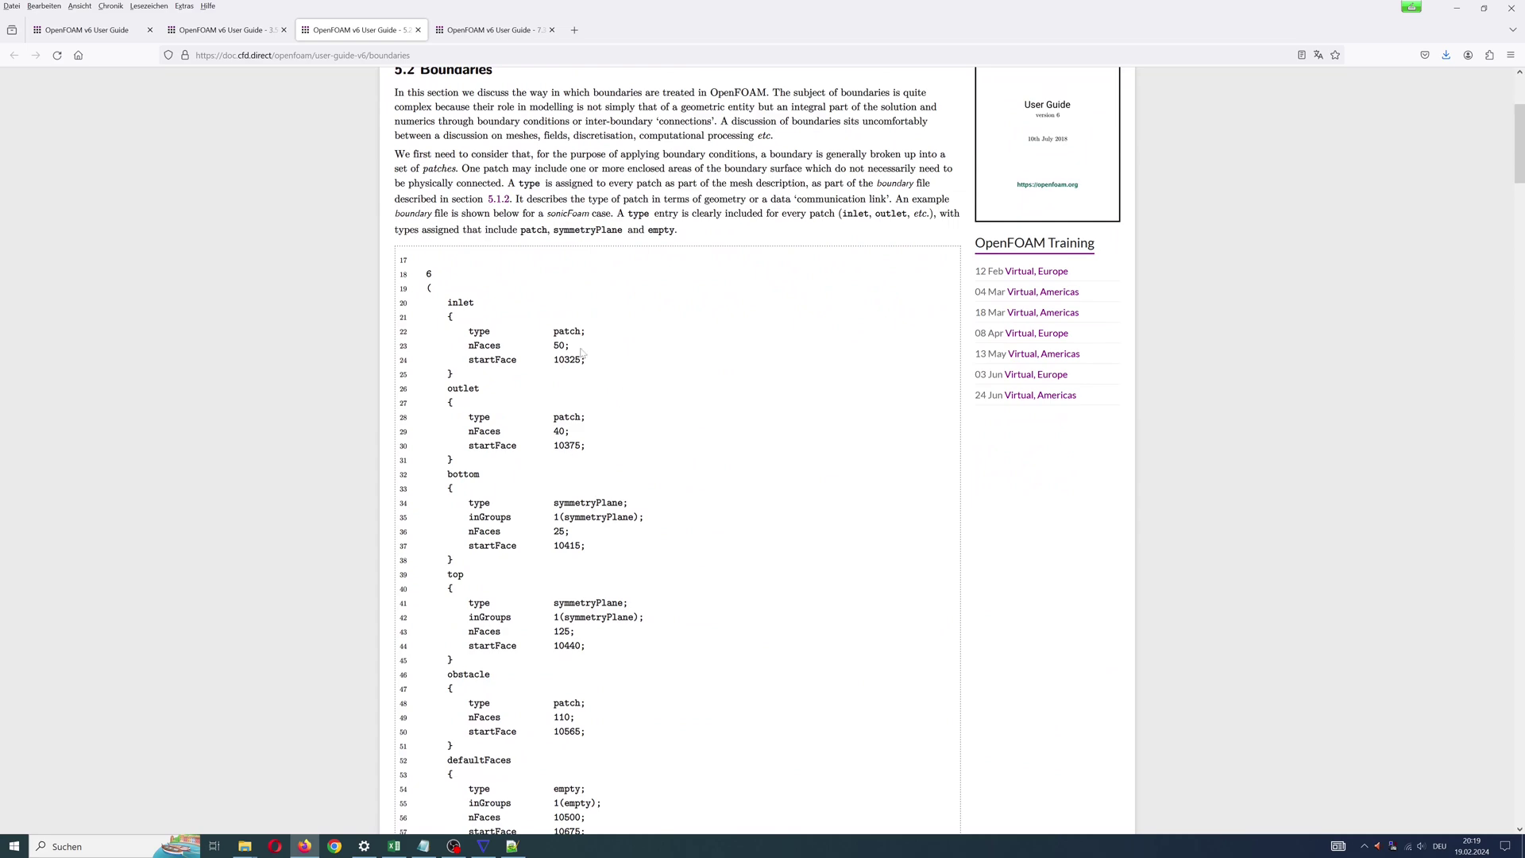
pyautogui.scroll(-8, 601, 496)
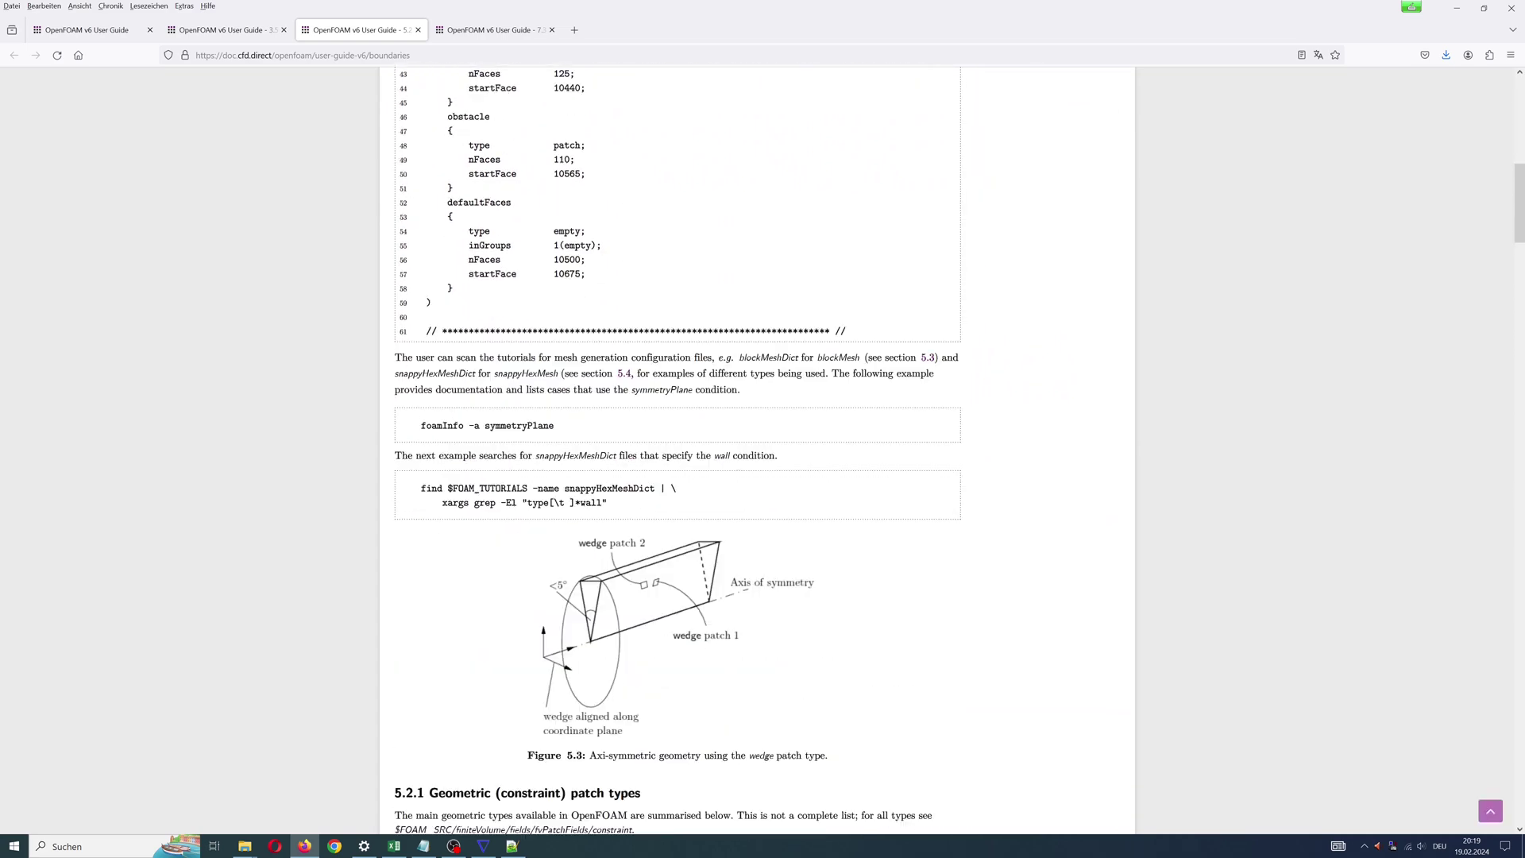
pyautogui.scroll(-3, 602, 496)
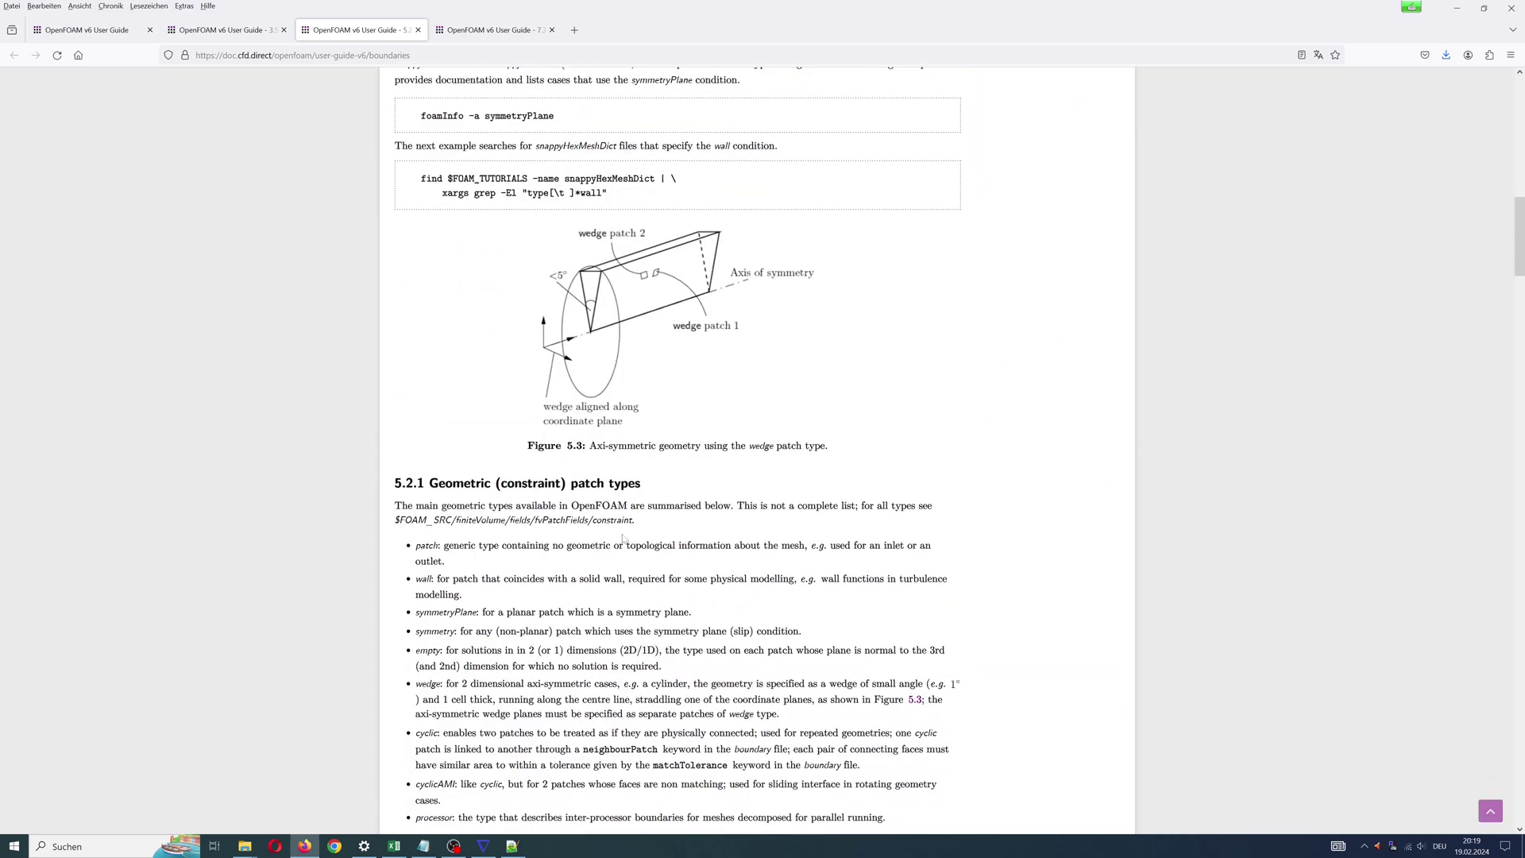
pyautogui.scroll(-1, 628, 536)
pyautogui.doubleClick(422, 517)
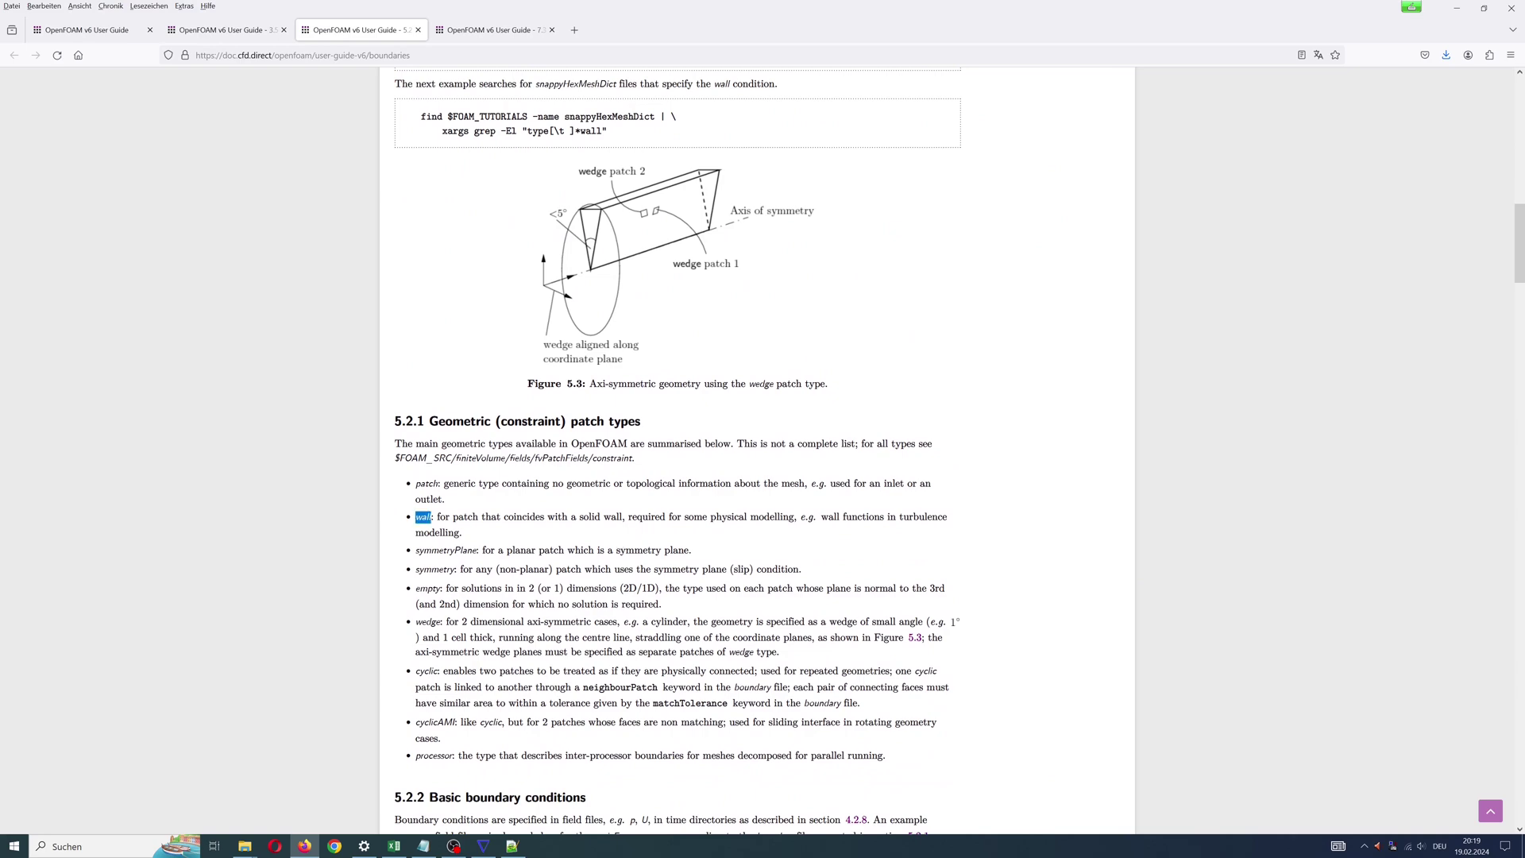
pyautogui.doubleClick(426, 588)
pyautogui.doubleClick(427, 484)
pyautogui.scroll(-7, 588, 574)
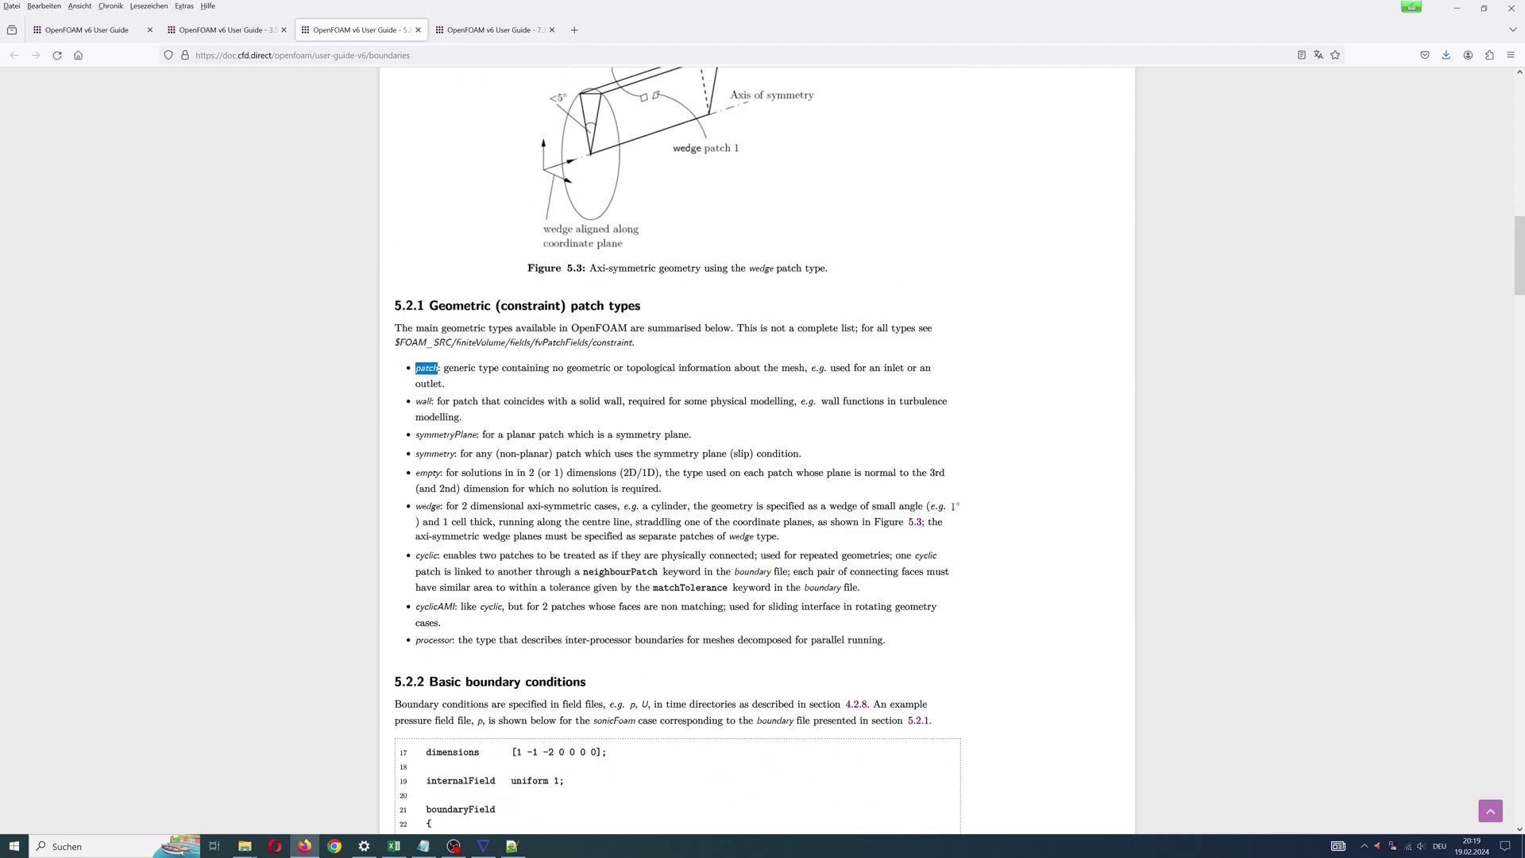
pyautogui.scroll(5, 589, 574)
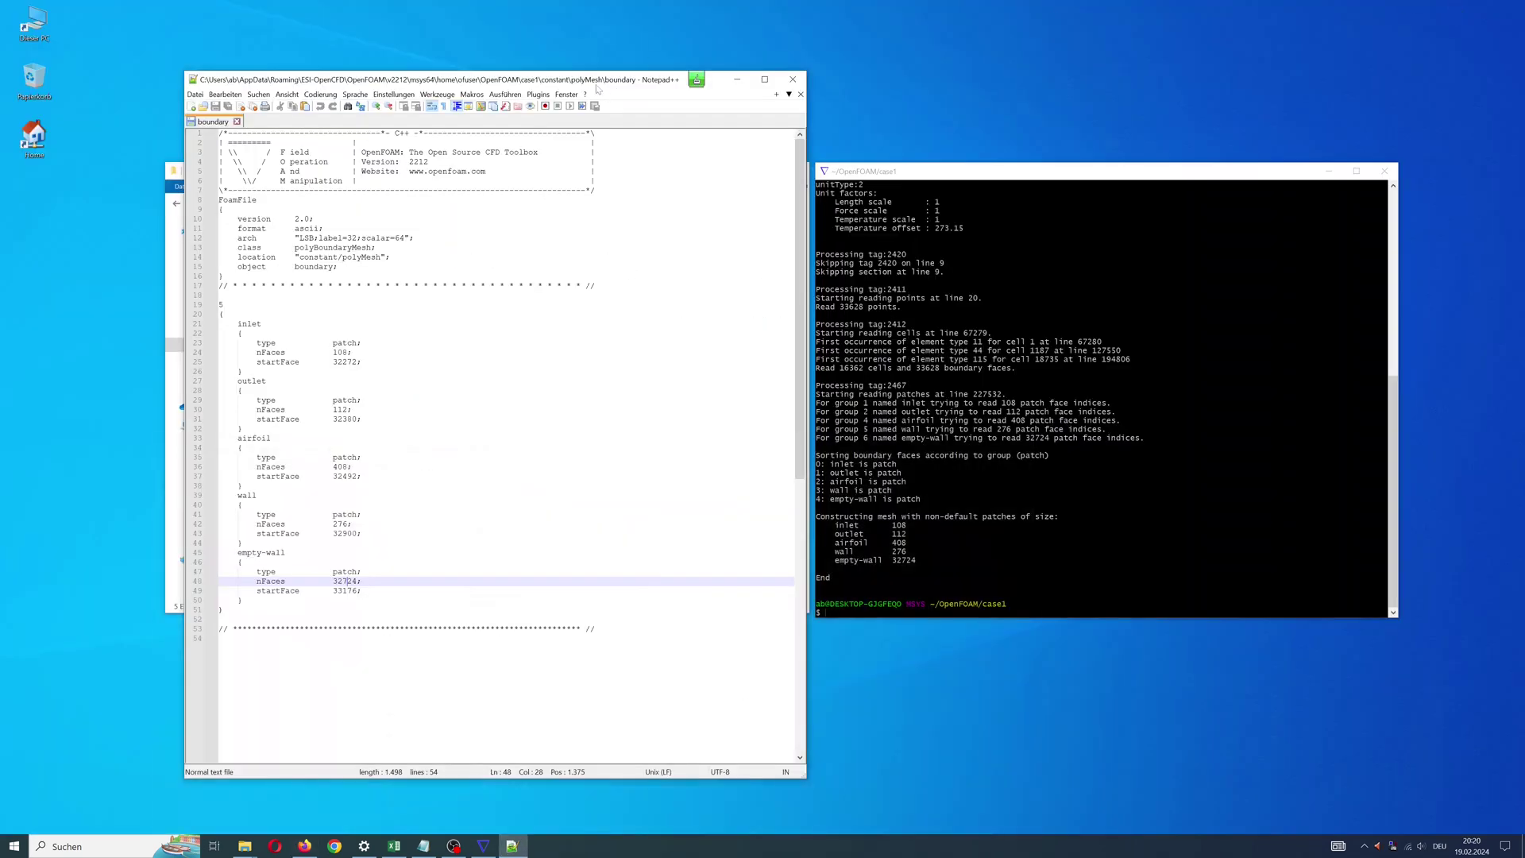
# Back in Notepad++, set the airfoil and wall patch types to wall and the empty-wall type to empty, and save the boundary file
pyautogui.moveTo(597, 88); pyautogui.dragTo(577, 88)
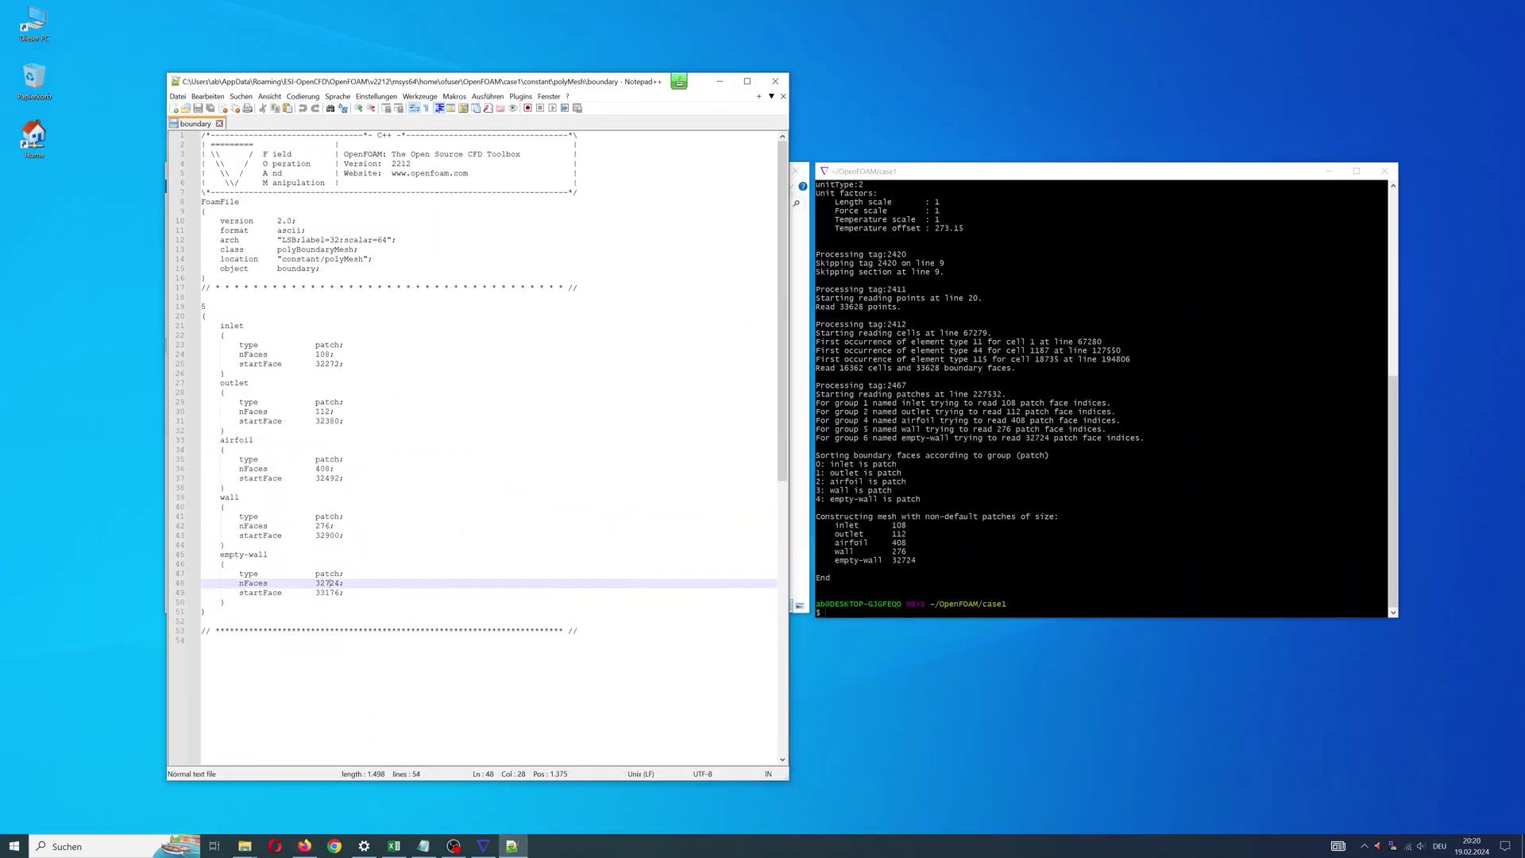
pyautogui.doubleClick(327, 459)
pyautogui.write('wall')
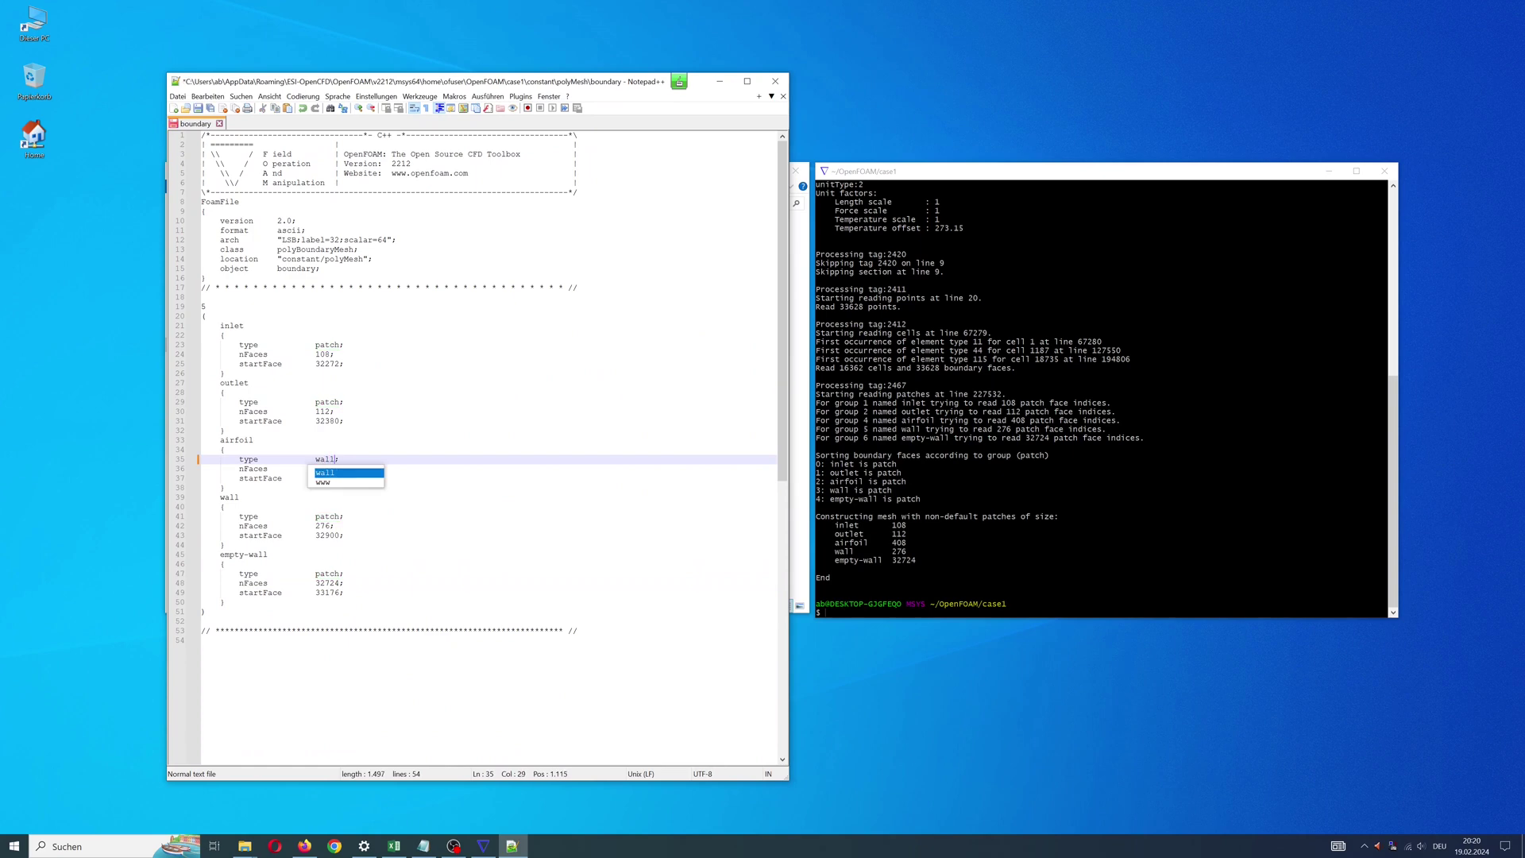
pyautogui.doubleClick(327, 516)
pyautogui.write('wall')
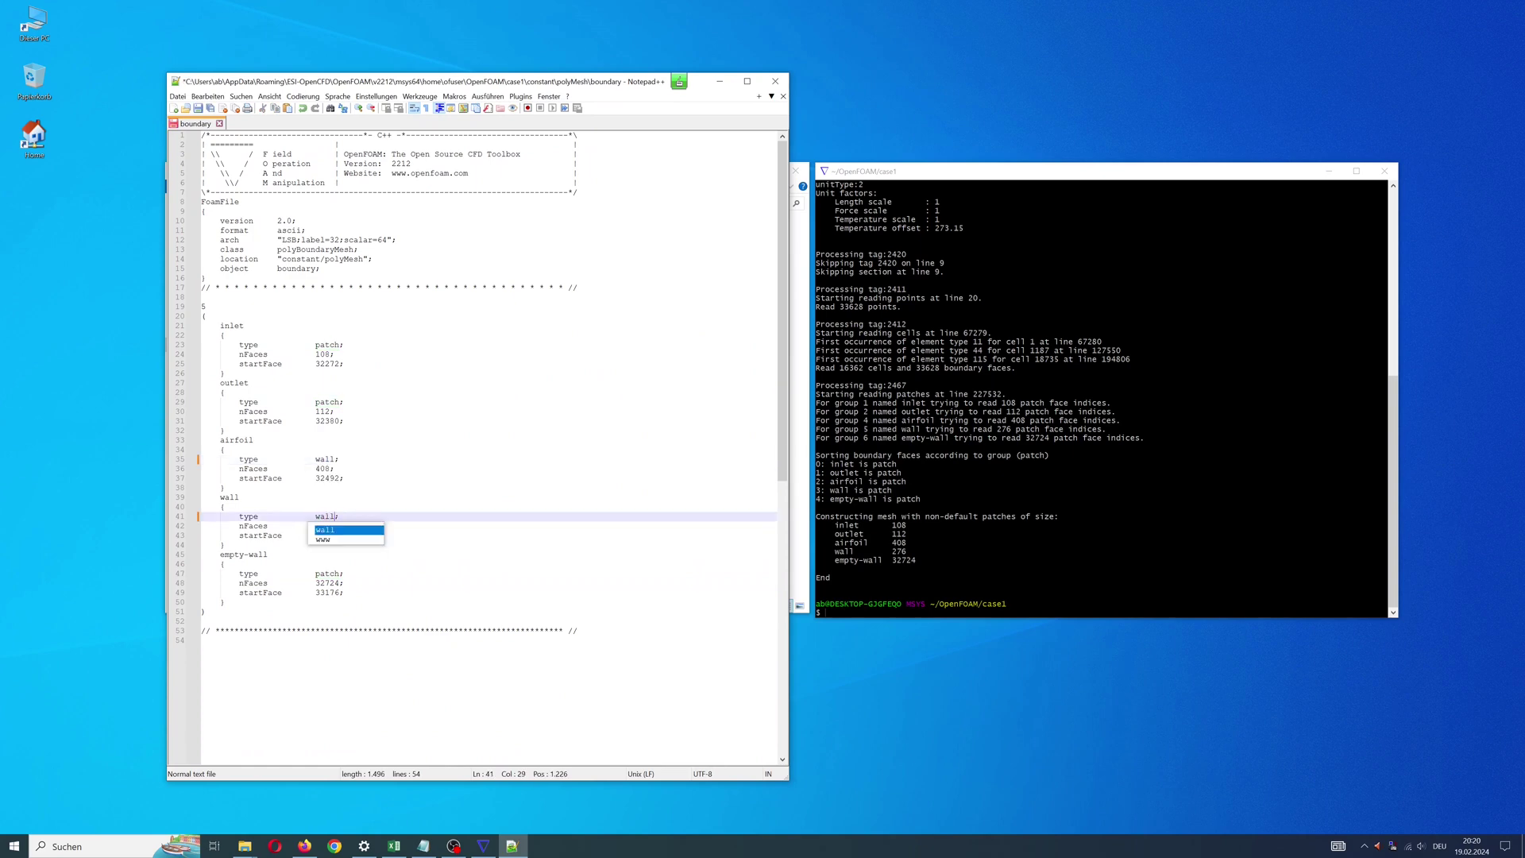
pyautogui.doubleClick(328, 574)
pyautogui.write('empty')
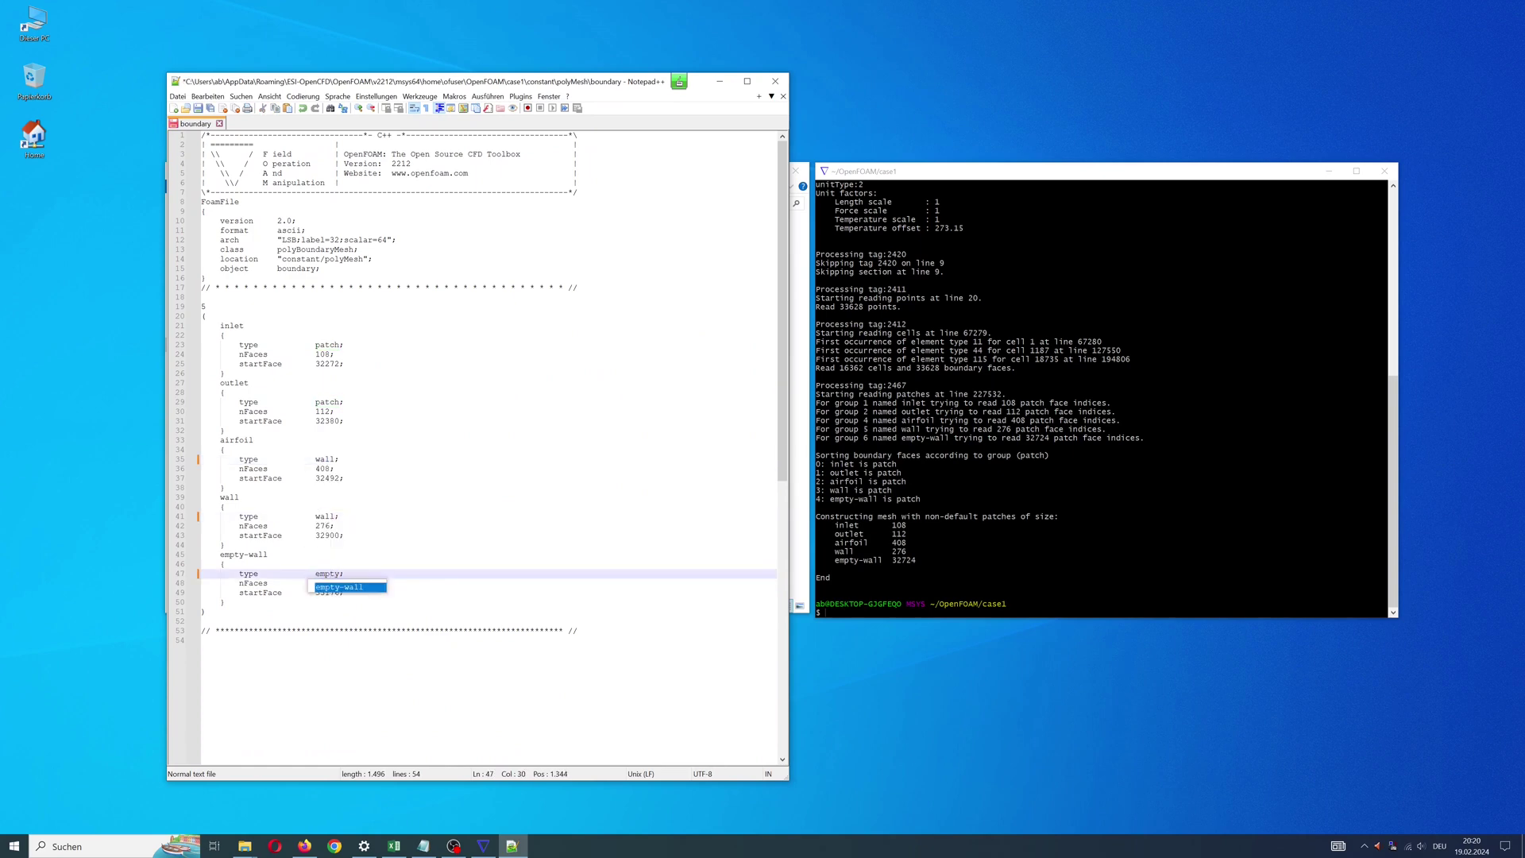
pyautogui.click(268, 555)
pyautogui.click(203, 112)
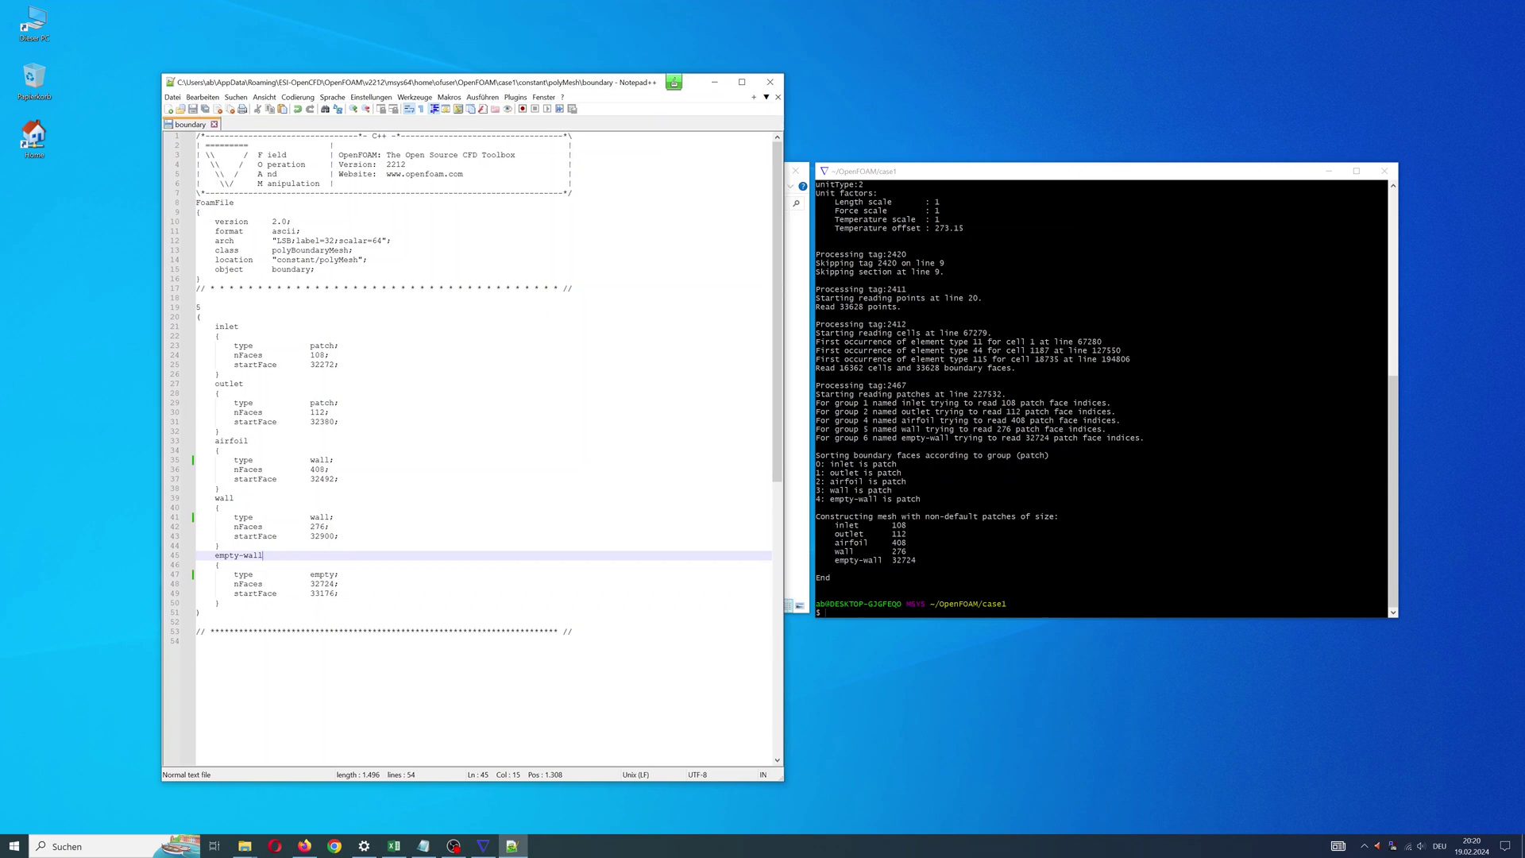
# Run checkMesh in the OpenFOAM terminal and review the topology and geometry checks in its output
pyautogui.hotkey('alt', 'Tab')
pyautogui.hotkey('alt', 'Tab')
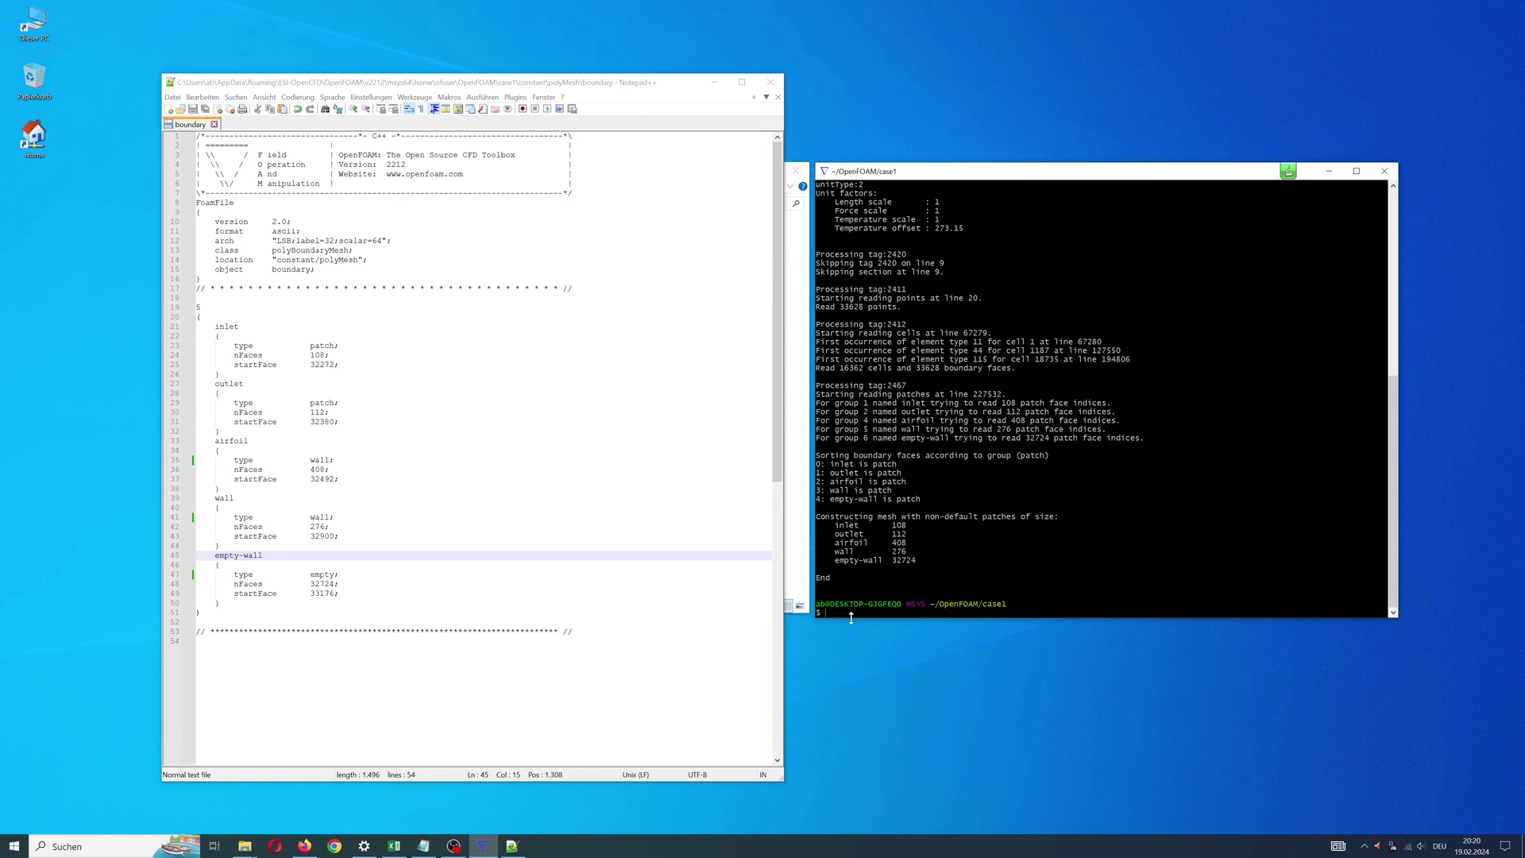
pyautogui.write('checkMesh')
pyautogui.press('Return')
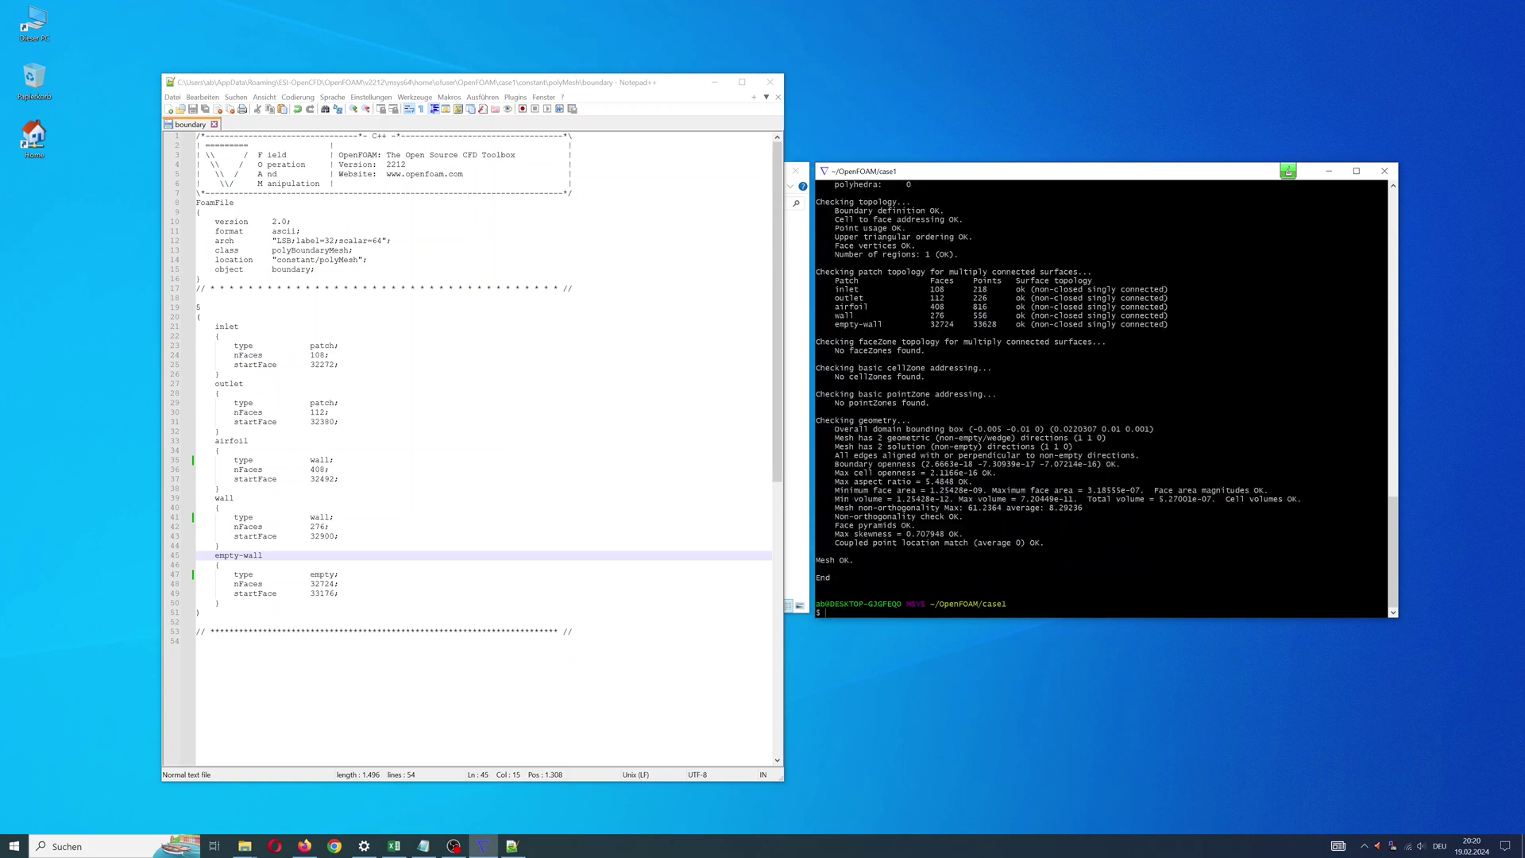
pyautogui.scroll(3, 1101, 398)
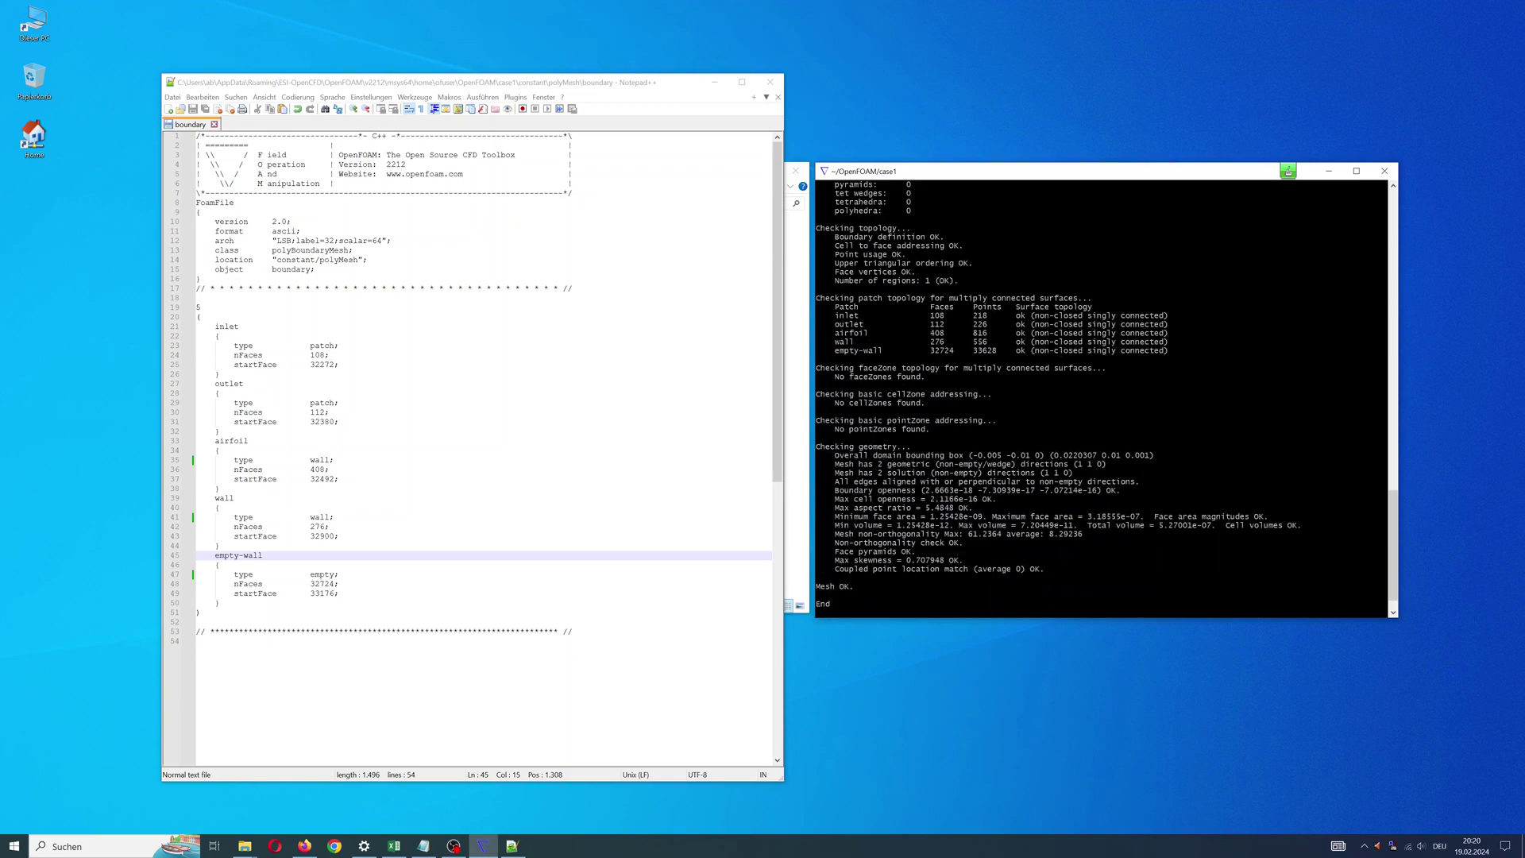
pyautogui.scroll(-3, 1101, 398)
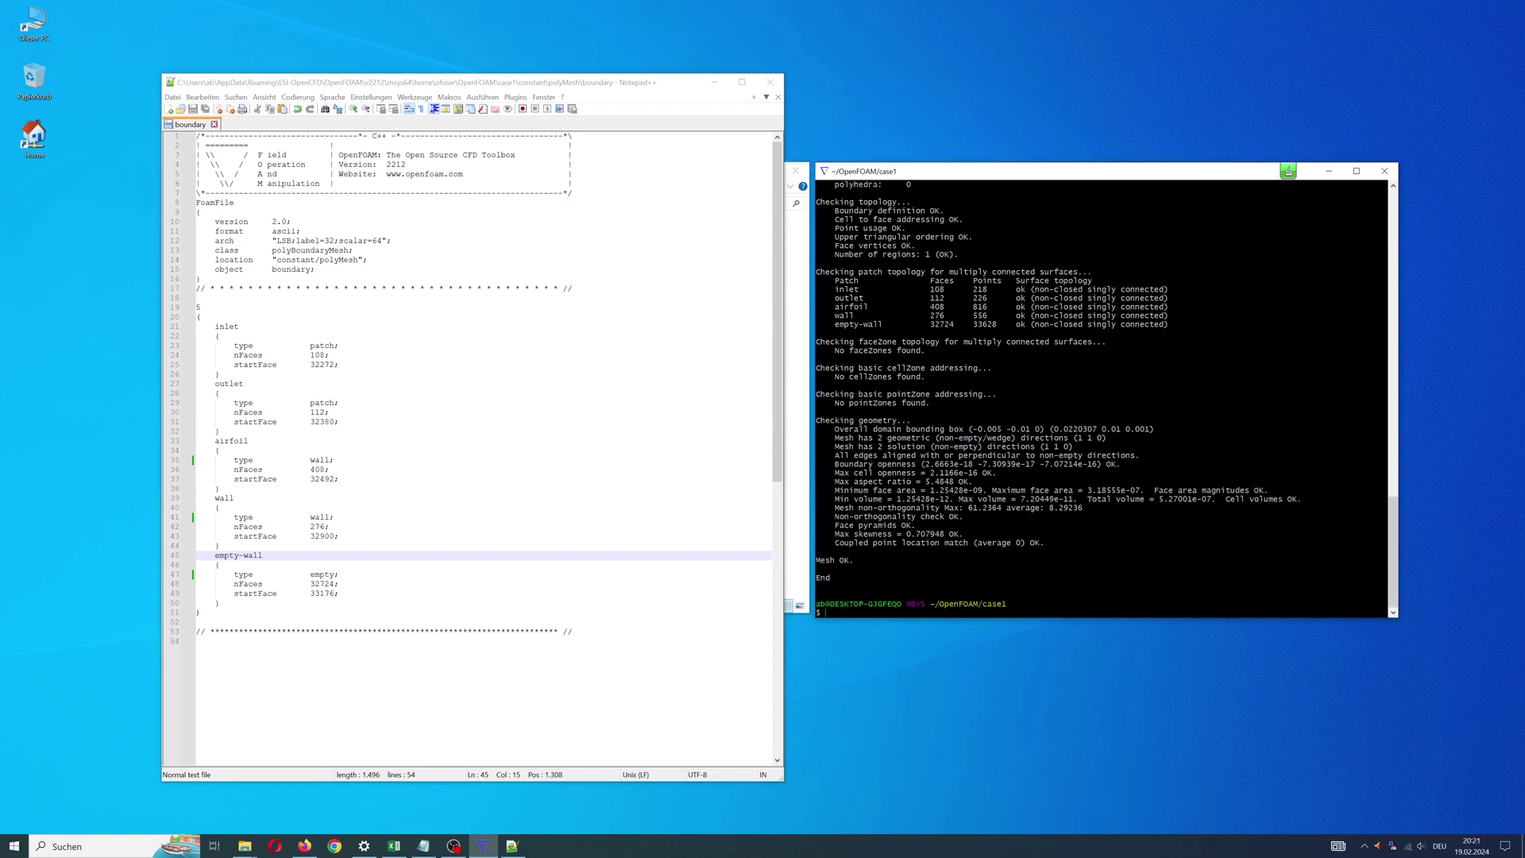
# Move the Notepad++ window over the terminal and open transportProperties from case1's constant folder in it
pyautogui.hotkey('alt', 'Tab')
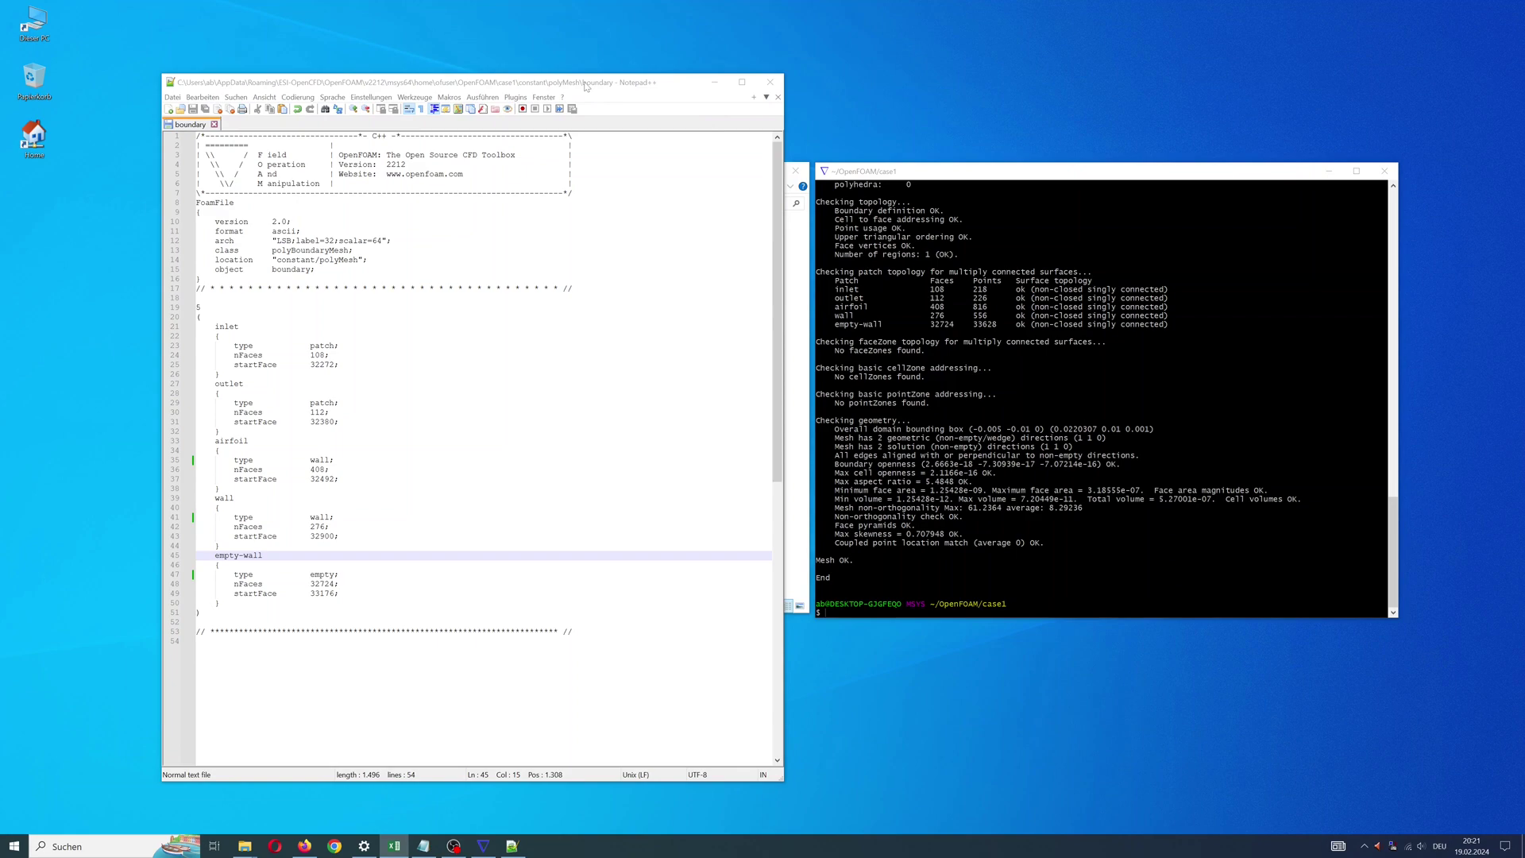
pyautogui.moveTo(585, 86); pyautogui.dragTo(1244, 87)
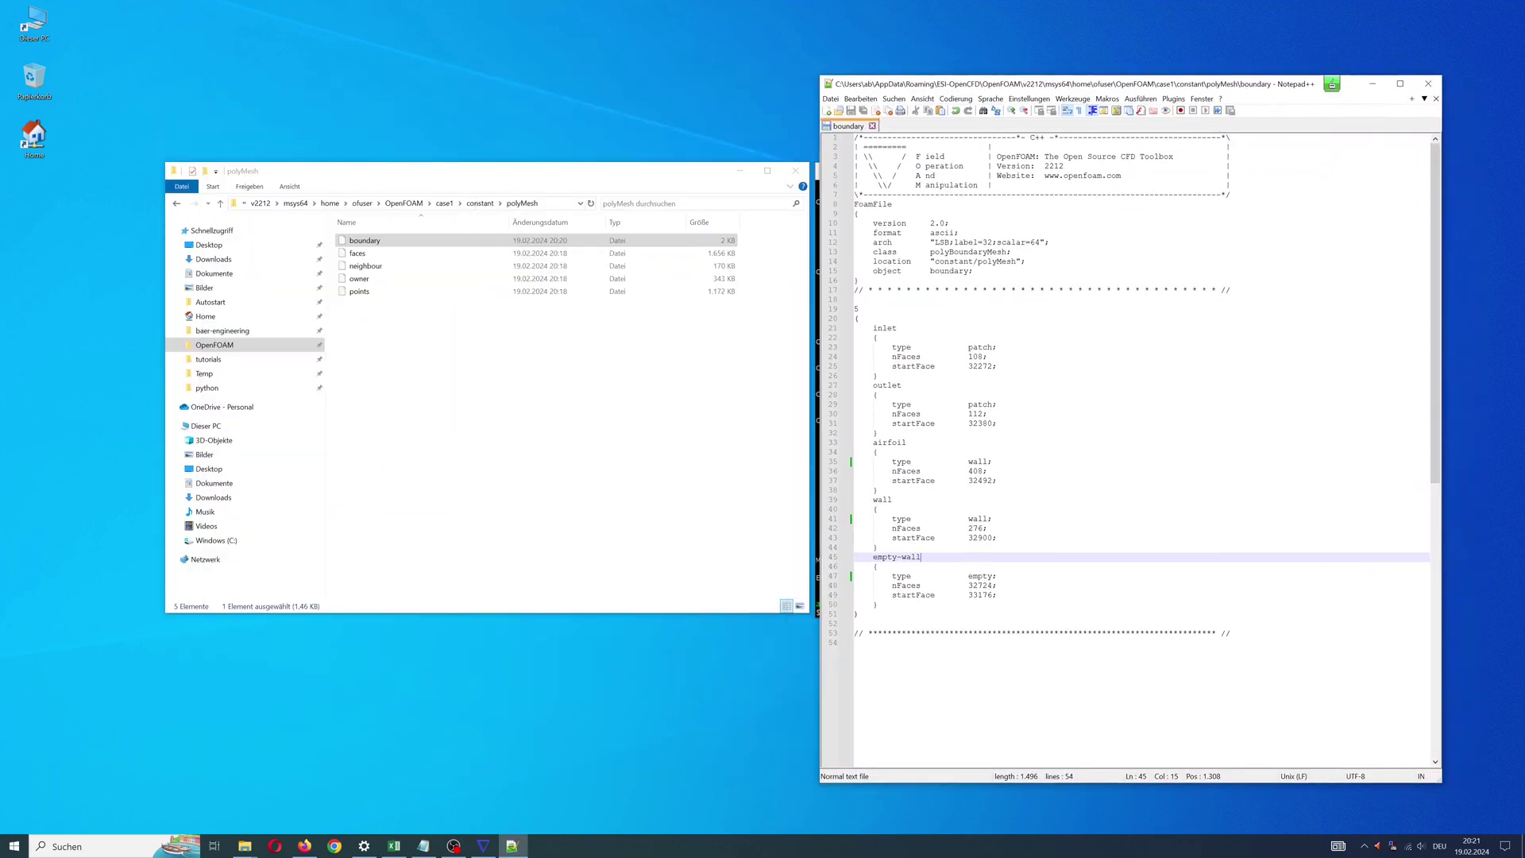
pyautogui.click(479, 205)
pyautogui.click(394, 255)
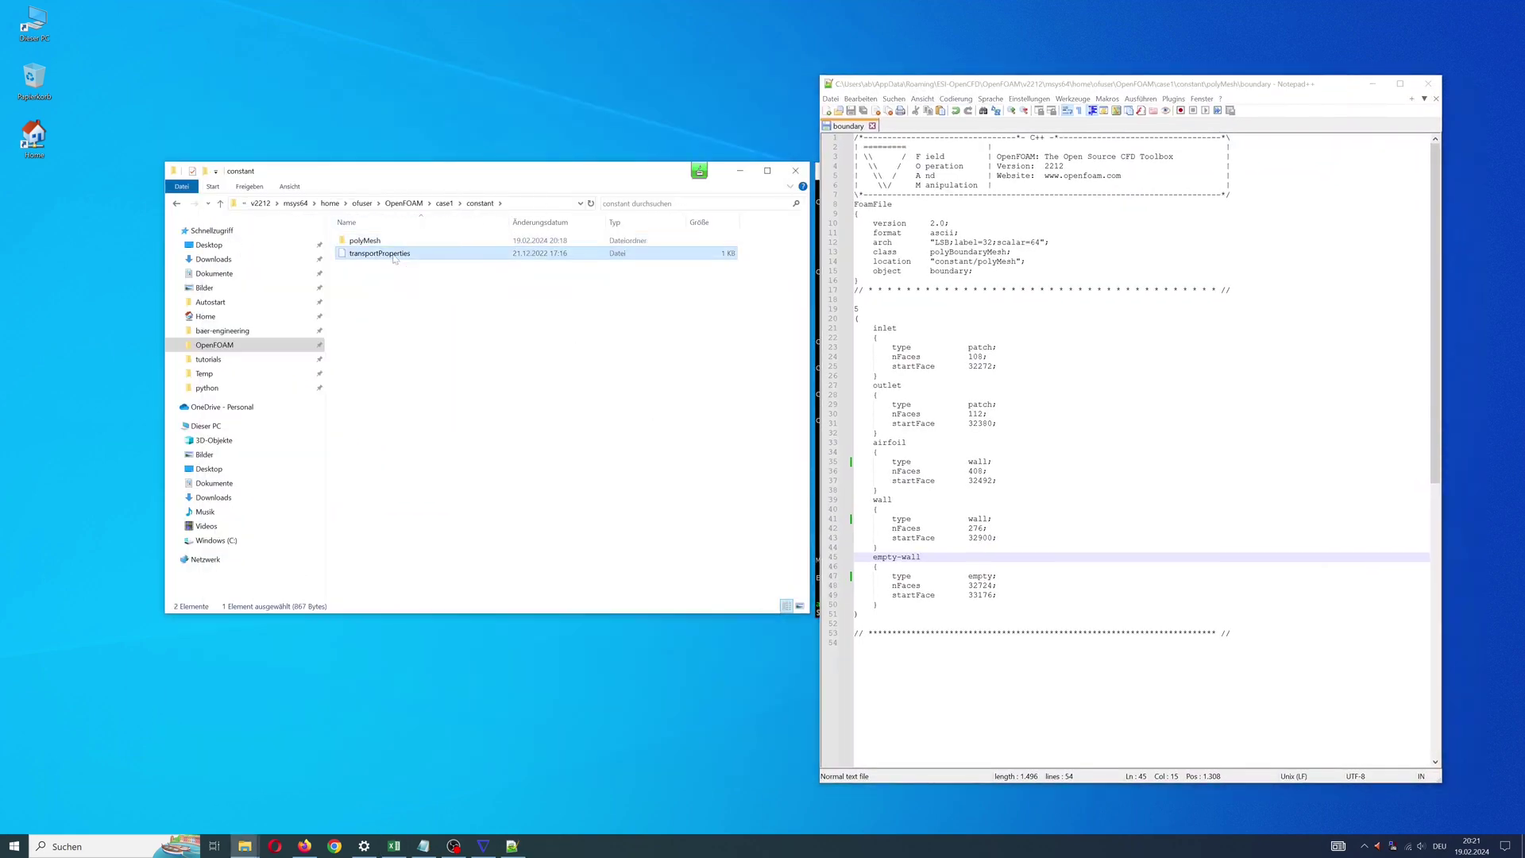
pyautogui.rightClick(394, 256)
pyautogui.click(435, 282)
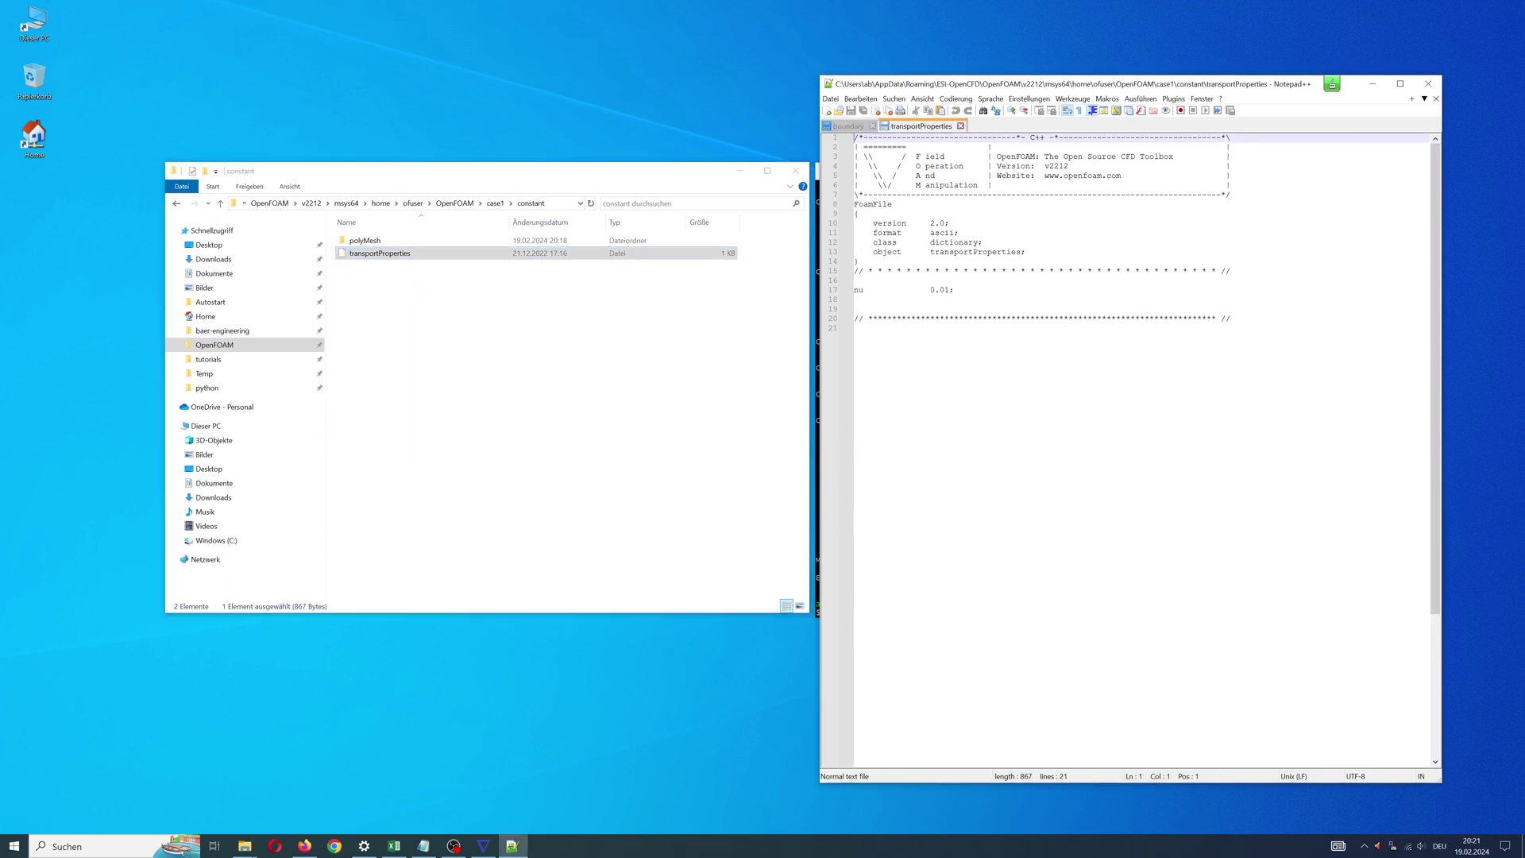
# Add the line "transportModel Newtonian;" followed by a blank line above the nu entry in transportProperties
pyautogui.click(854, 280)
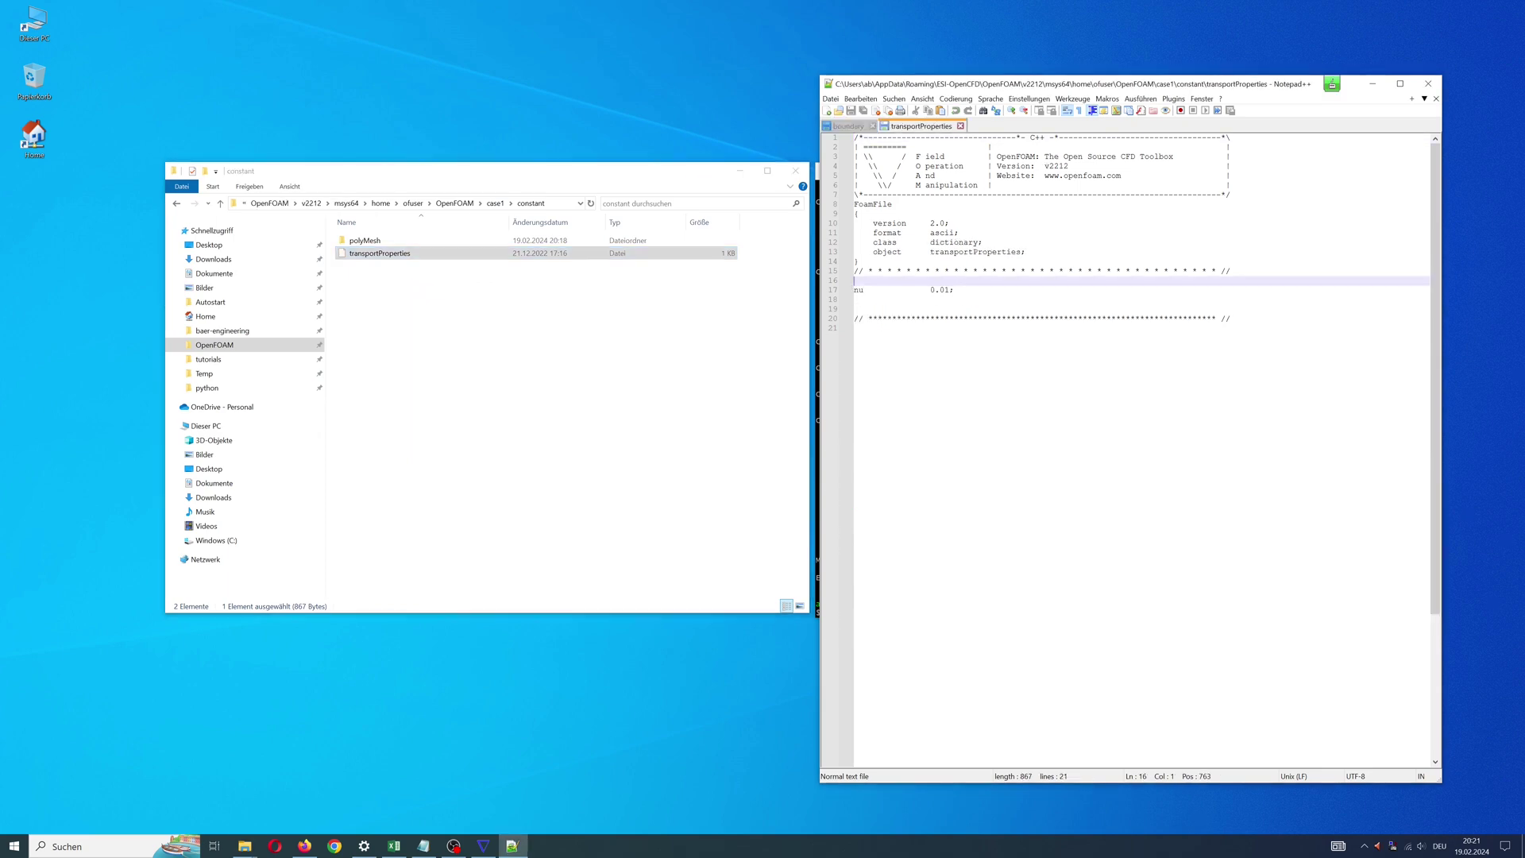
pyautogui.press('Return')
pyautogui.write('tran')
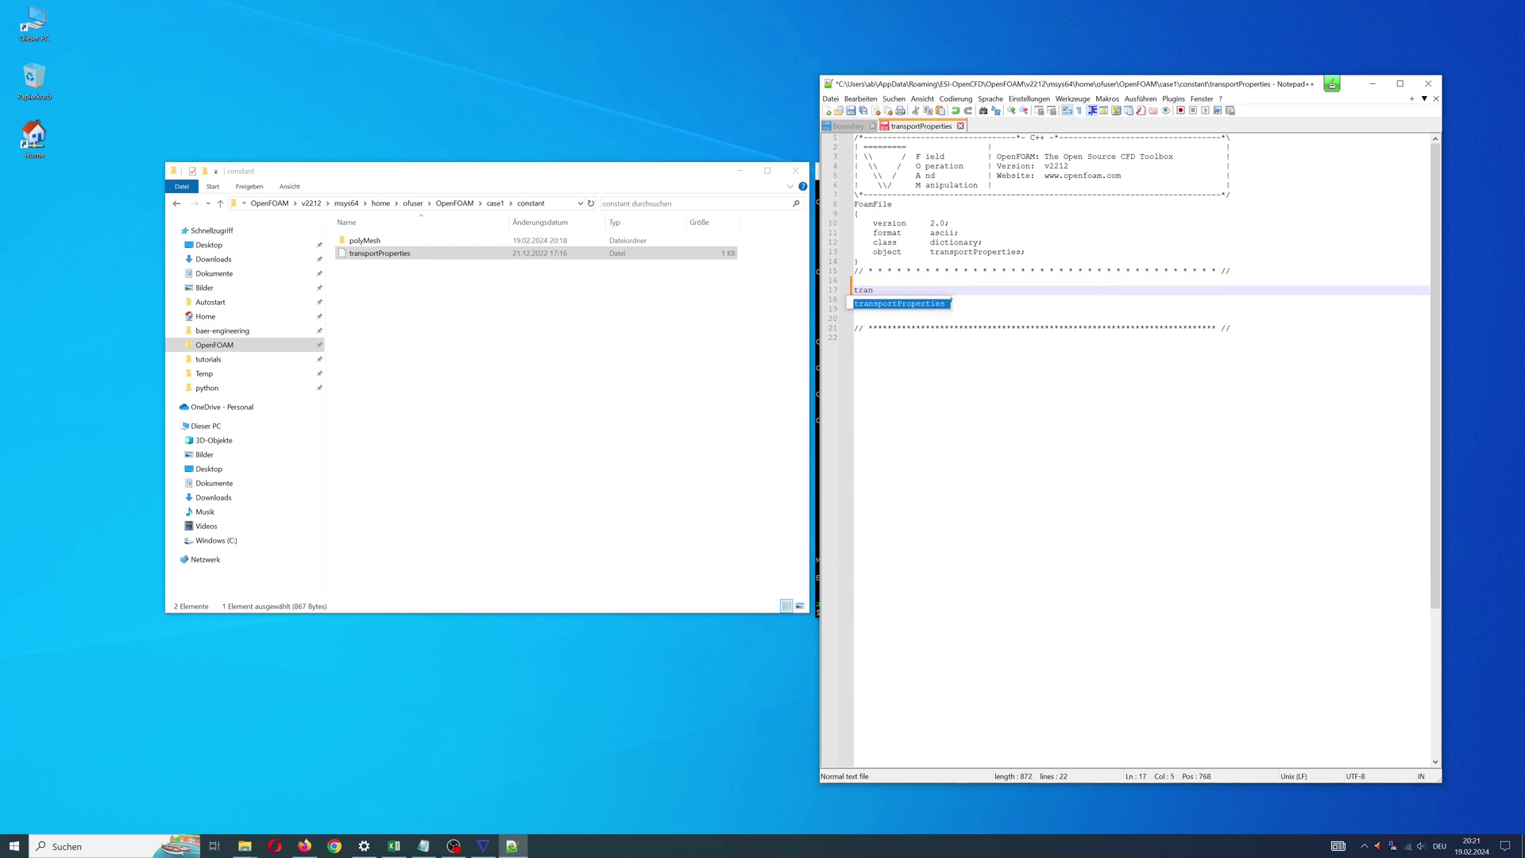
pyautogui.write('sportModel Newton')
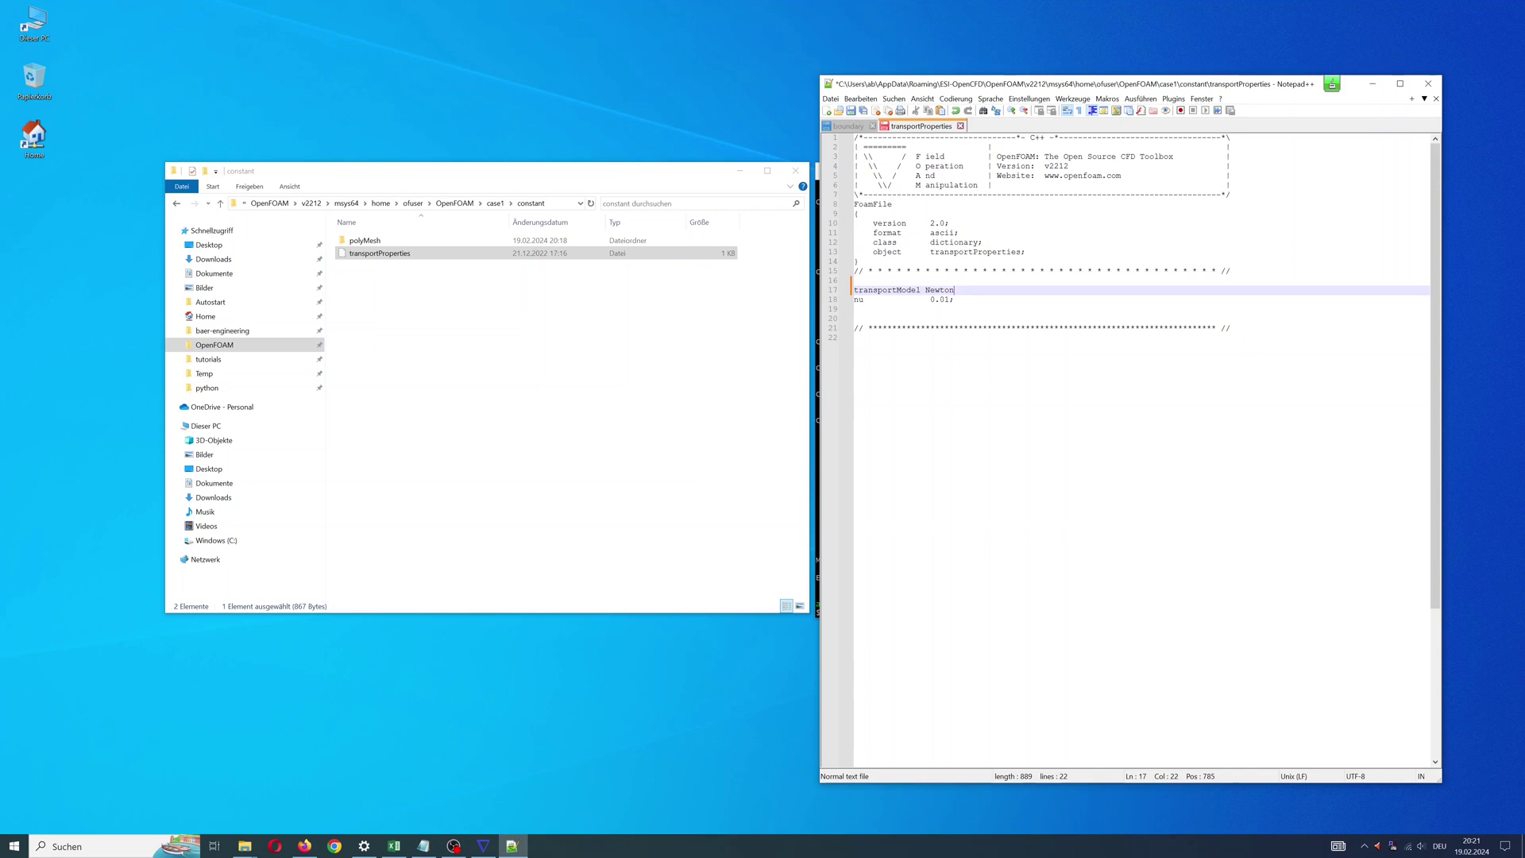
pyautogui.write('ian;')
pyautogui.press('Return')
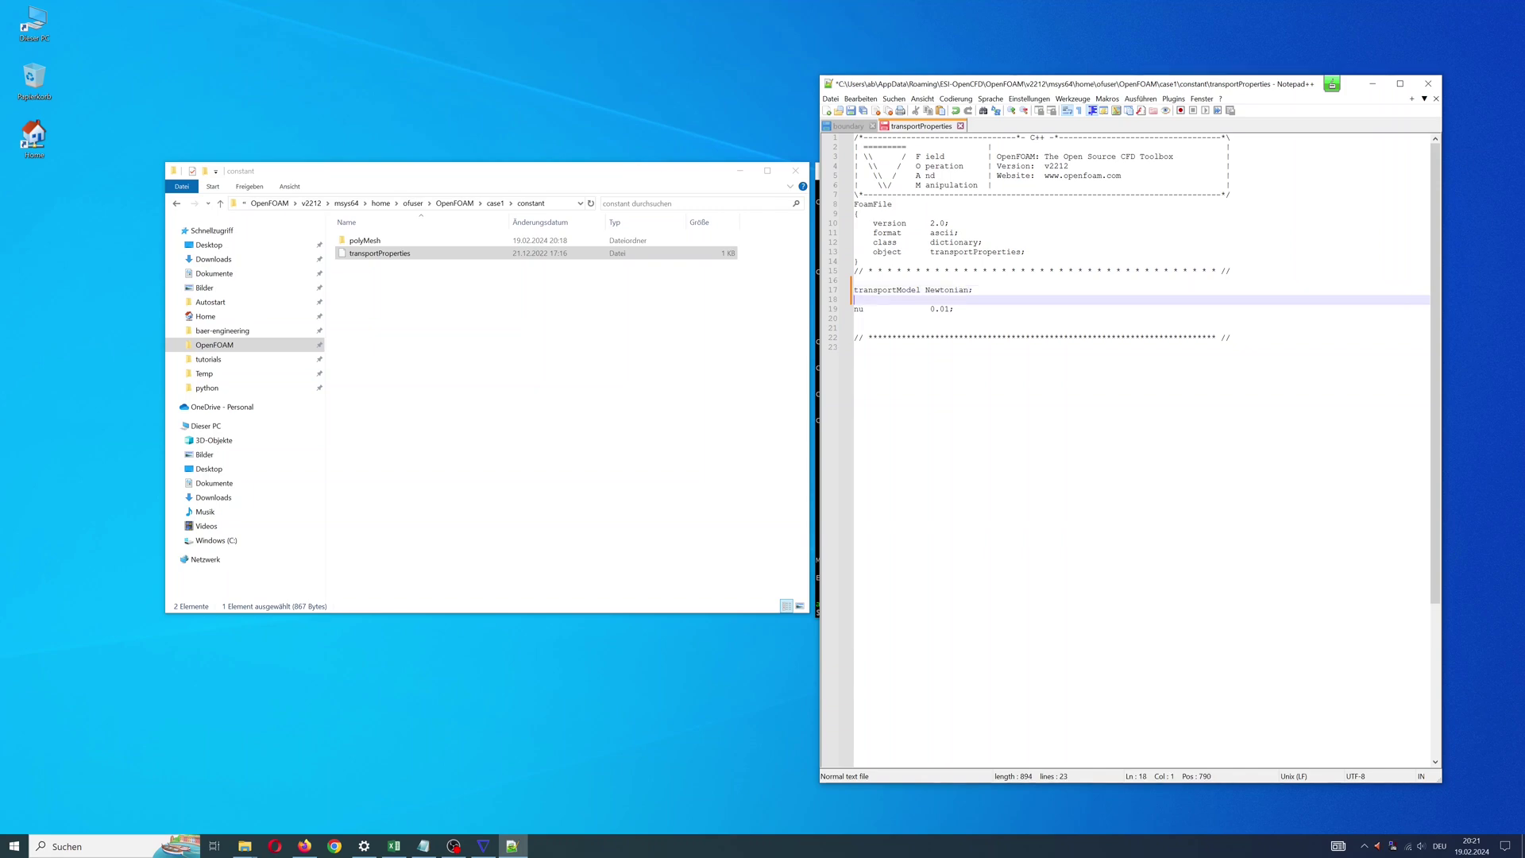
# Set nu to [0 2 -1 0 0 0 0] 1.5e-05, align its value with Newtonian, and save transportProperties
pyautogui.moveTo(954, 309); pyautogui.dragTo(931, 309)
pyautogui.press('Delete')
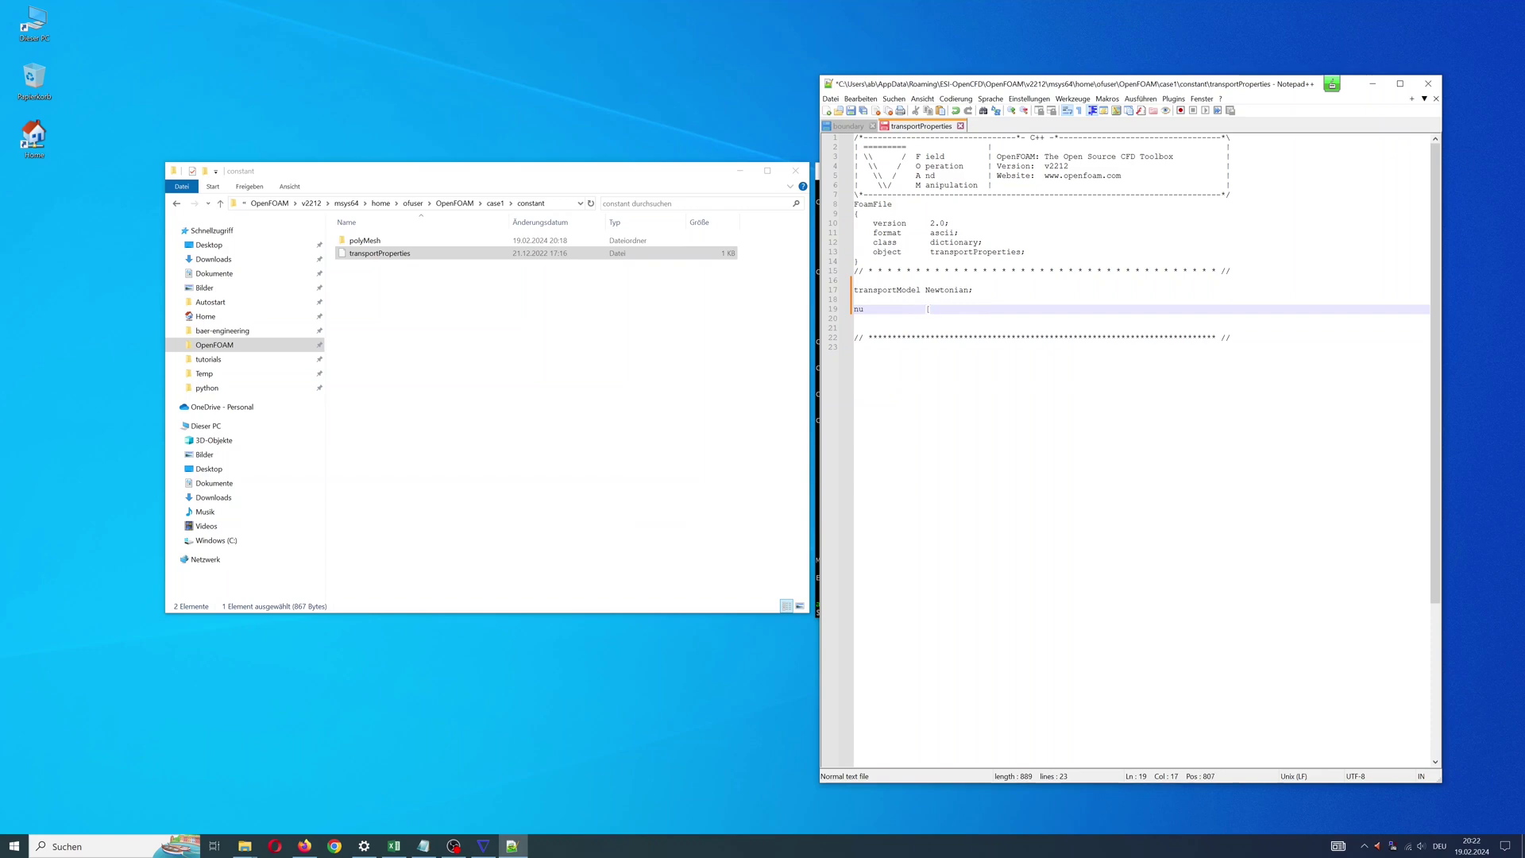
pyautogui.write('05;')
pyautogui.press('Up')
pyautogui.press('Up')
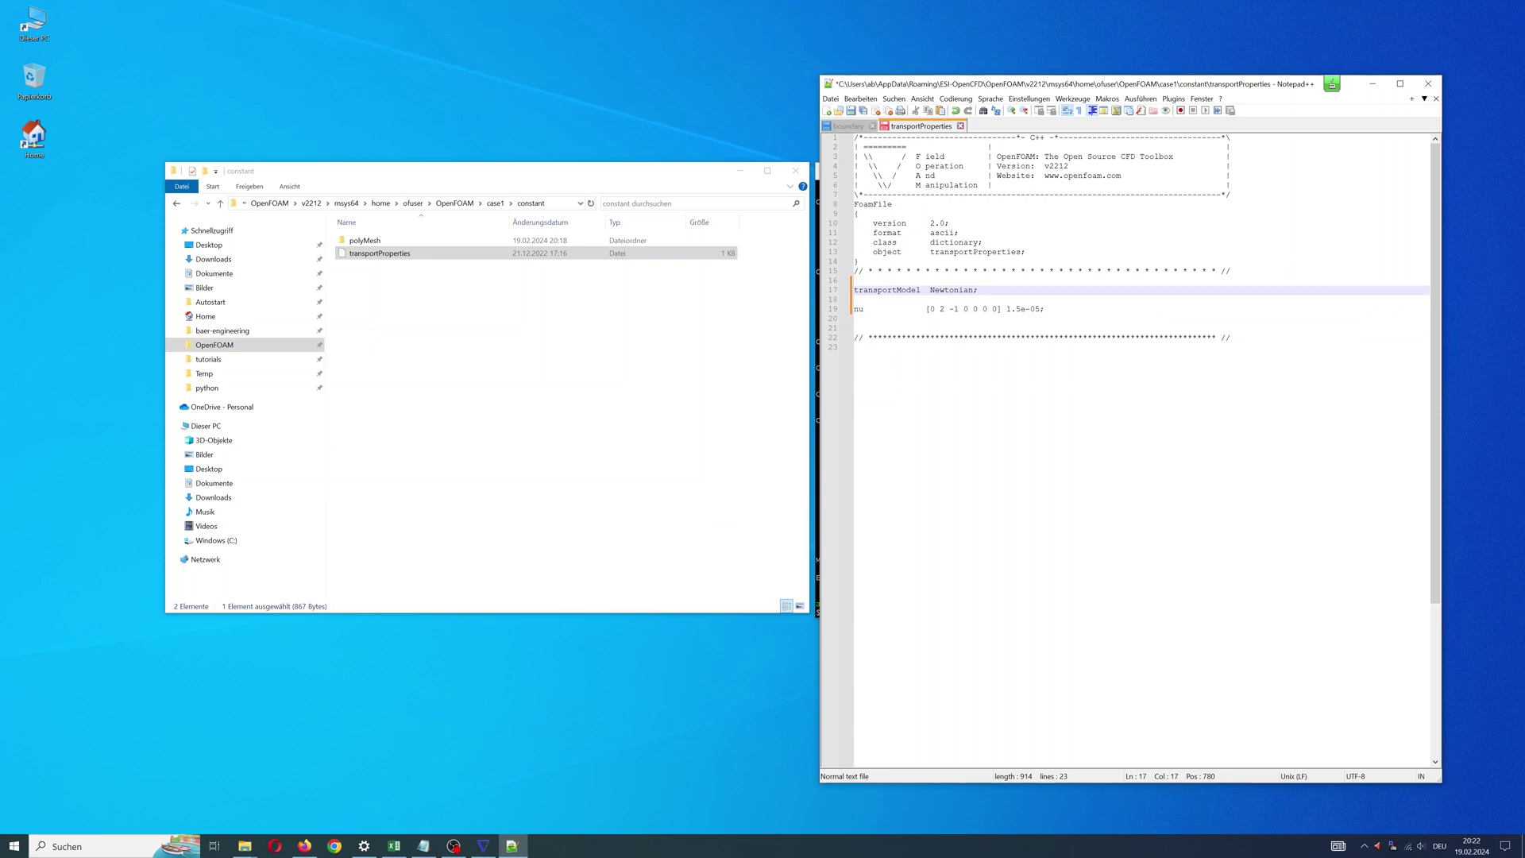
pyautogui.press('Down')
pyautogui.press('Down')
pyautogui.press('Left')
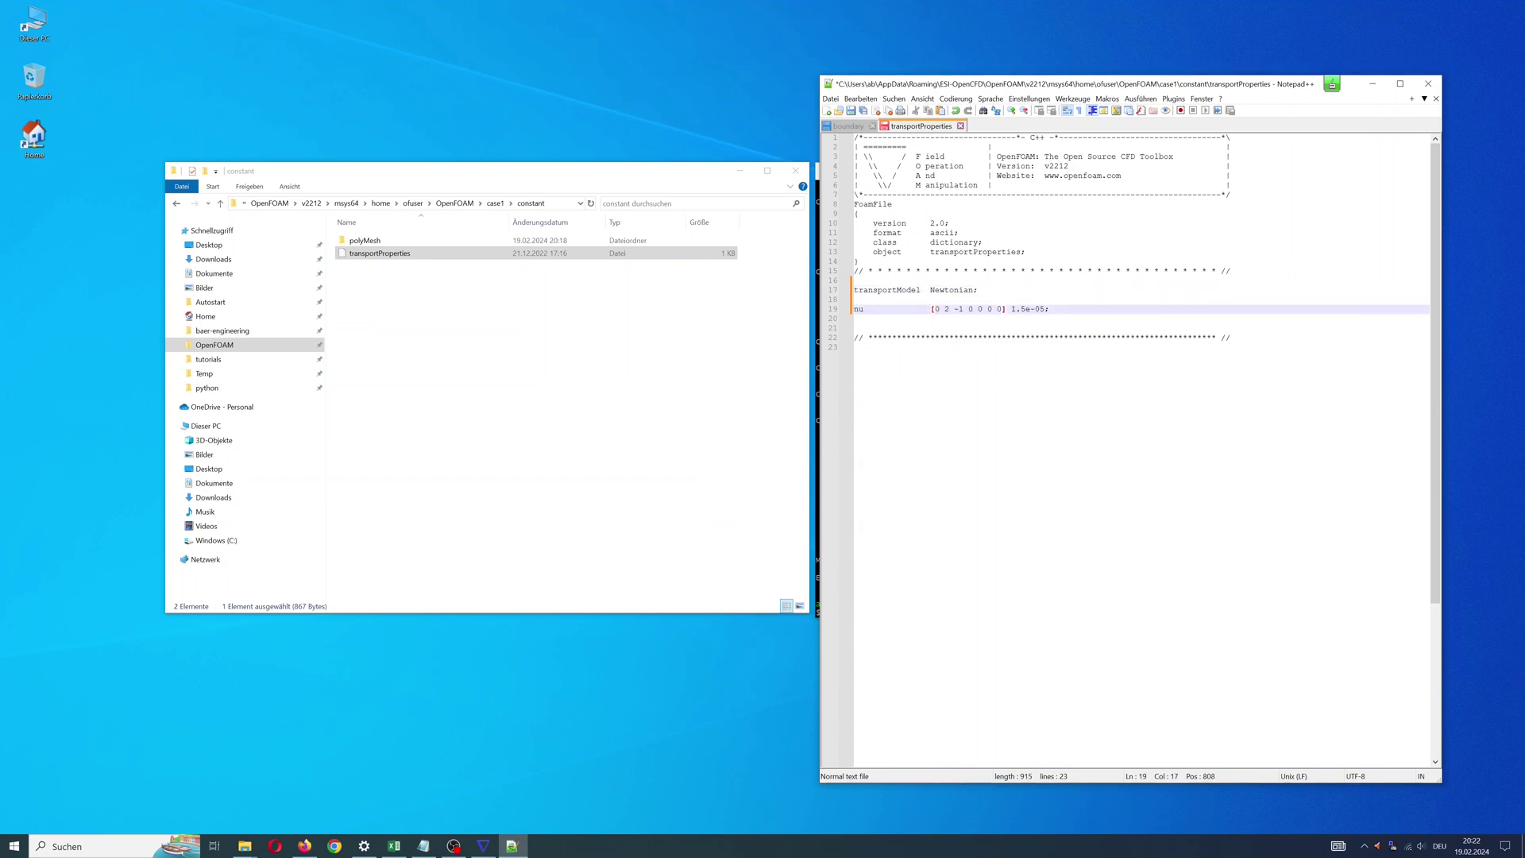
pyautogui.press('Down')
pyautogui.press('Down')
pyautogui.hotkey('ctrl', 's')
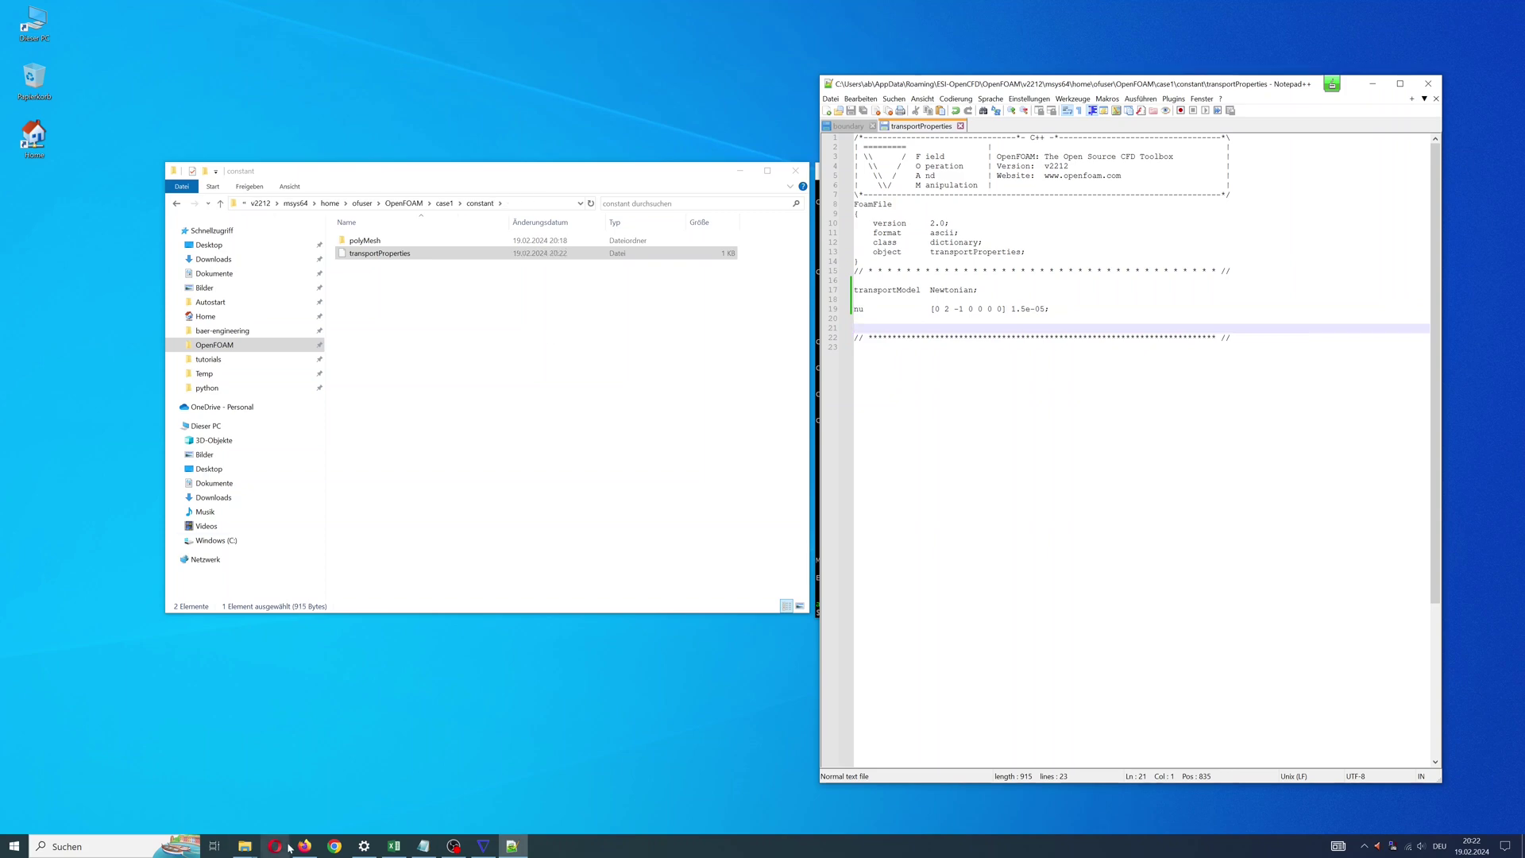
# Look up the Newtonian model in section 7.3.1 of the OpenFOAM v6 User Guide in Firefox
pyautogui.click(305, 846)
pyautogui.click(493, 29)
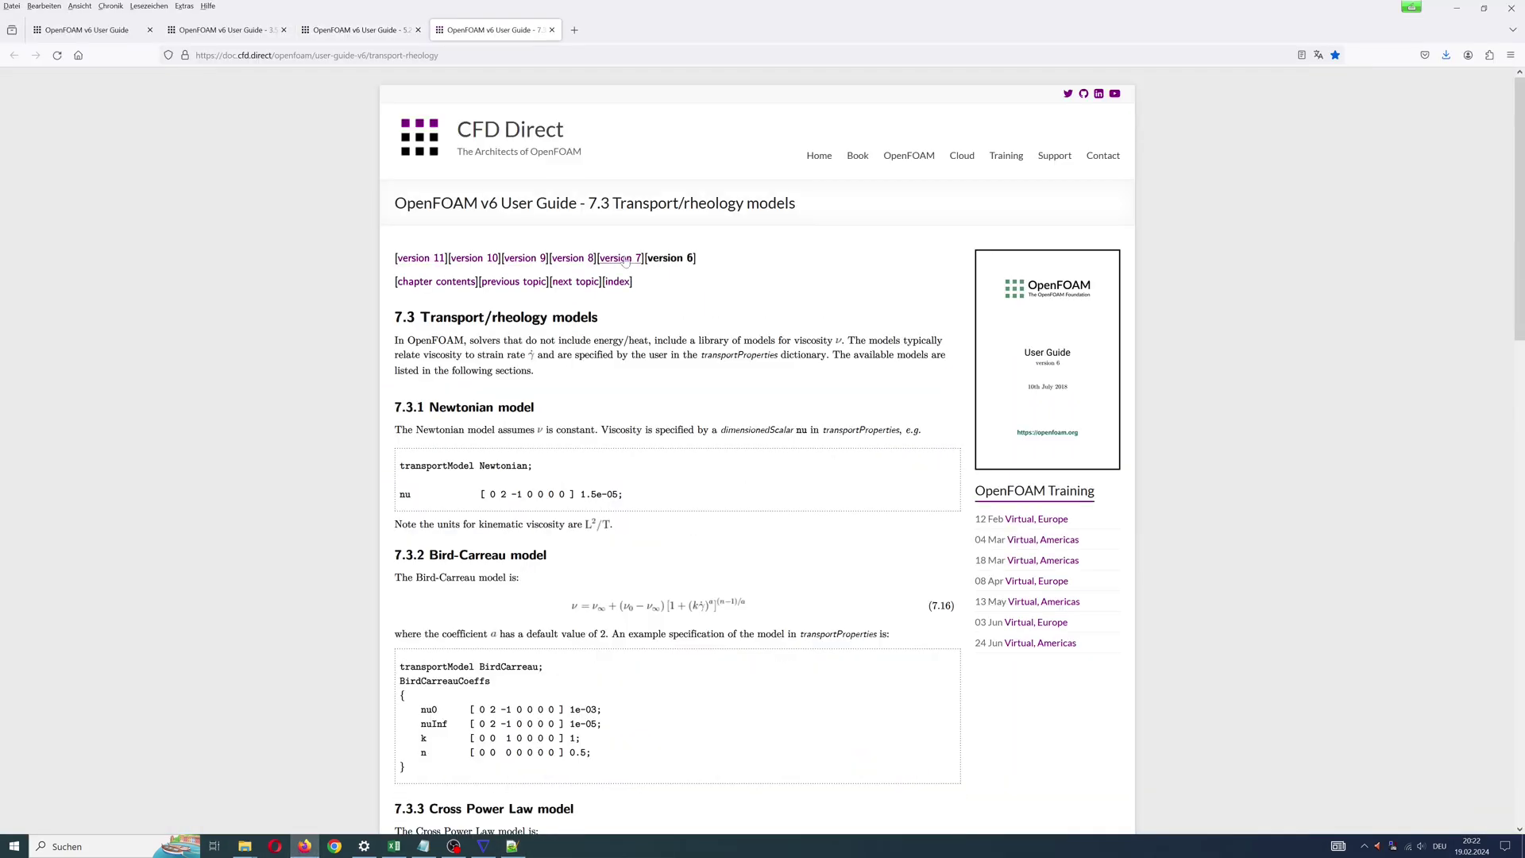
pyautogui.moveTo(430, 407); pyautogui.dragTo(535, 408)
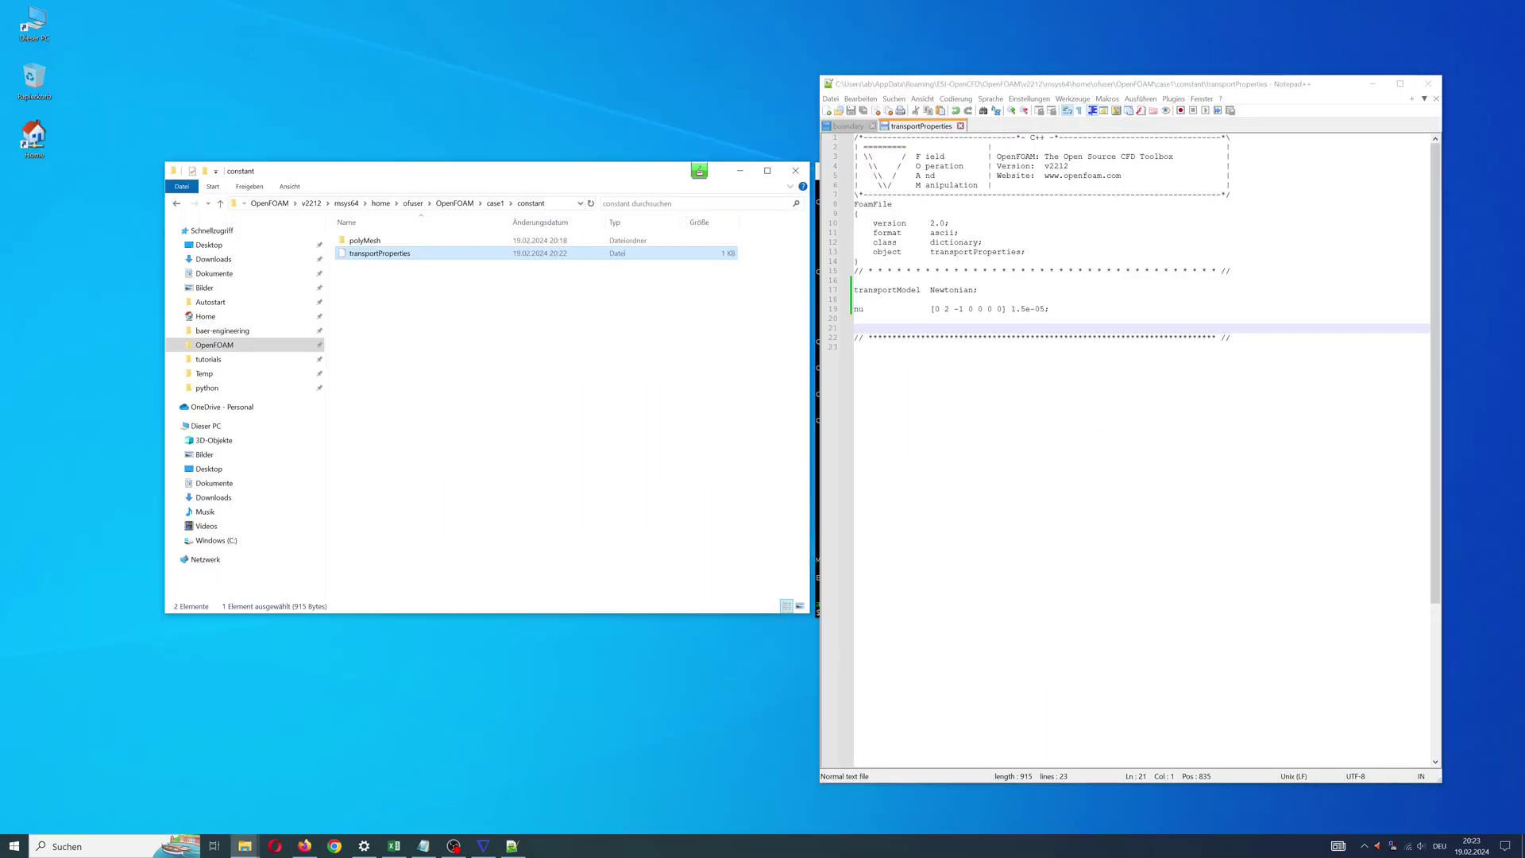
# Open the U file from case1's 0 folder in Notepad++
pyautogui.click(495, 203)
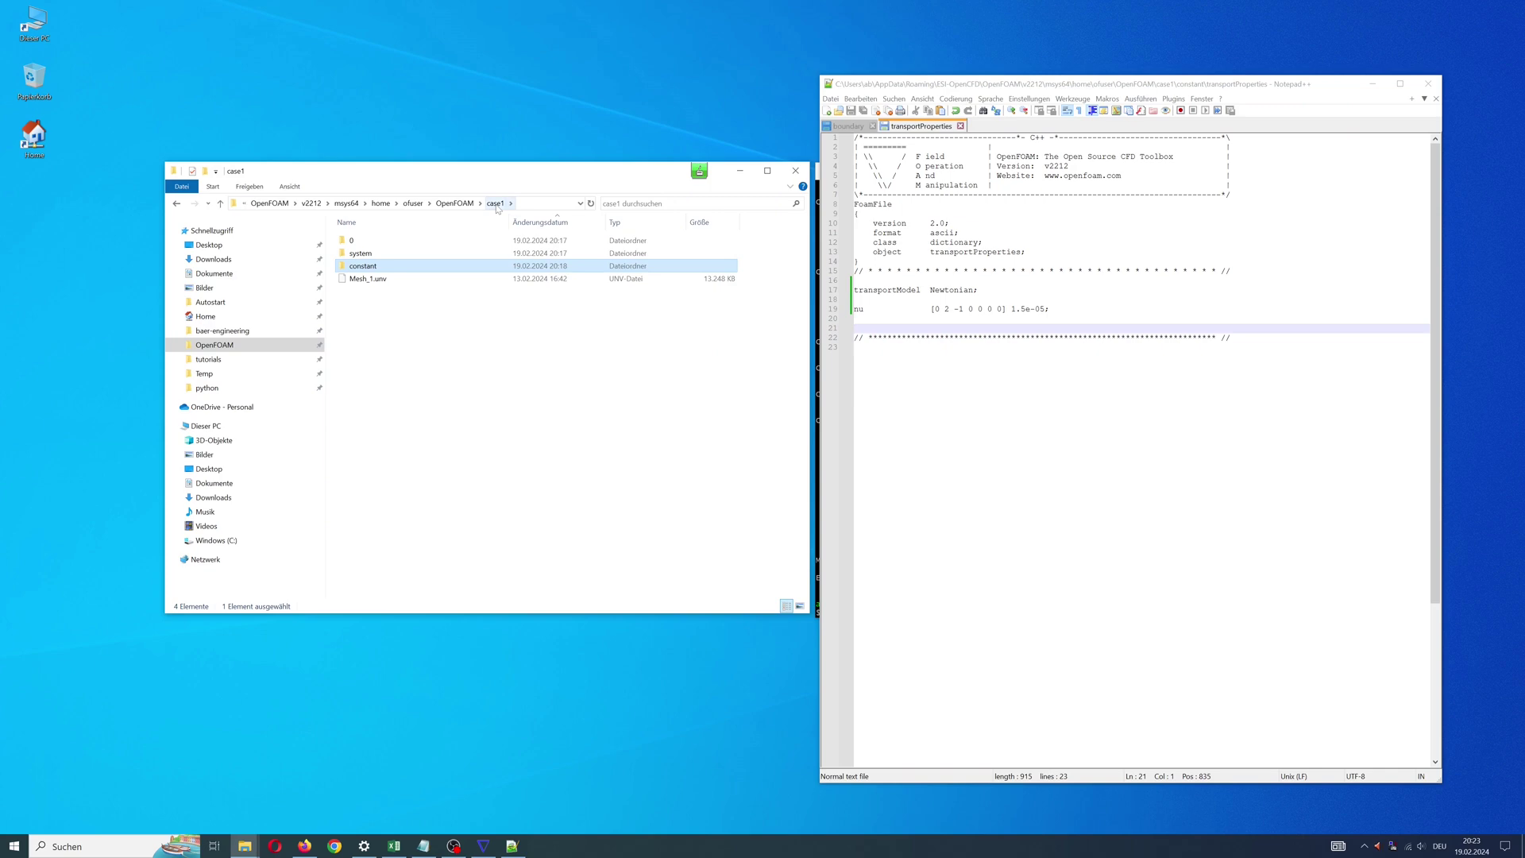
pyautogui.click(352, 241)
pyautogui.doubleClick(352, 241)
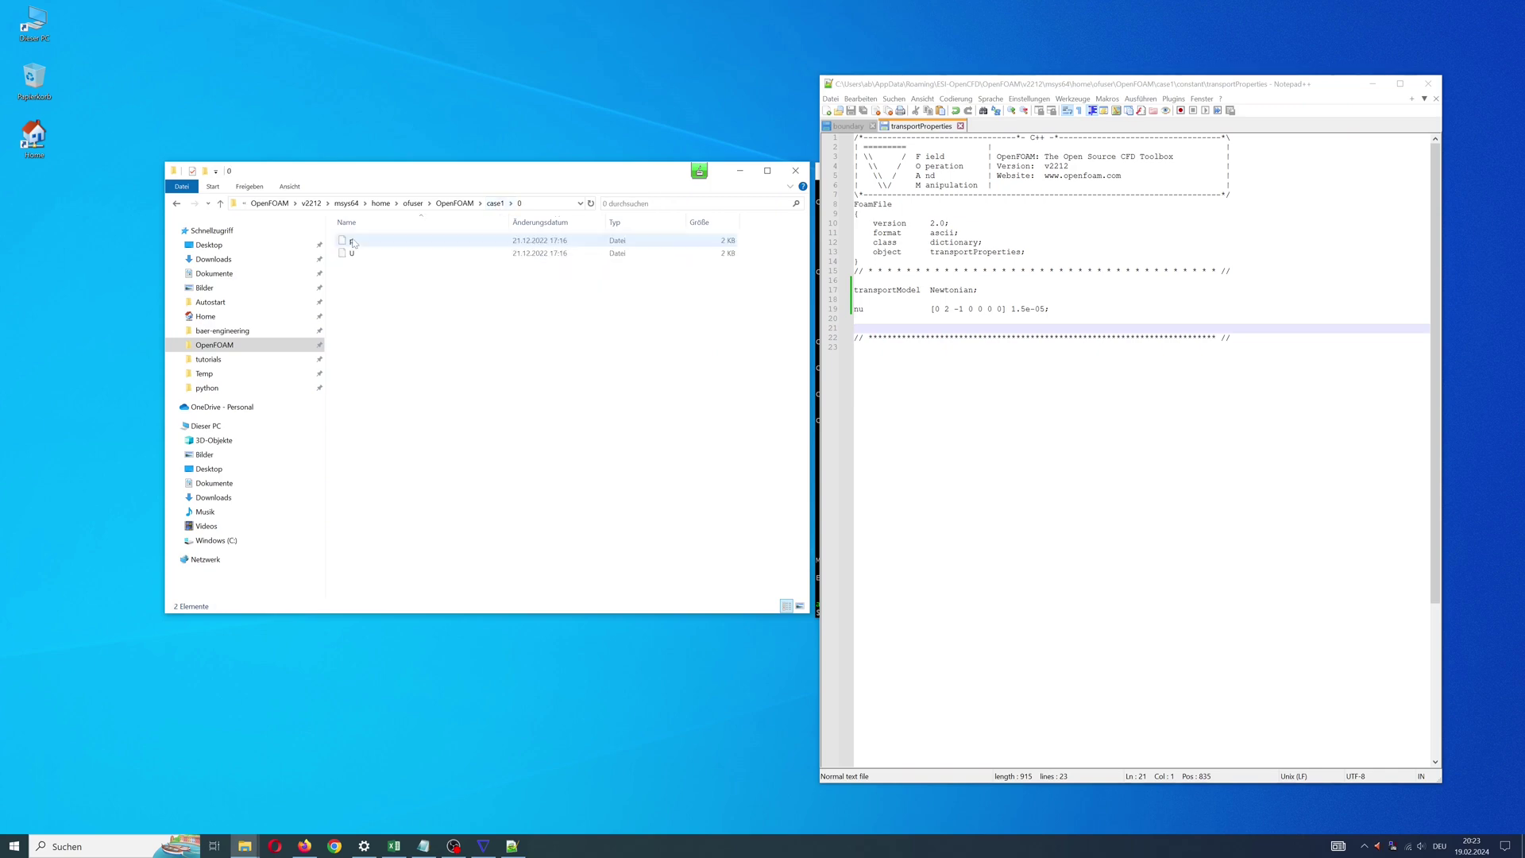
pyautogui.click(356, 256)
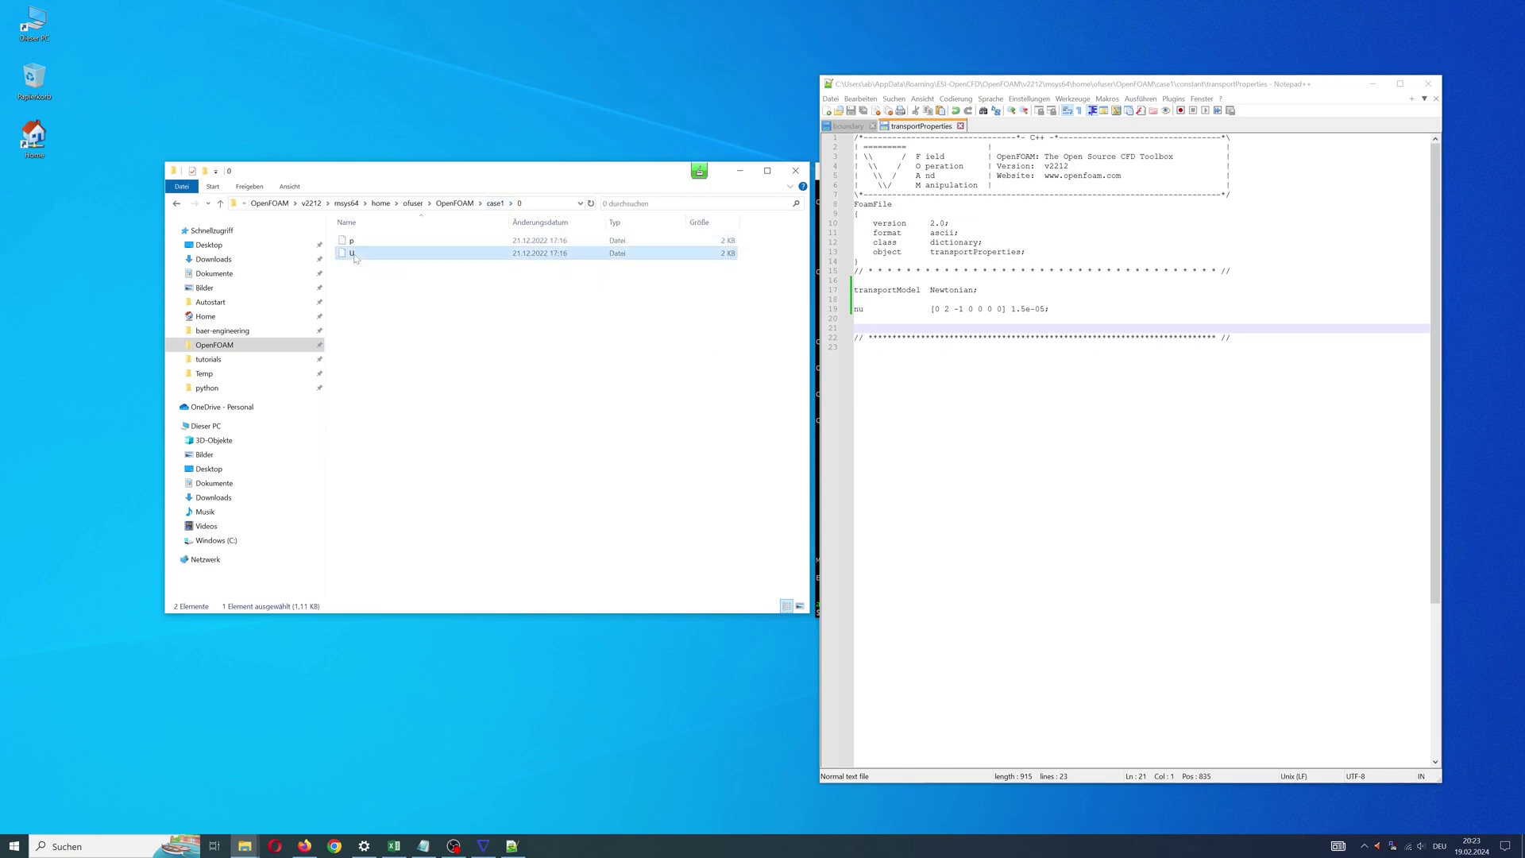
pyautogui.rightClick(356, 256)
pyautogui.click(397, 274)
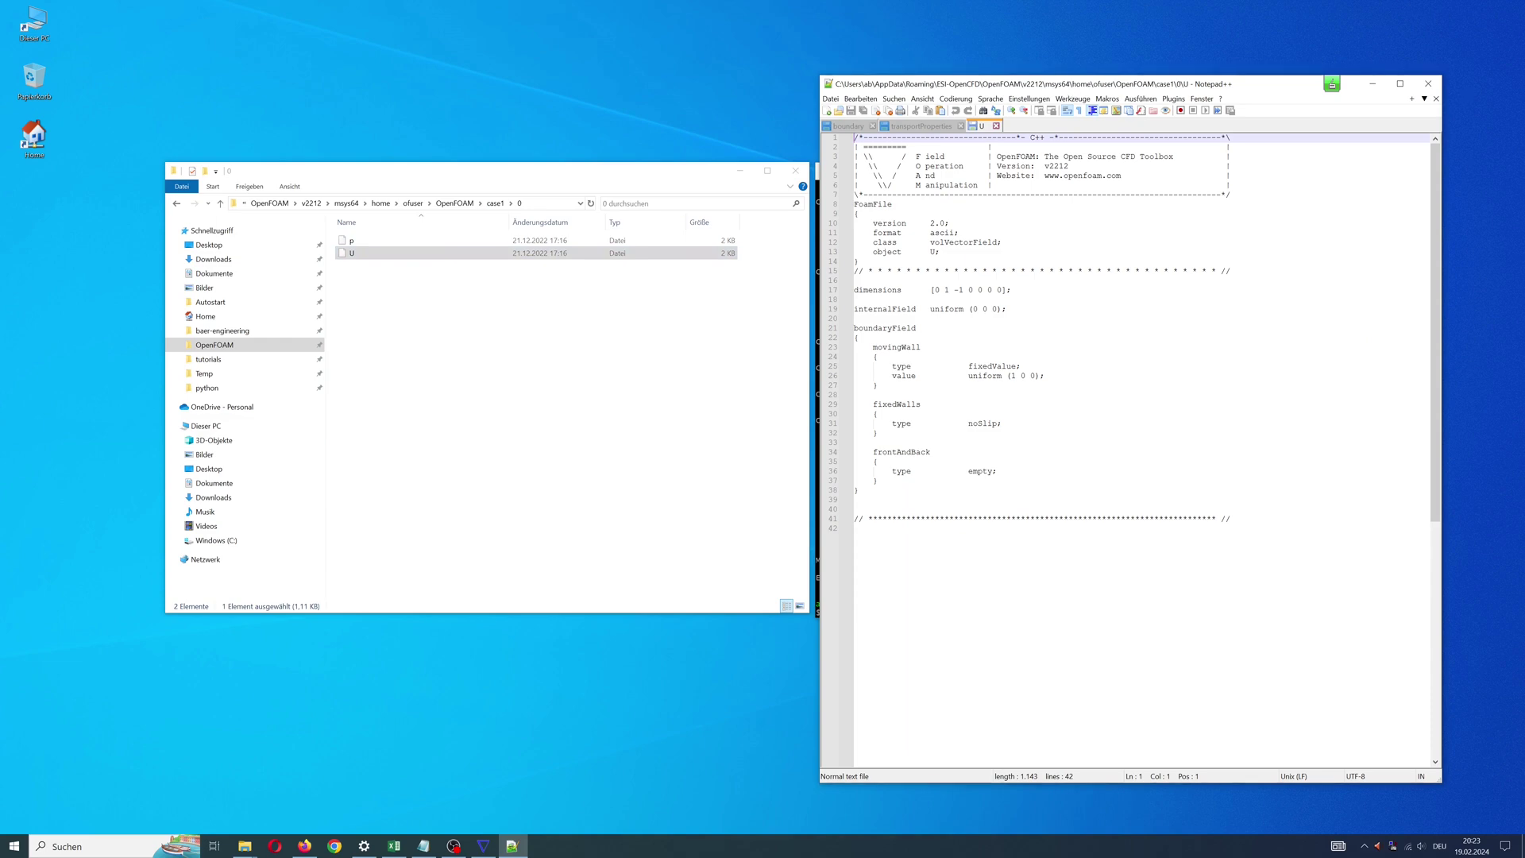
# Rename the movingWall patch in U as inlet and set its value to uniform (0.1 0.0 0.0)
pyautogui.doubleClick(908, 348)
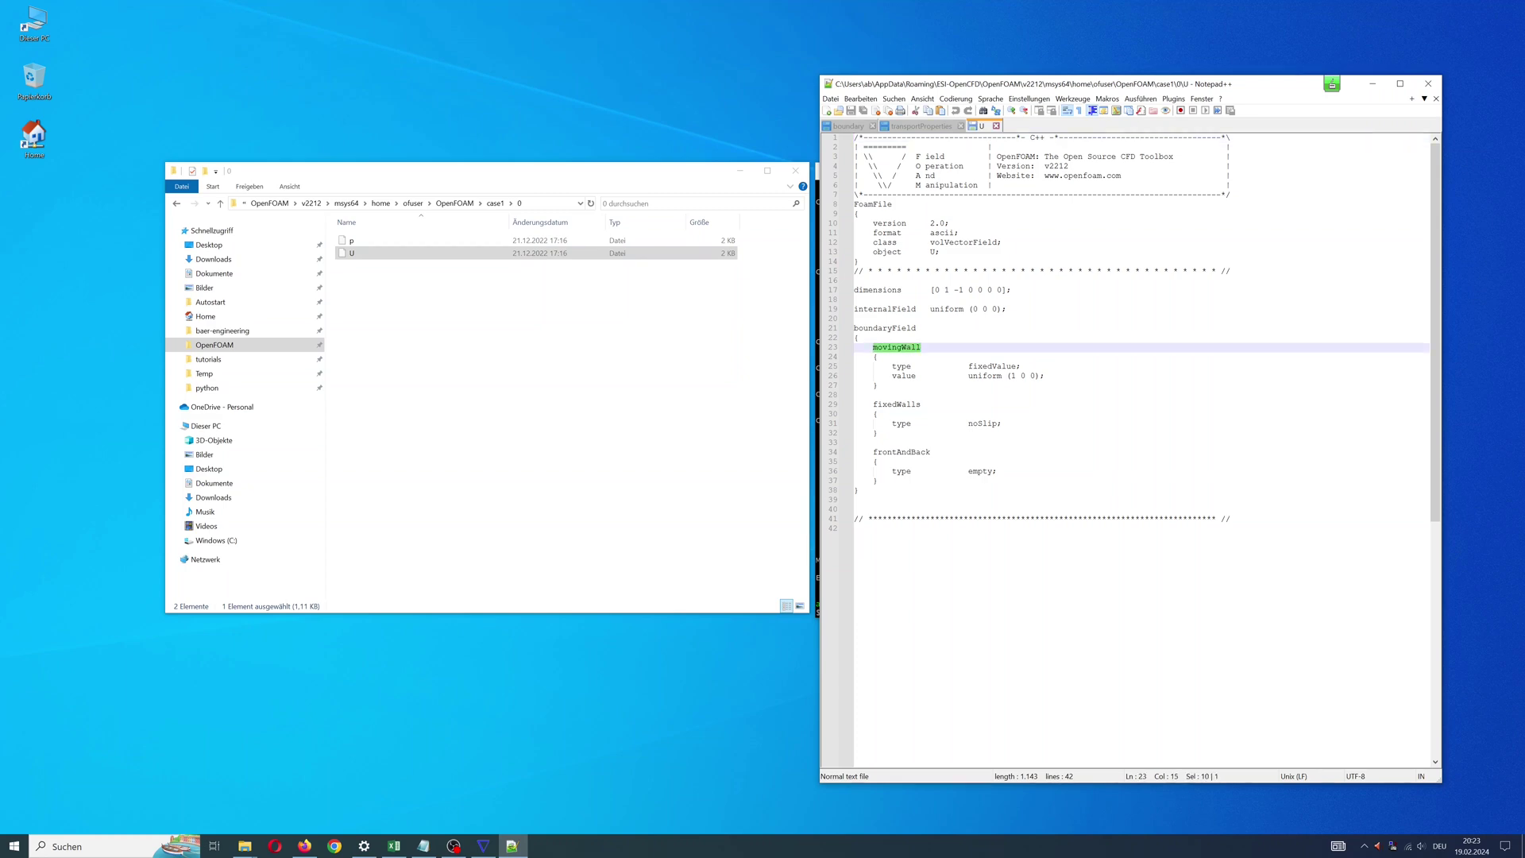
pyautogui.write('inlet')
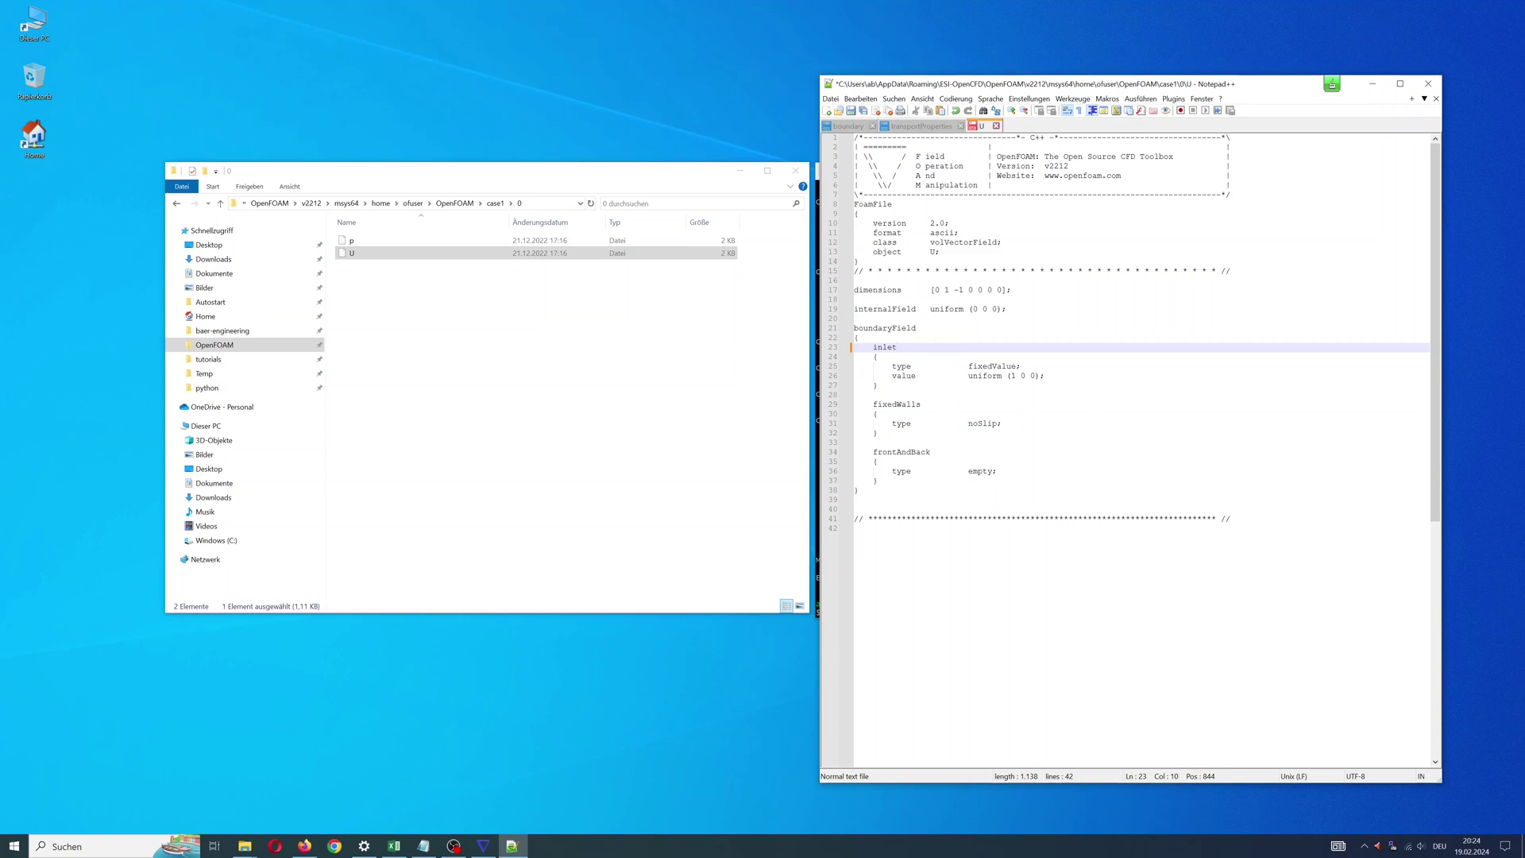
pyautogui.moveTo(1017, 377); pyautogui.dragTo(1010, 377)
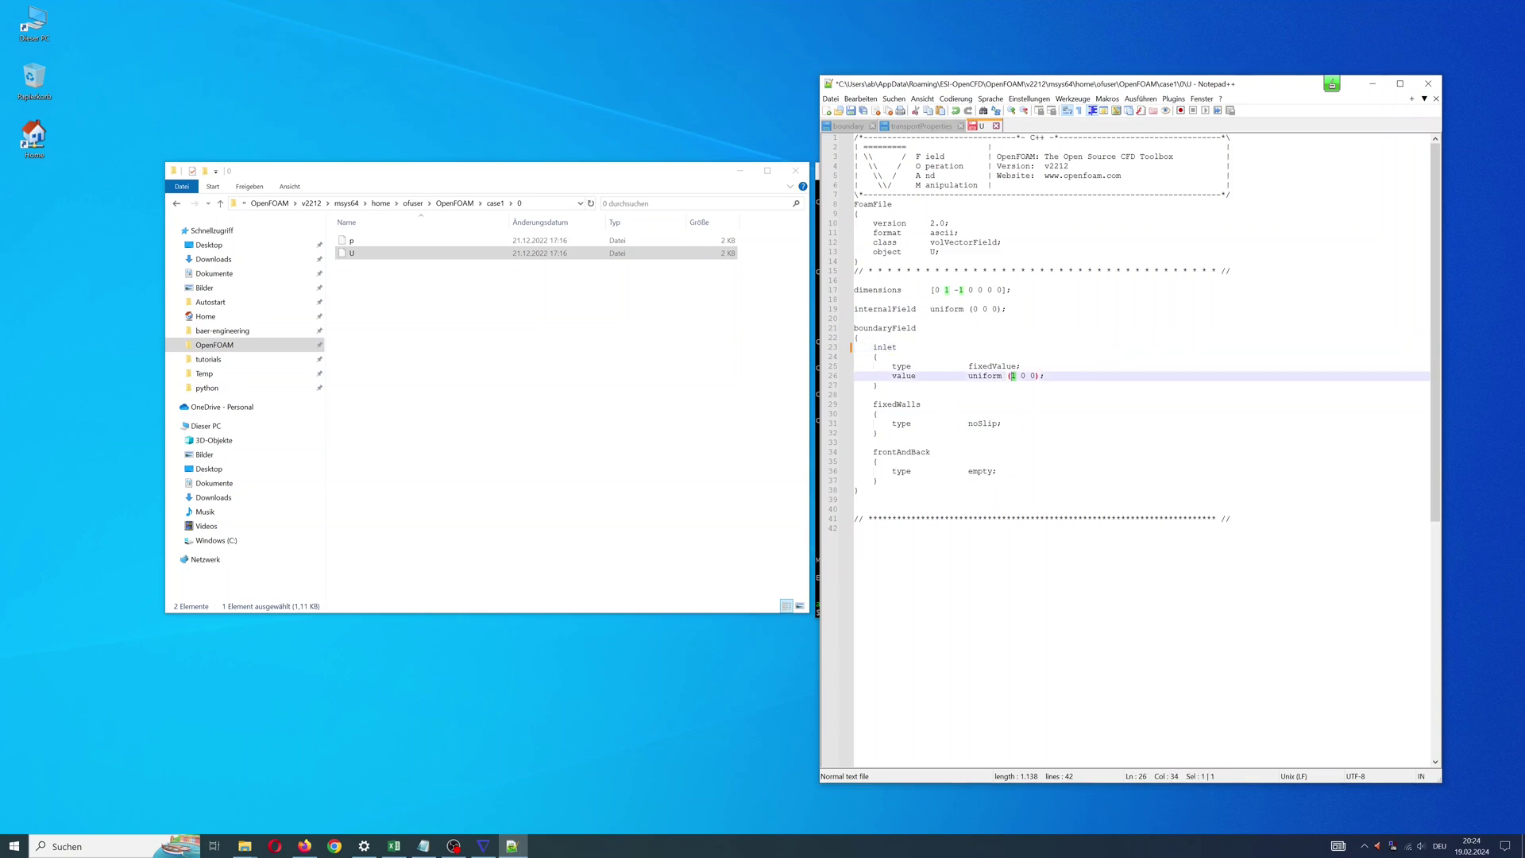
pyautogui.write('0.1 0.0 0.0')
# Rename the fixedWalls patch as outlet and copy the pressureInletOutletVelocity type from the boundaries page of the OpenFOAM v6 User Guide in Firefox
pyautogui.doubleClick(897, 405)
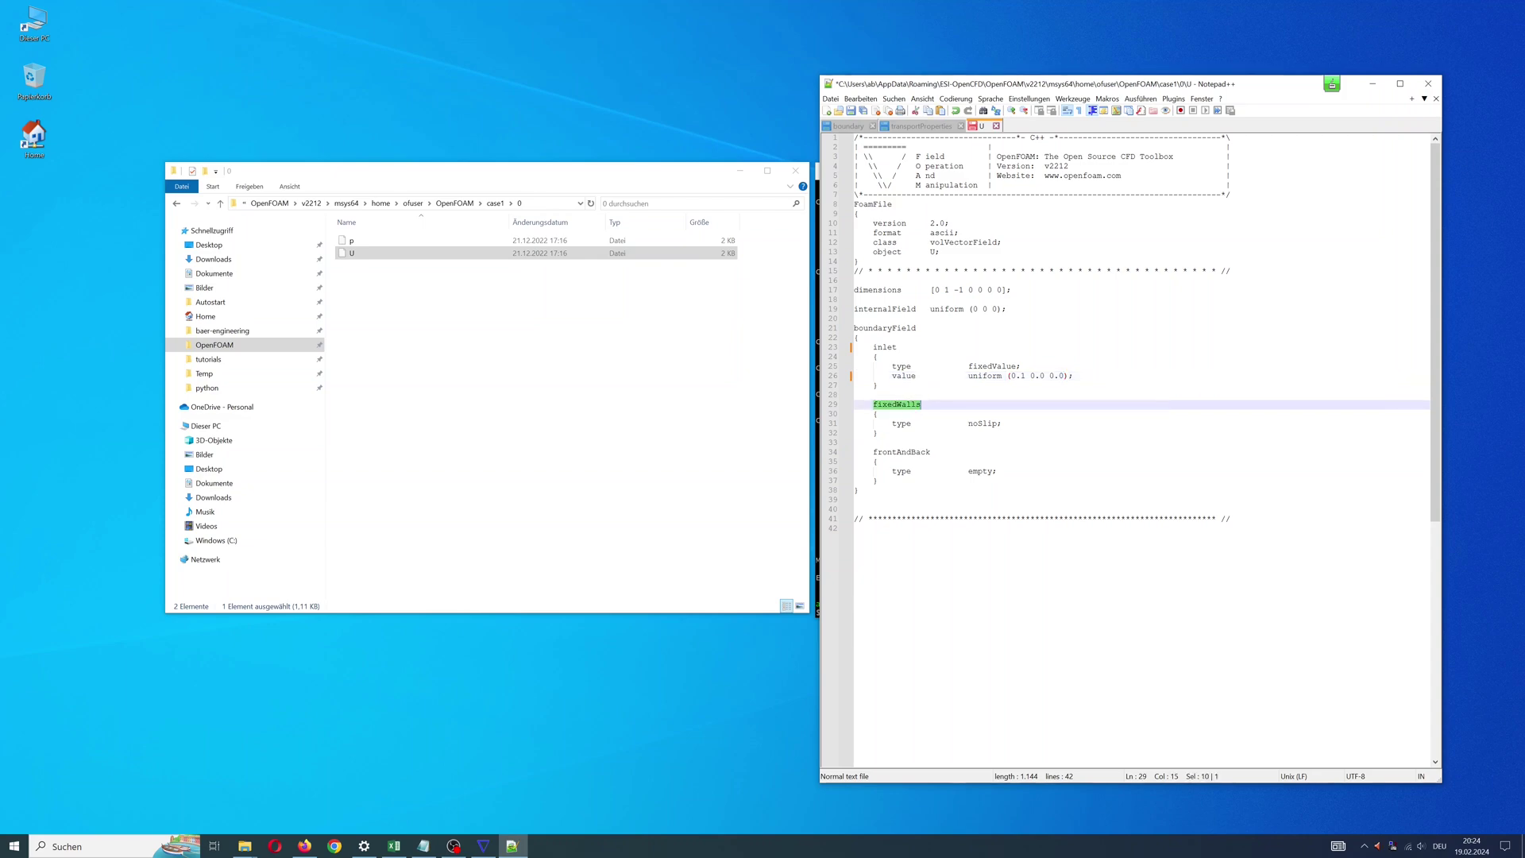
pyautogui.write('outlet')
pyautogui.click(304, 846)
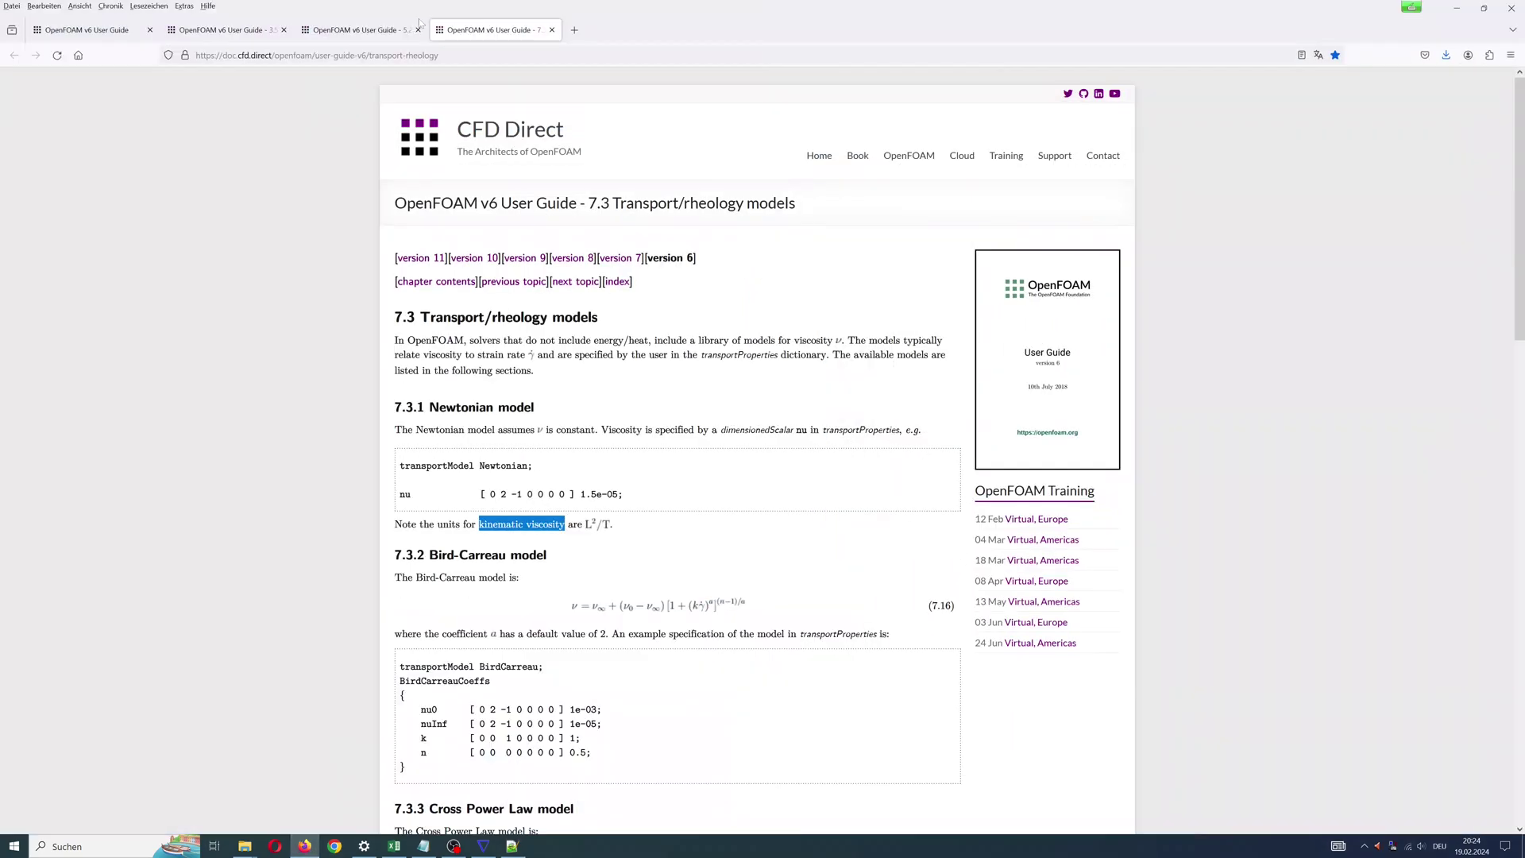
pyautogui.scroll(-10, 653, 480)
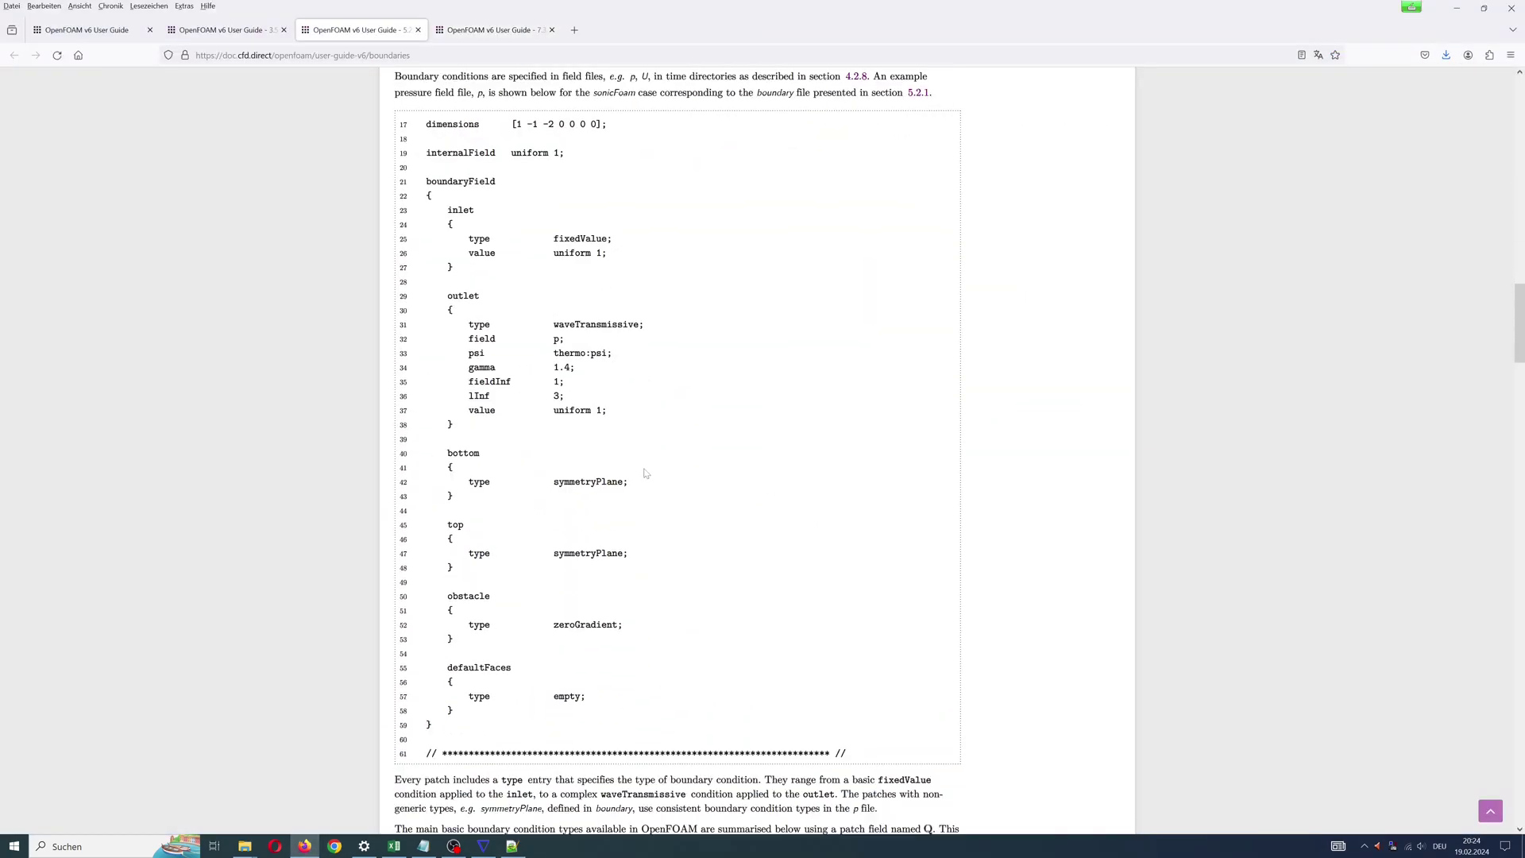
pyautogui.scroll(-15, 645, 474)
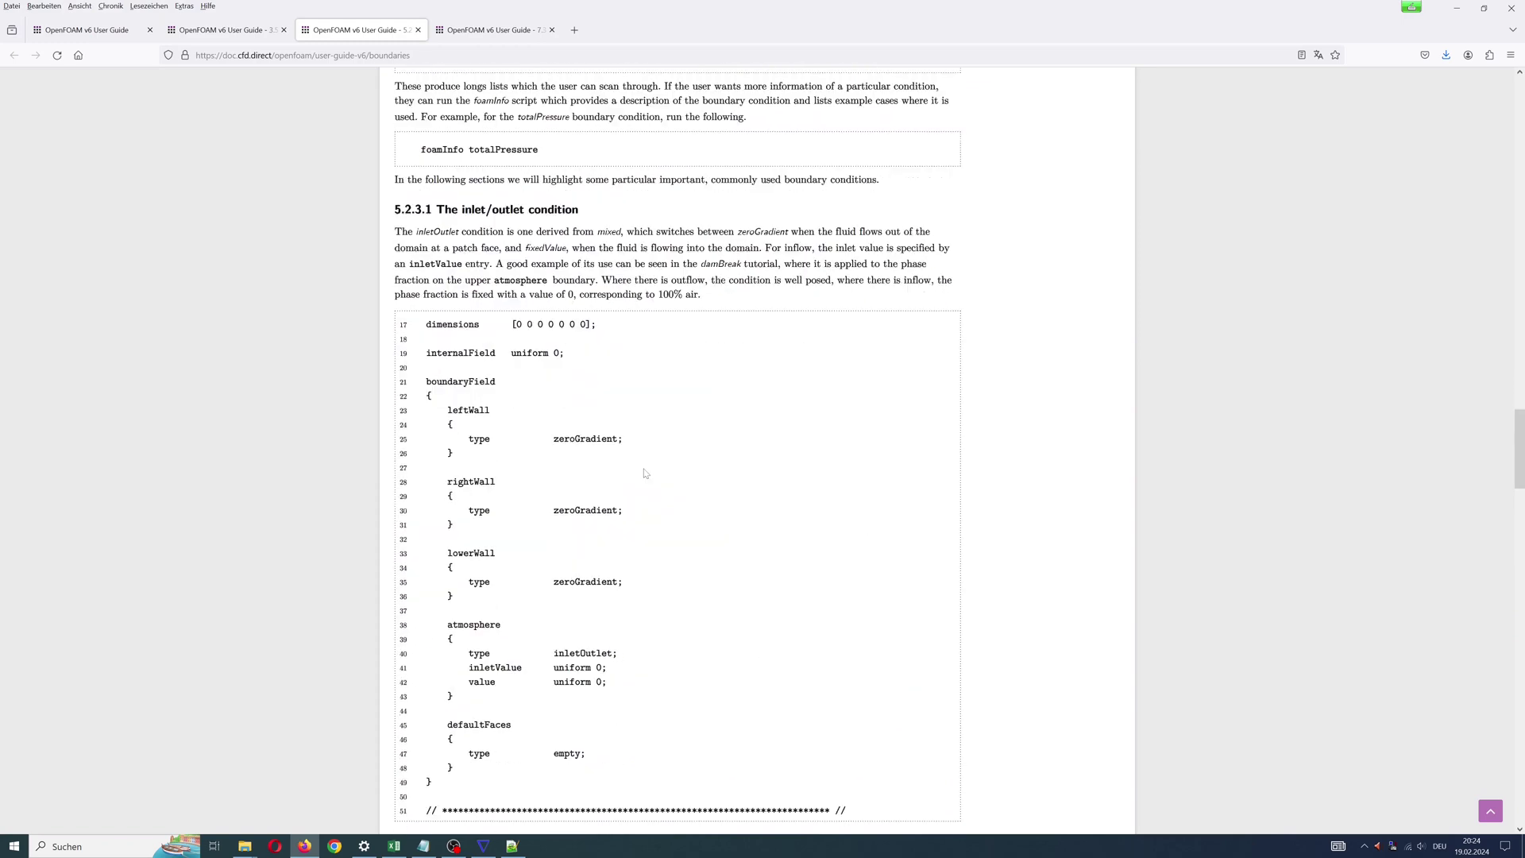
pyautogui.scroll(-3, 645, 477)
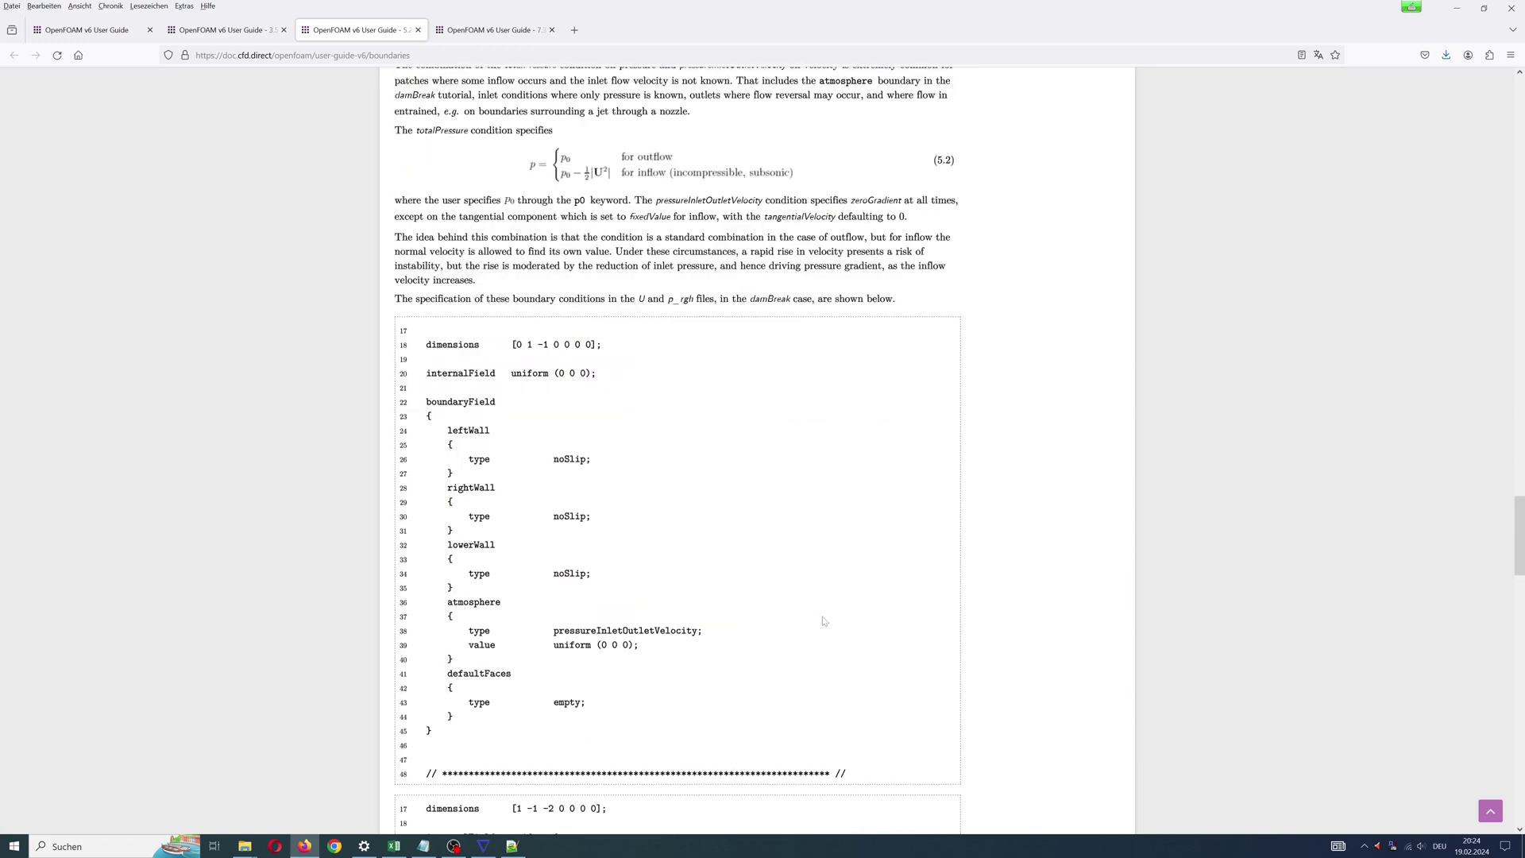
pyautogui.moveTo(553, 630); pyautogui.dragTo(797, 626)
pyautogui.hotkey('ctrl', 'c')
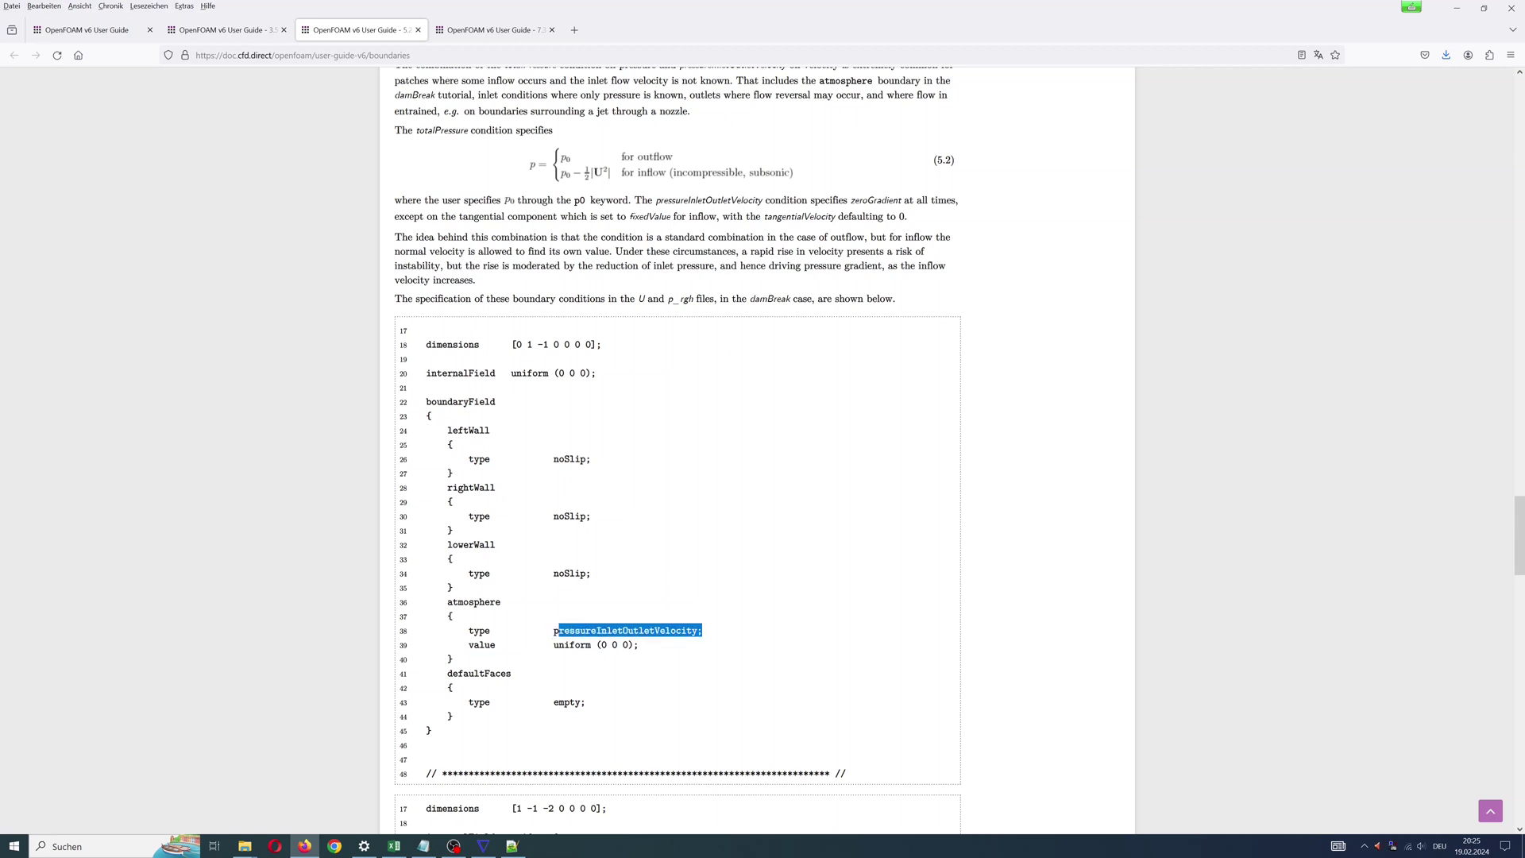
# Back in Notepad++, set the outlet type to pressureInletOutletVelocity and add a value entry of $internalField below it
pyautogui.click(512, 846)
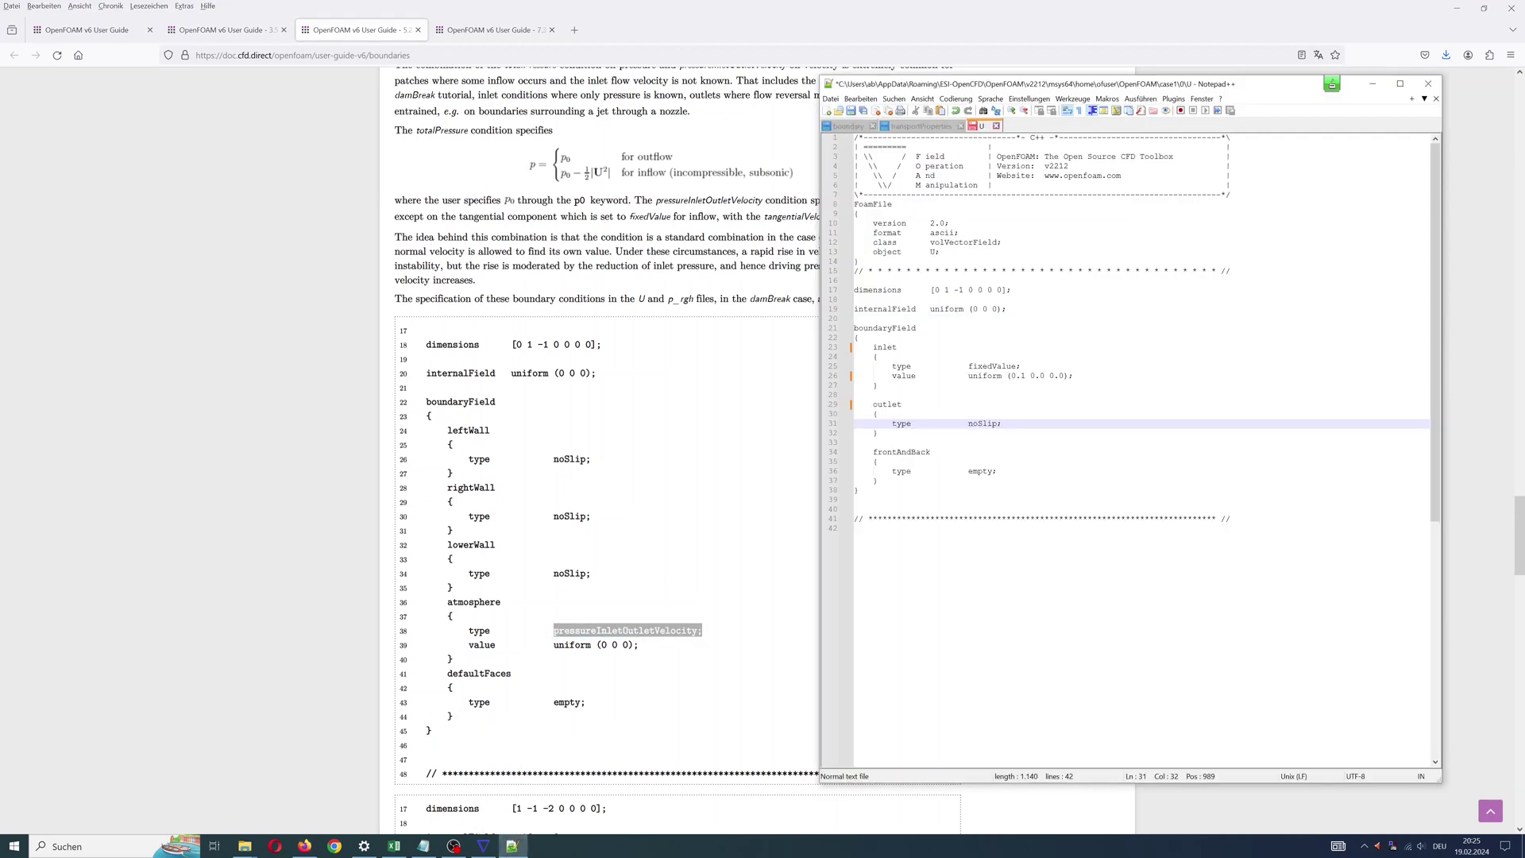
pyautogui.hotkey('ctrl', 'shift', 'Left')
pyautogui.hotkey('ctrl', 'shift', 'Left')
pyautogui.hotkey('ctrl', 'v')
pyautogui.press('Return')
pyautogui.write('value')
pyautogui.press('Escape')
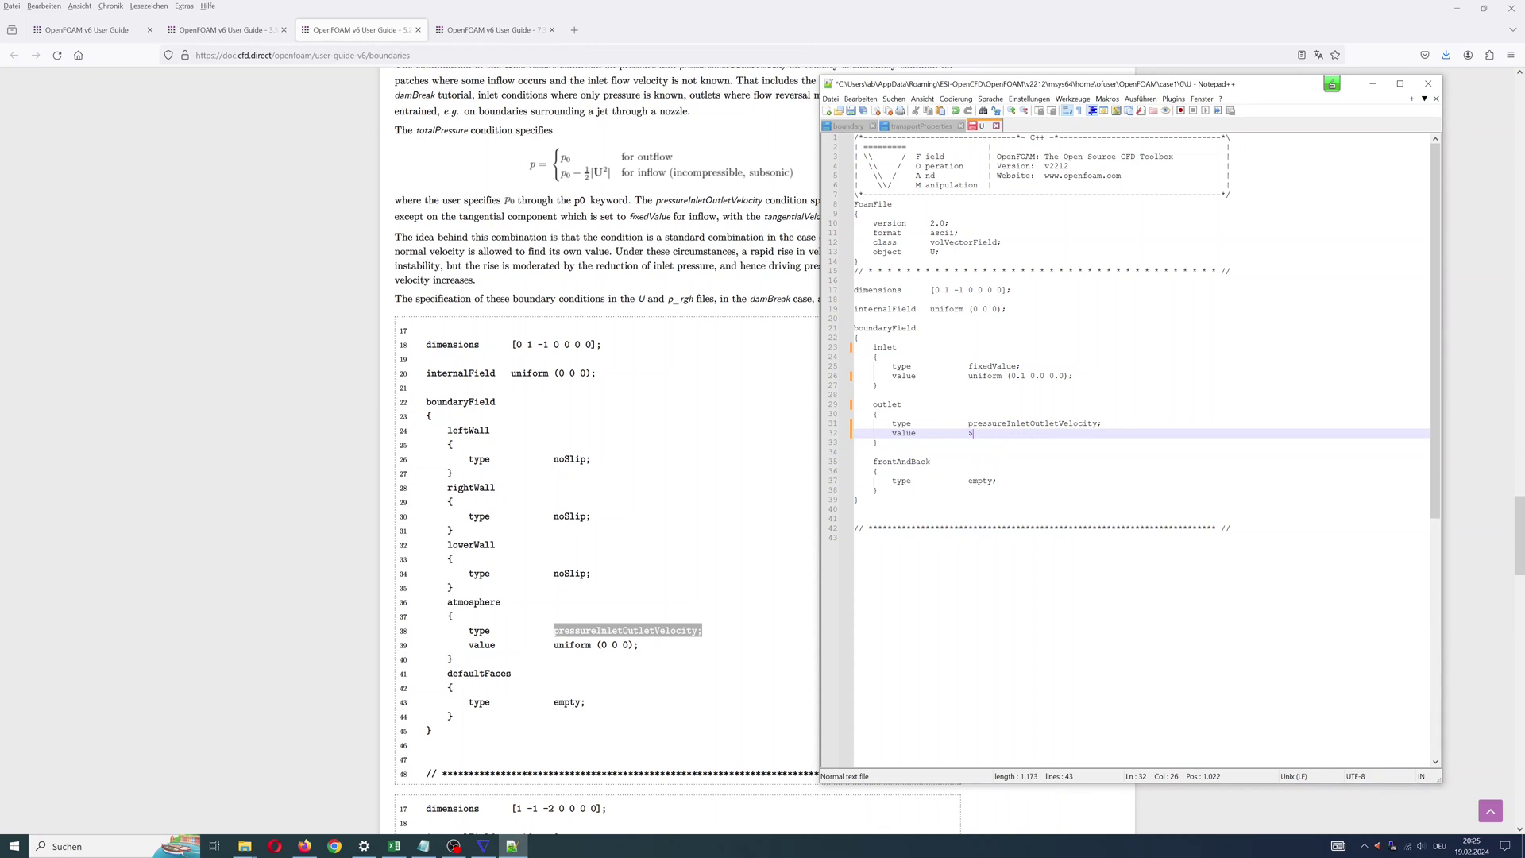
pyautogui.write('$internalField;')
# Rename the frontAndBack patch as wall, with type slip and the value entry $internalField copied from outlet
pyautogui.doubleClick(901, 462)
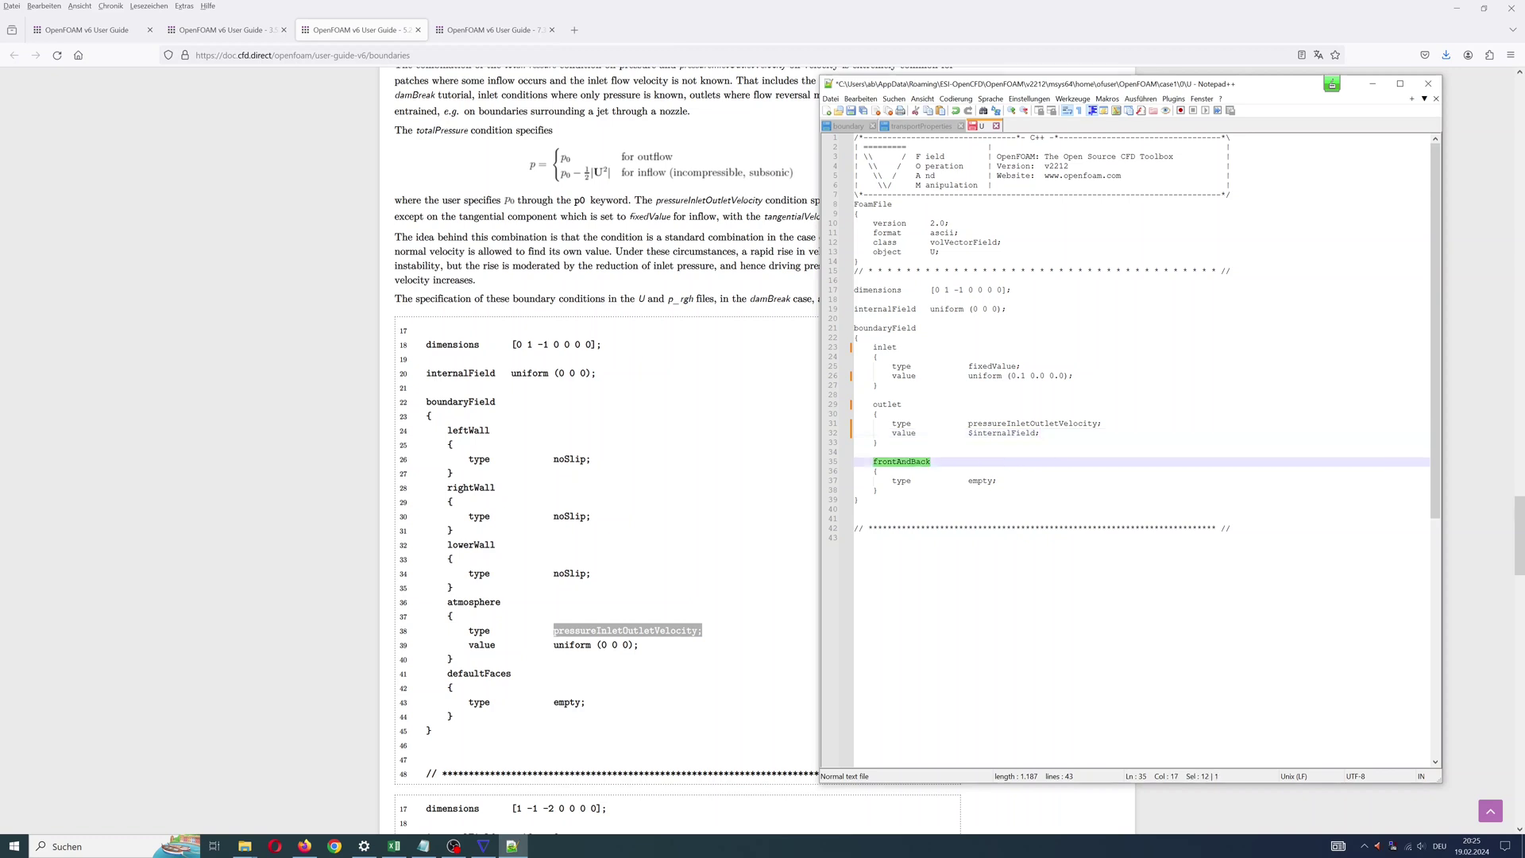
pyautogui.write('wall')
pyautogui.doubleClick(982, 481)
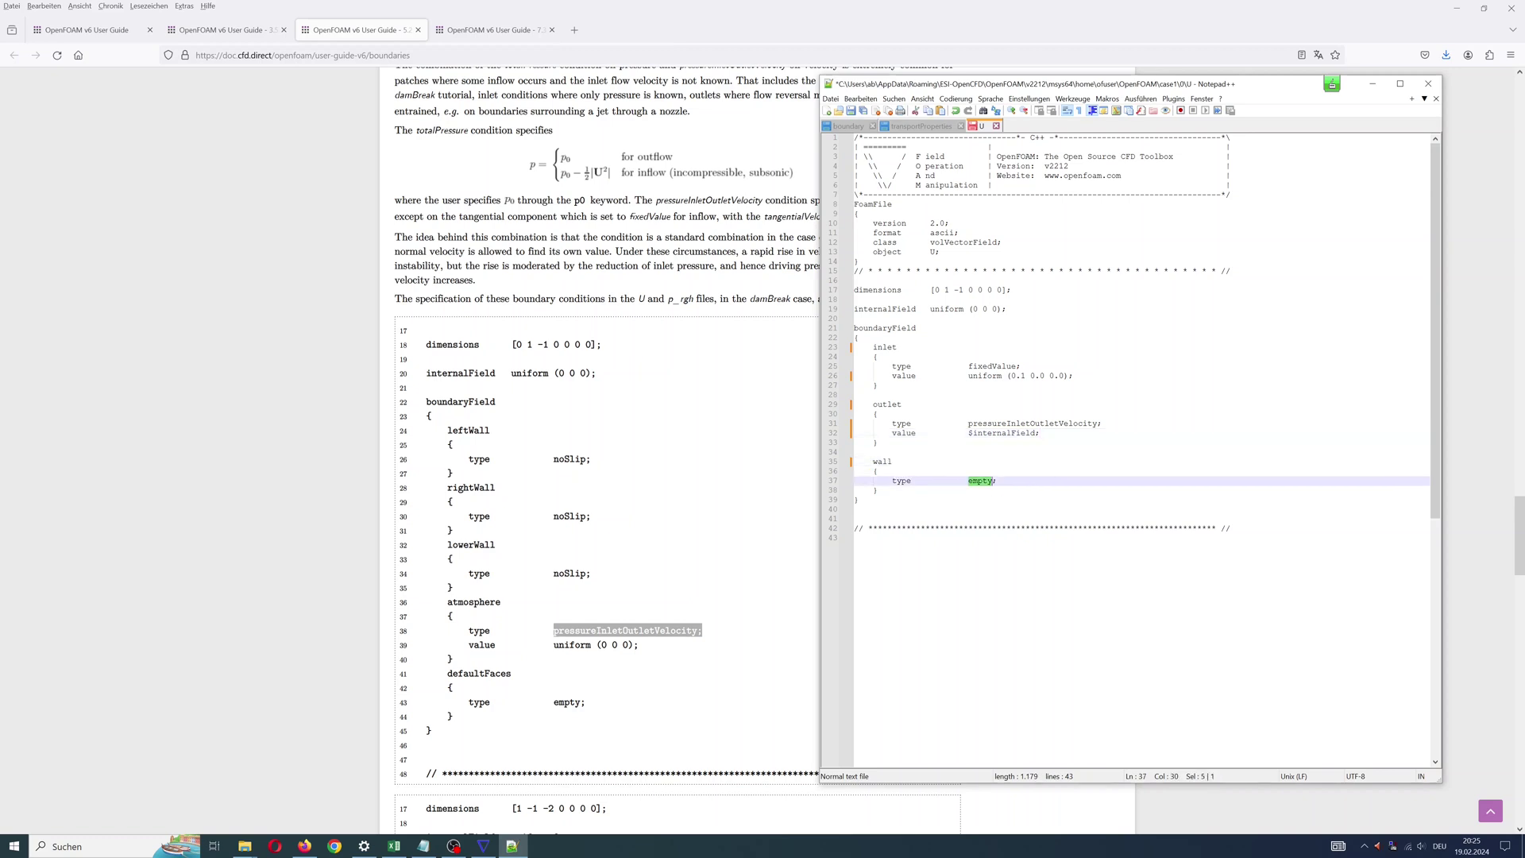
pyautogui.write('slip')
pyautogui.moveTo(1040, 433); pyautogui.dragTo(892, 433)
pyautogui.hotkey('ctrl', 'c')
pyautogui.click(994, 480)
pyautogui.press('Return')
pyautogui.hotkey('ctrl', 'v')
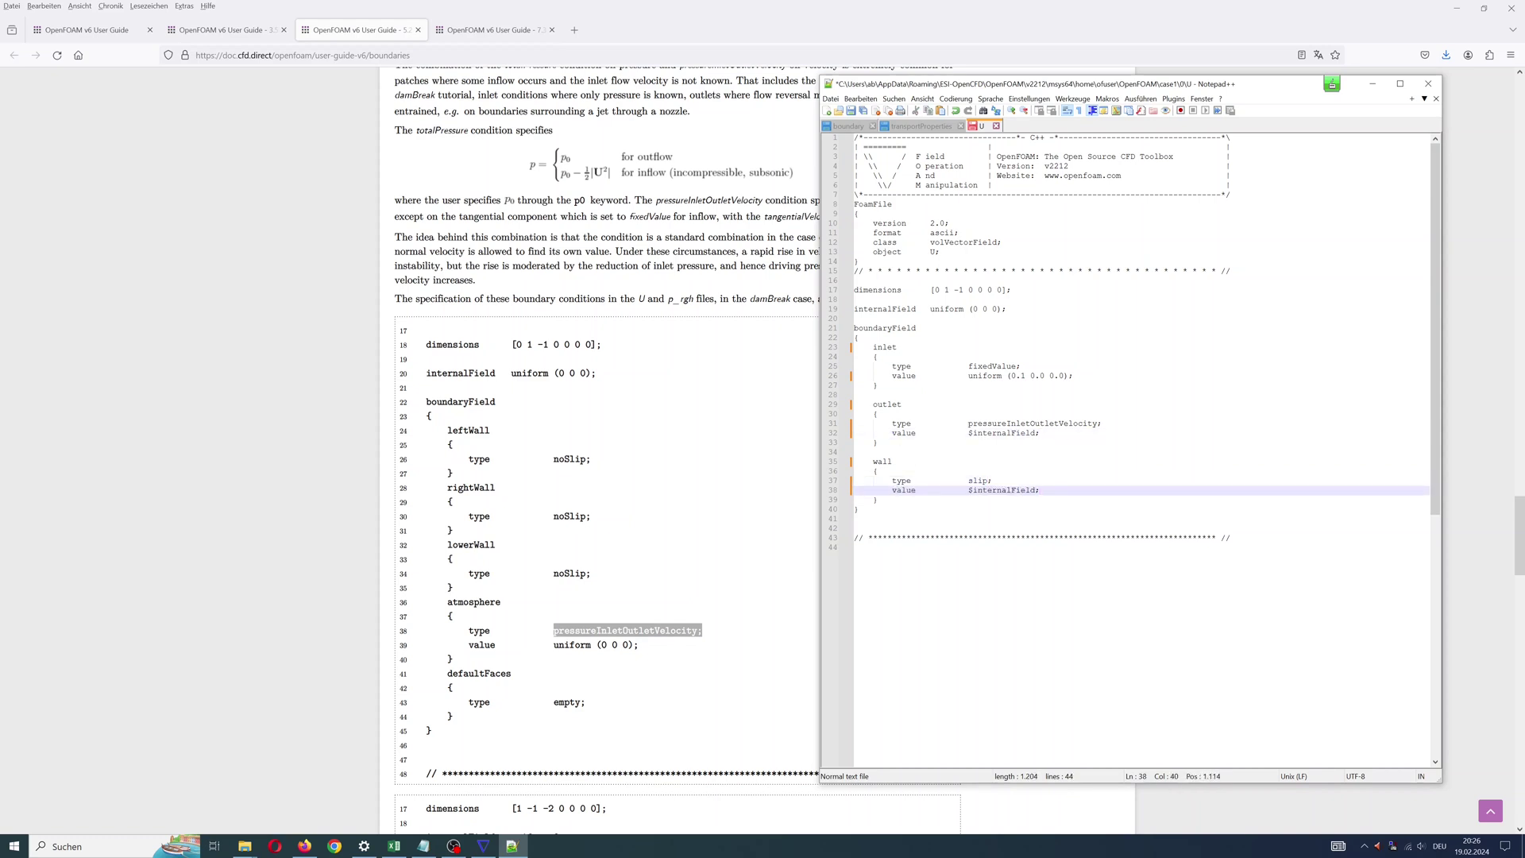
# Duplicate the complete wall block twice below itself inside boundaryField of U
pyautogui.scroll(-1, 1144, 334)
pyautogui.press('Down')
pyautogui.hotkey('shift', 'Up')
pyautogui.hotkey('shift', 'Up')
pyautogui.hotkey('shift', 'Up')
pyautogui.hotkey('shift', 'Up')
pyautogui.hotkey('shift', 'Up')
pyautogui.hotkey('shift', 'Up')
pyautogui.hotkey('ctrl', 'c')
pyautogui.press('Right')
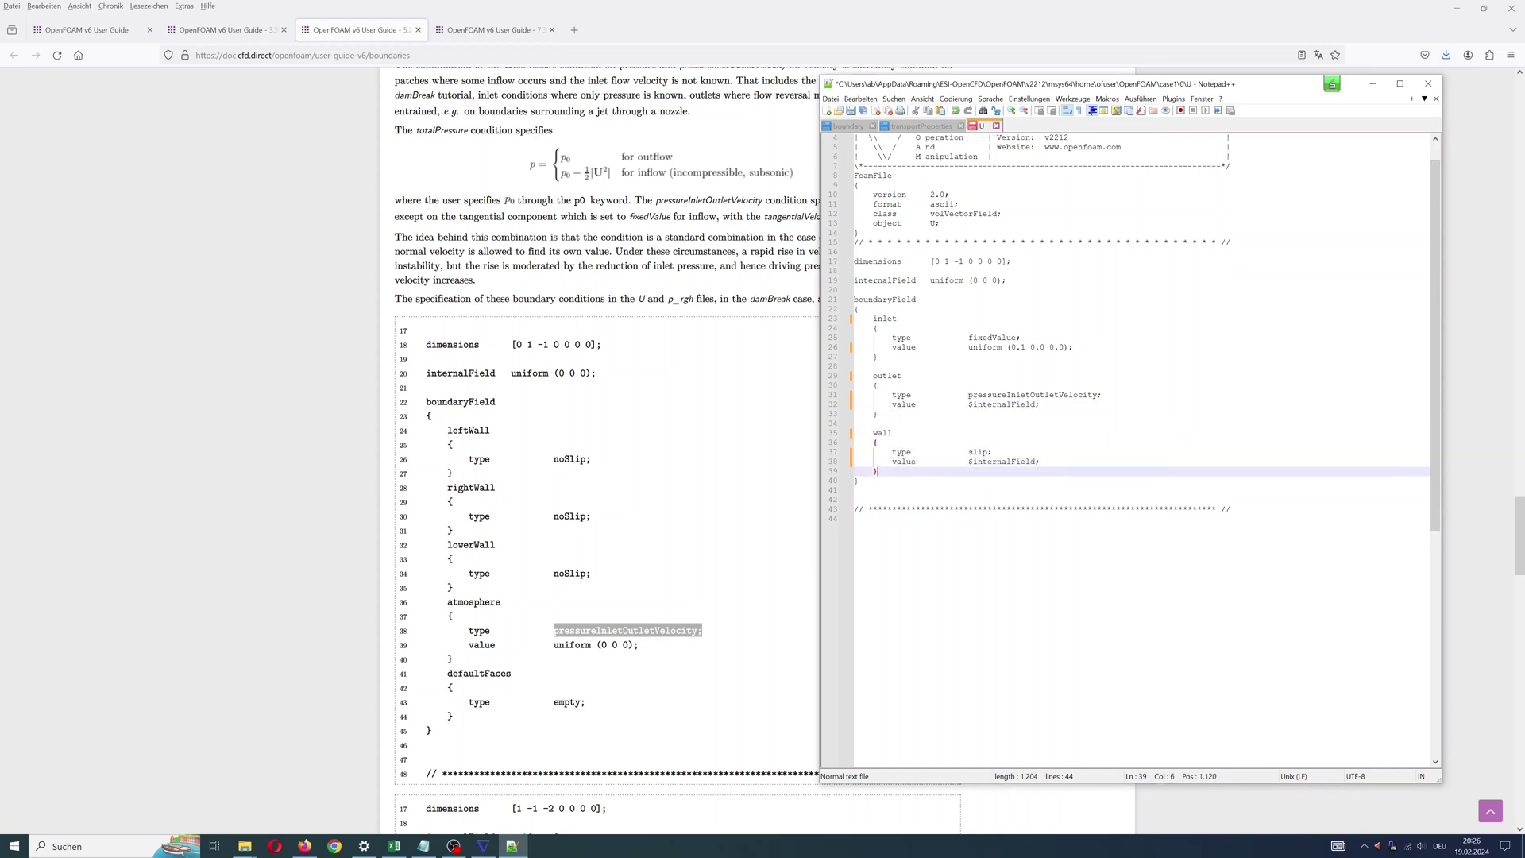
pyautogui.hotkey('ctrl', 'v')
pyautogui.hotkey('ctrl', 'v')
# Rename the first copied wall block as airfoil and change its type to noSlip
pyautogui.doubleClick(882, 490)
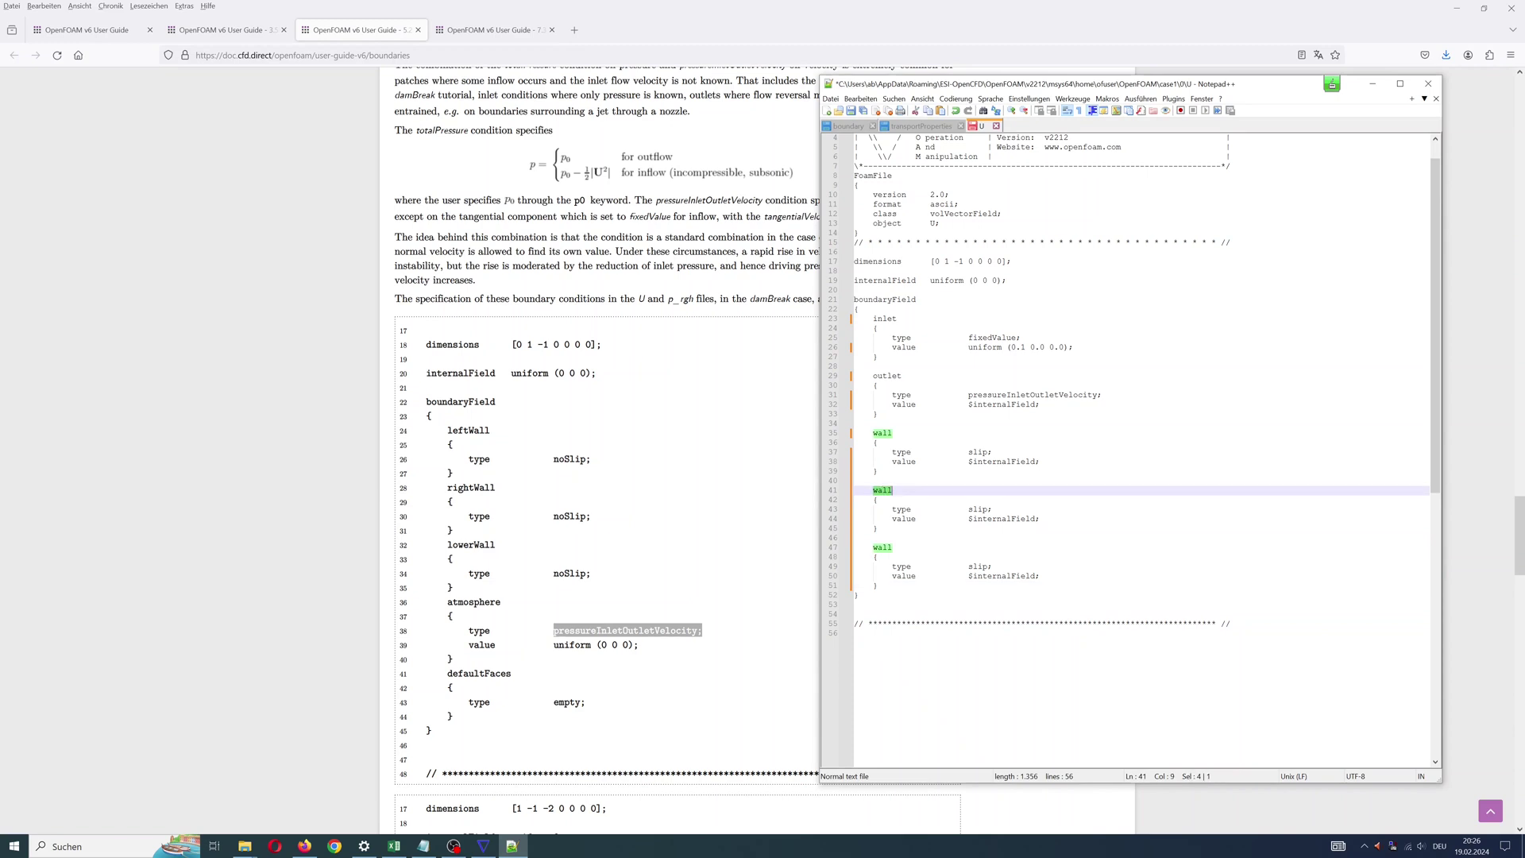
pyautogui.write('airfoil')
pyautogui.click(964, 509)
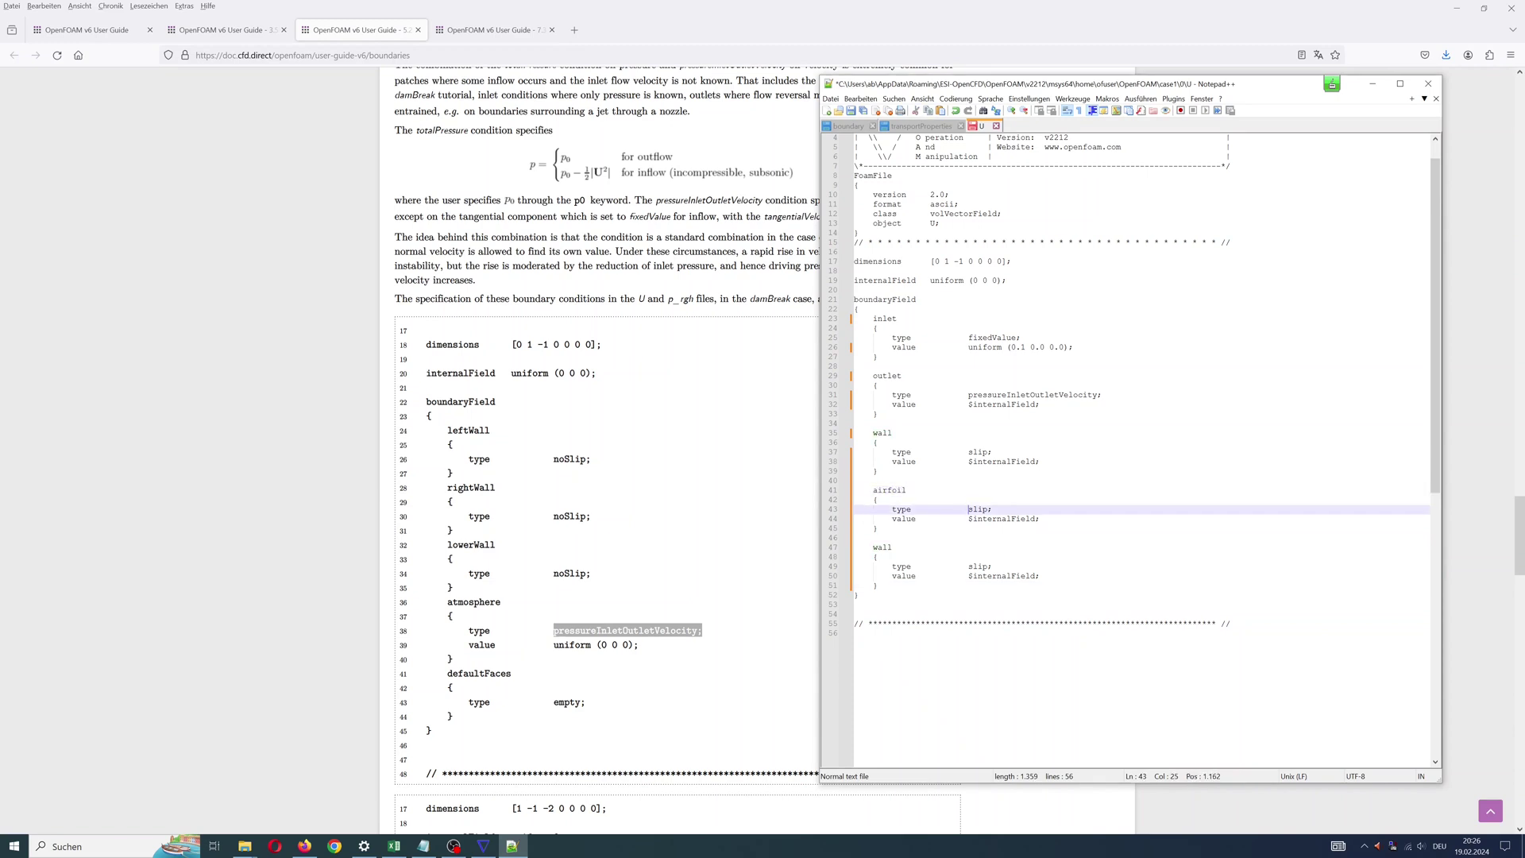
pyautogui.write('no')
pyautogui.press('Delete')
pyautogui.write('S')
pyautogui.scroll(-1, 1144, 445)
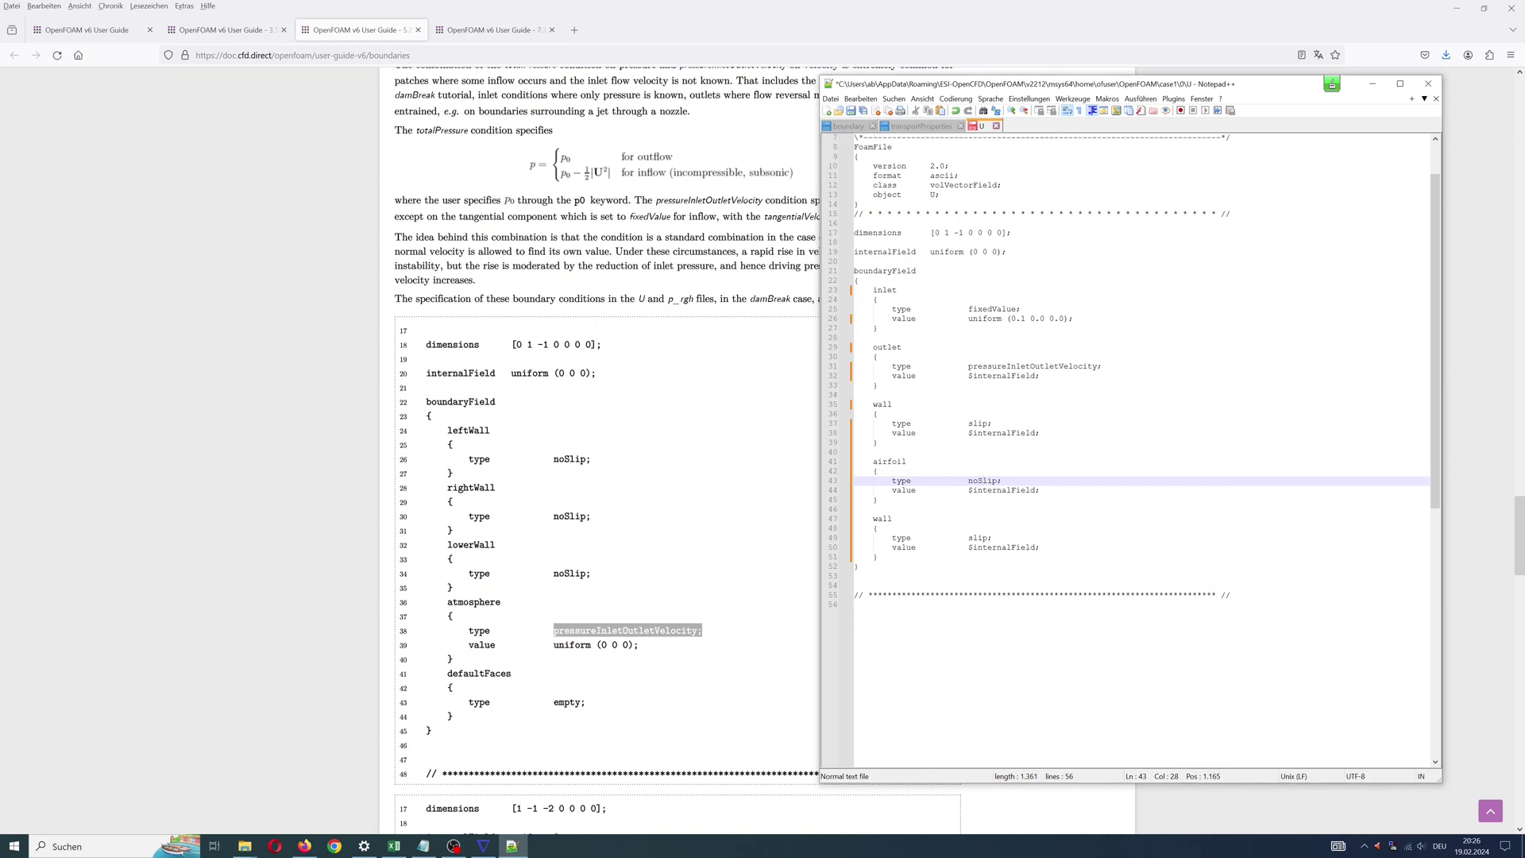
# Rename the last wall block as empty-wall, set its type to empty without a value line, and save U
pyautogui.doubleClick(882, 519)
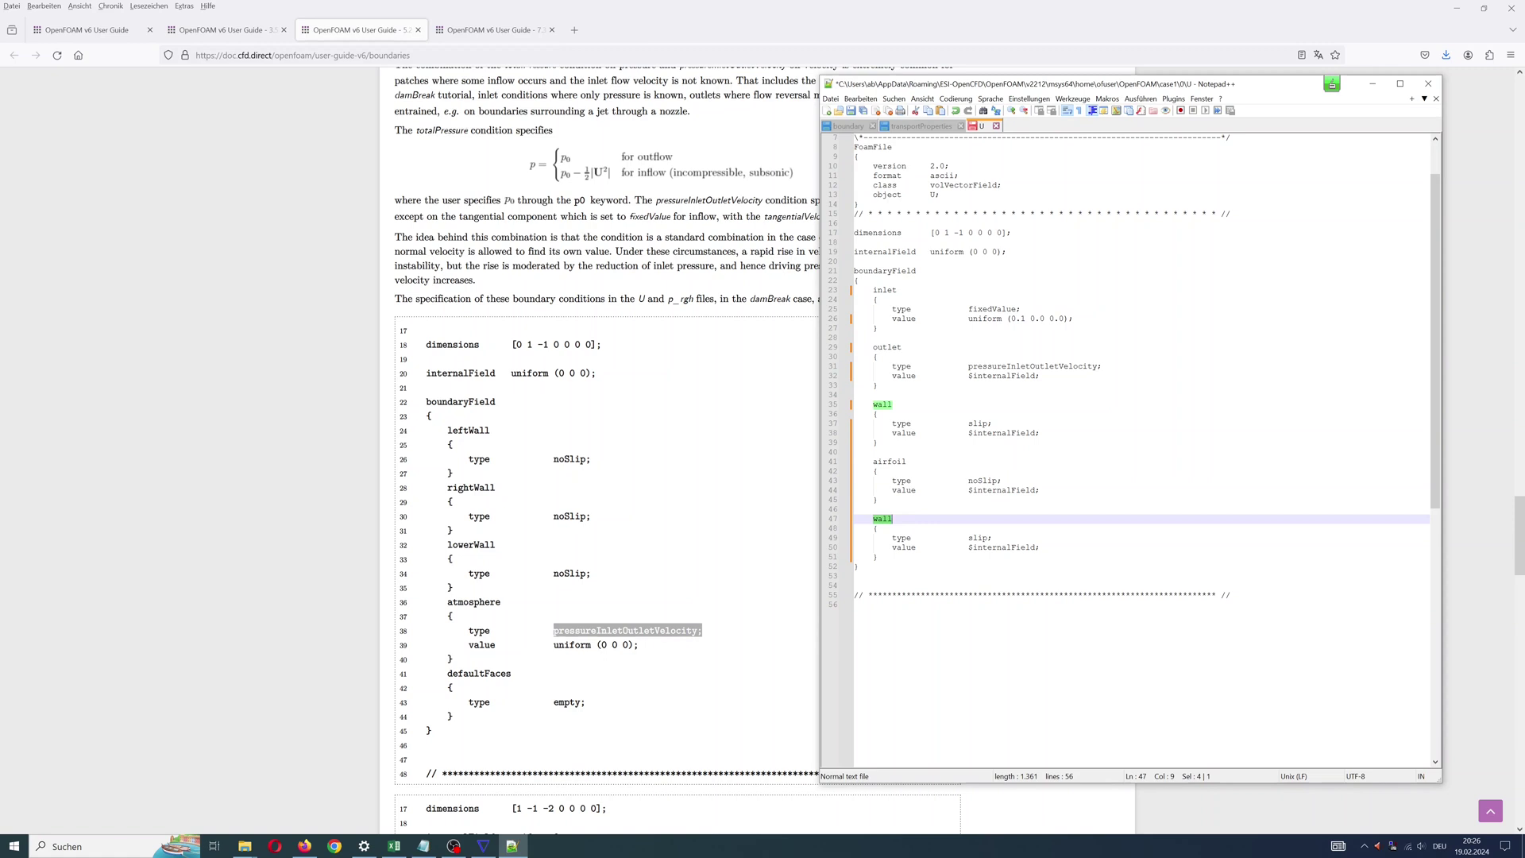
pyautogui.write('empty-wall')
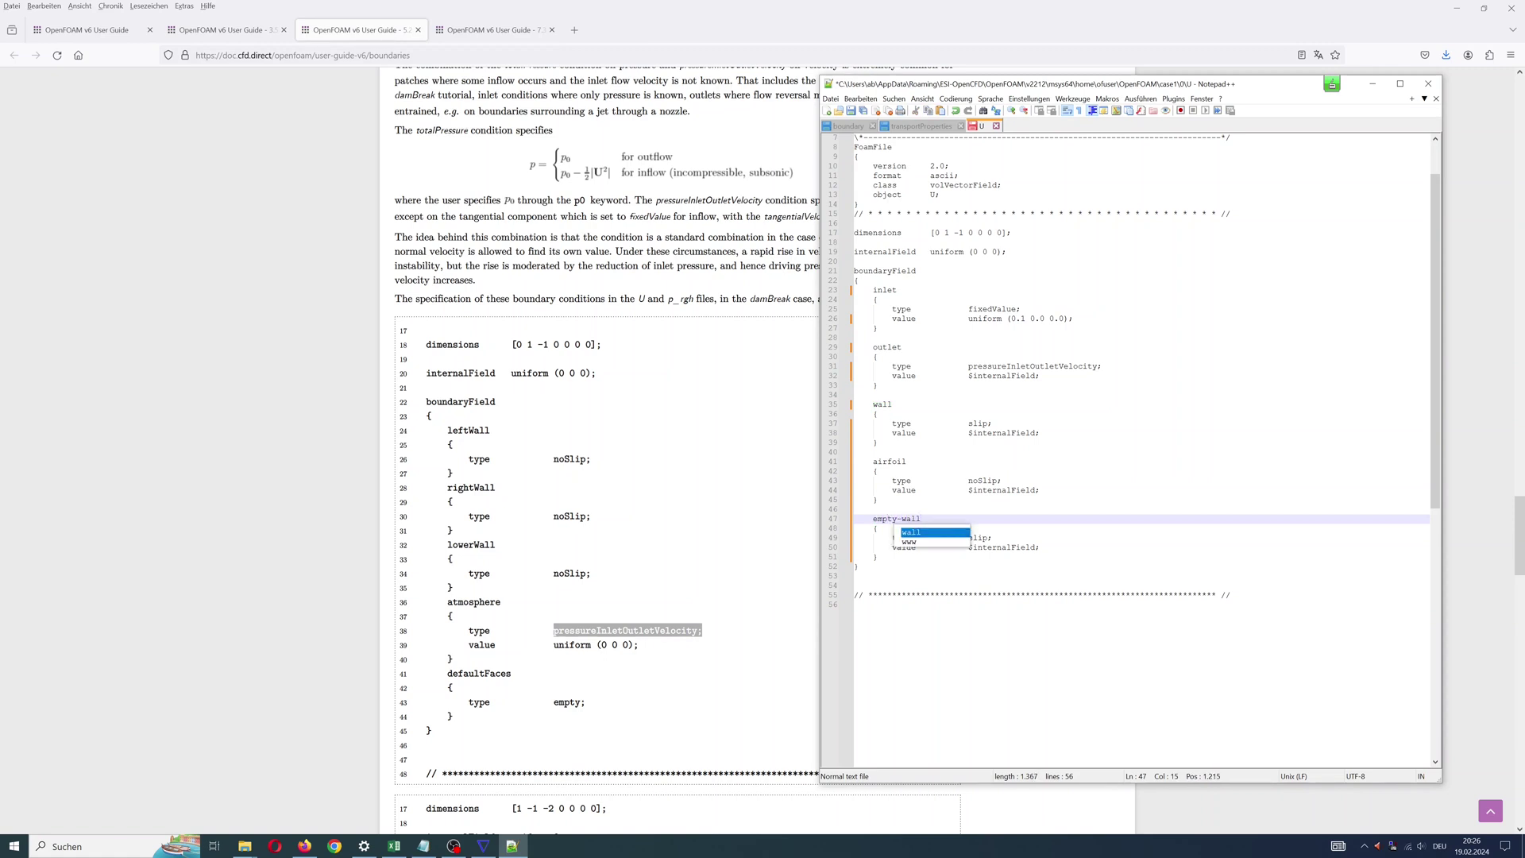
pyautogui.click(878, 528)
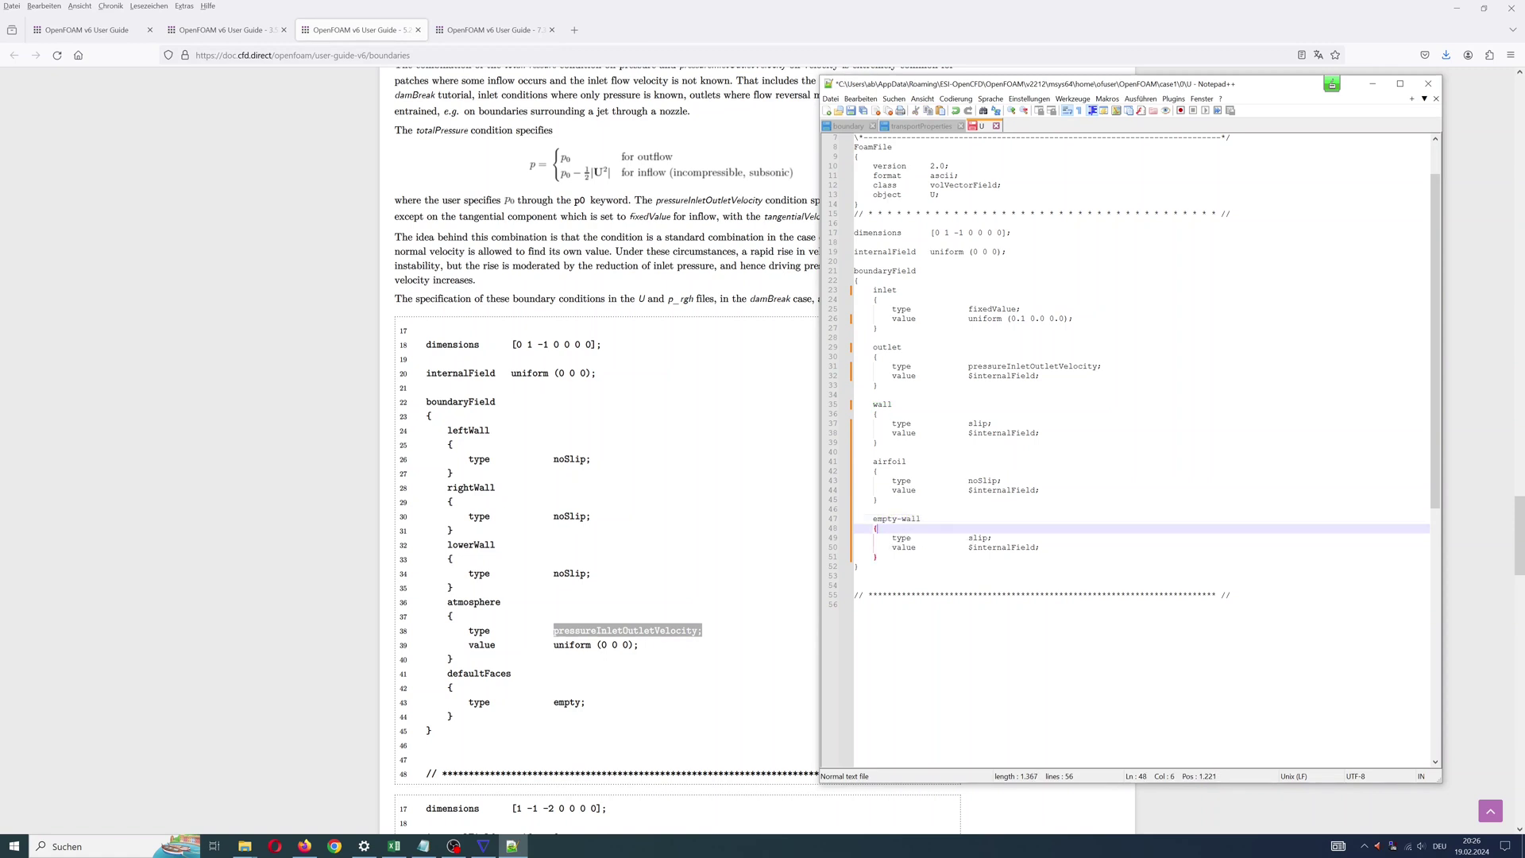
pyautogui.doubleClick(978, 538)
pyautogui.write('empty')
pyautogui.click(1040, 548)
pyautogui.moveTo(1040, 548); pyautogui.dragTo(854, 547)
pyautogui.press('BackSpace')
pyautogui.press('BackSpace')
pyautogui.scroll(1, 1033, 540)
# Minimize Firefox and open the p file from case1's 0 folder in Notepad++
pyautogui.click(1372, 83)
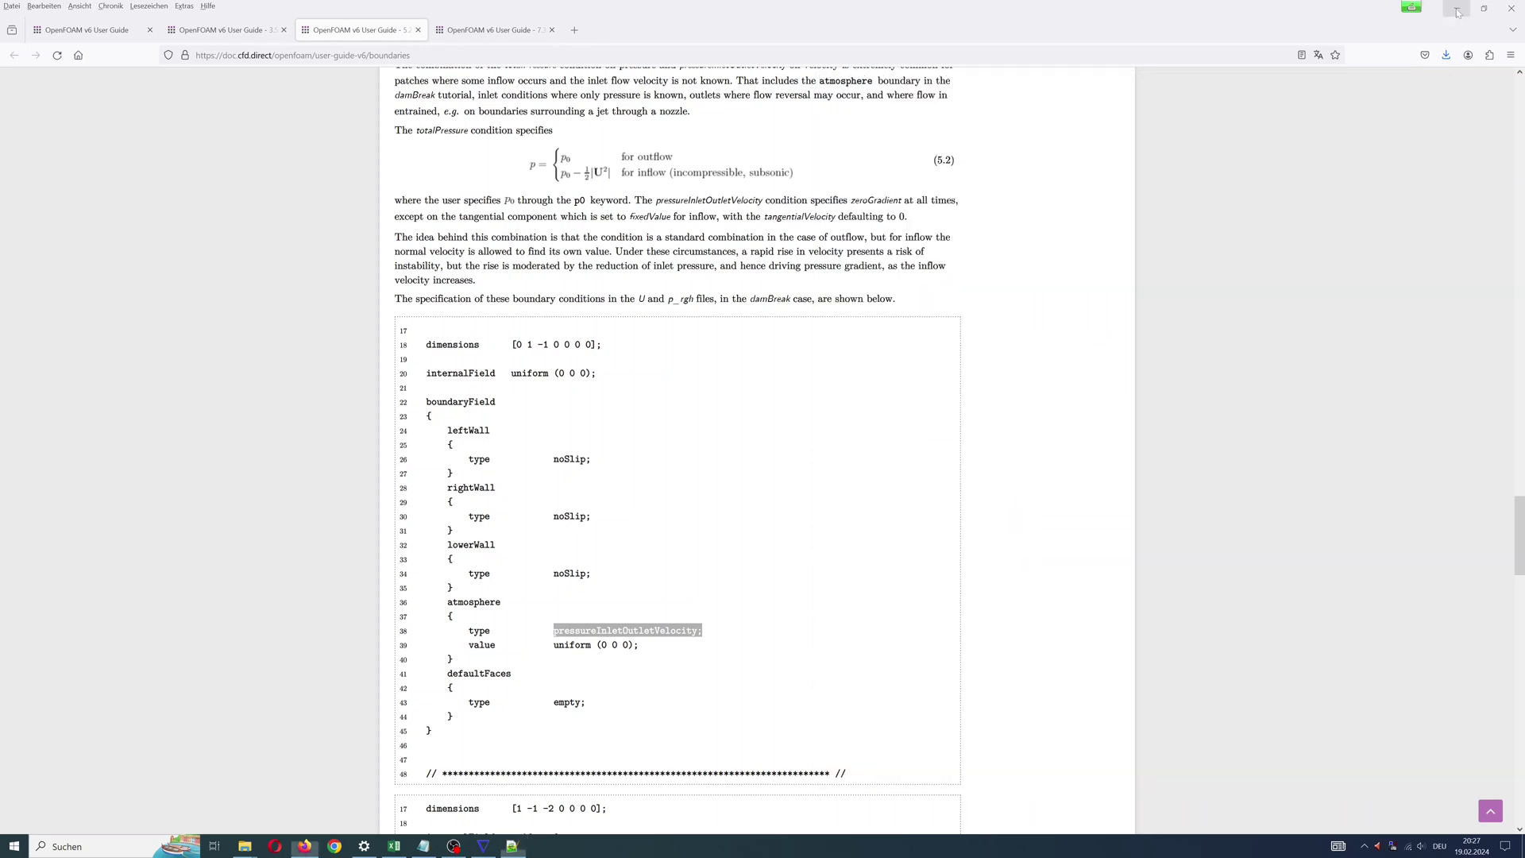
pyautogui.click(1458, 12)
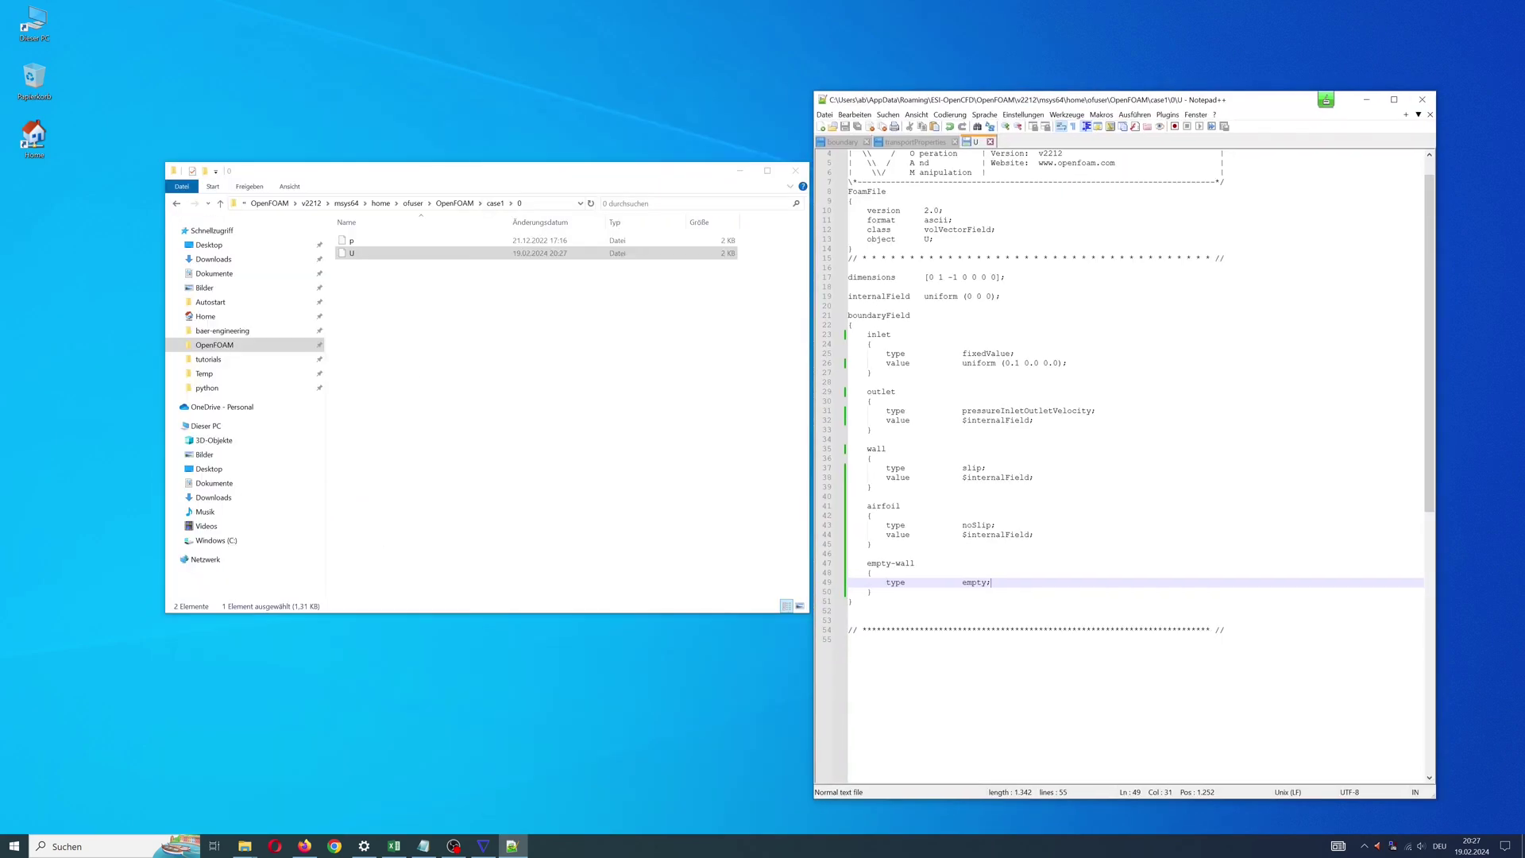
pyautogui.rightClick(354, 240)
pyautogui.click(397, 263)
pyautogui.click(394, 846)
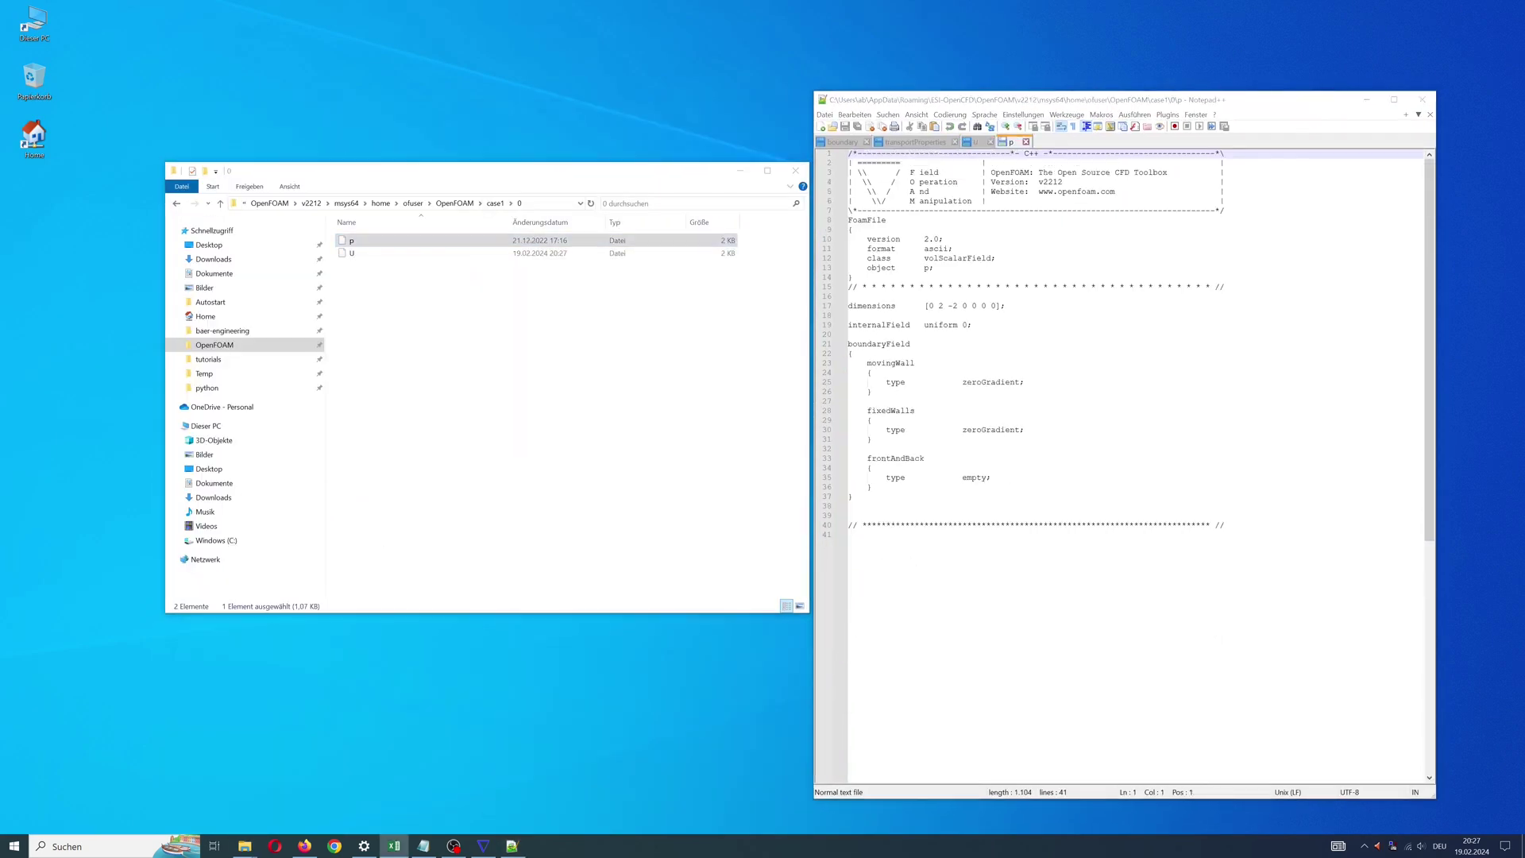
# Set internalField in p to uniform 1 and rename the movingWall patch as inlet
pyautogui.doubleClick(964, 325)
pyautogui.write('1')
pyautogui.click(854, 353)
pyautogui.click(993, 382)
pyautogui.doubleClick(890, 363)
pyautogui.write('inlet')
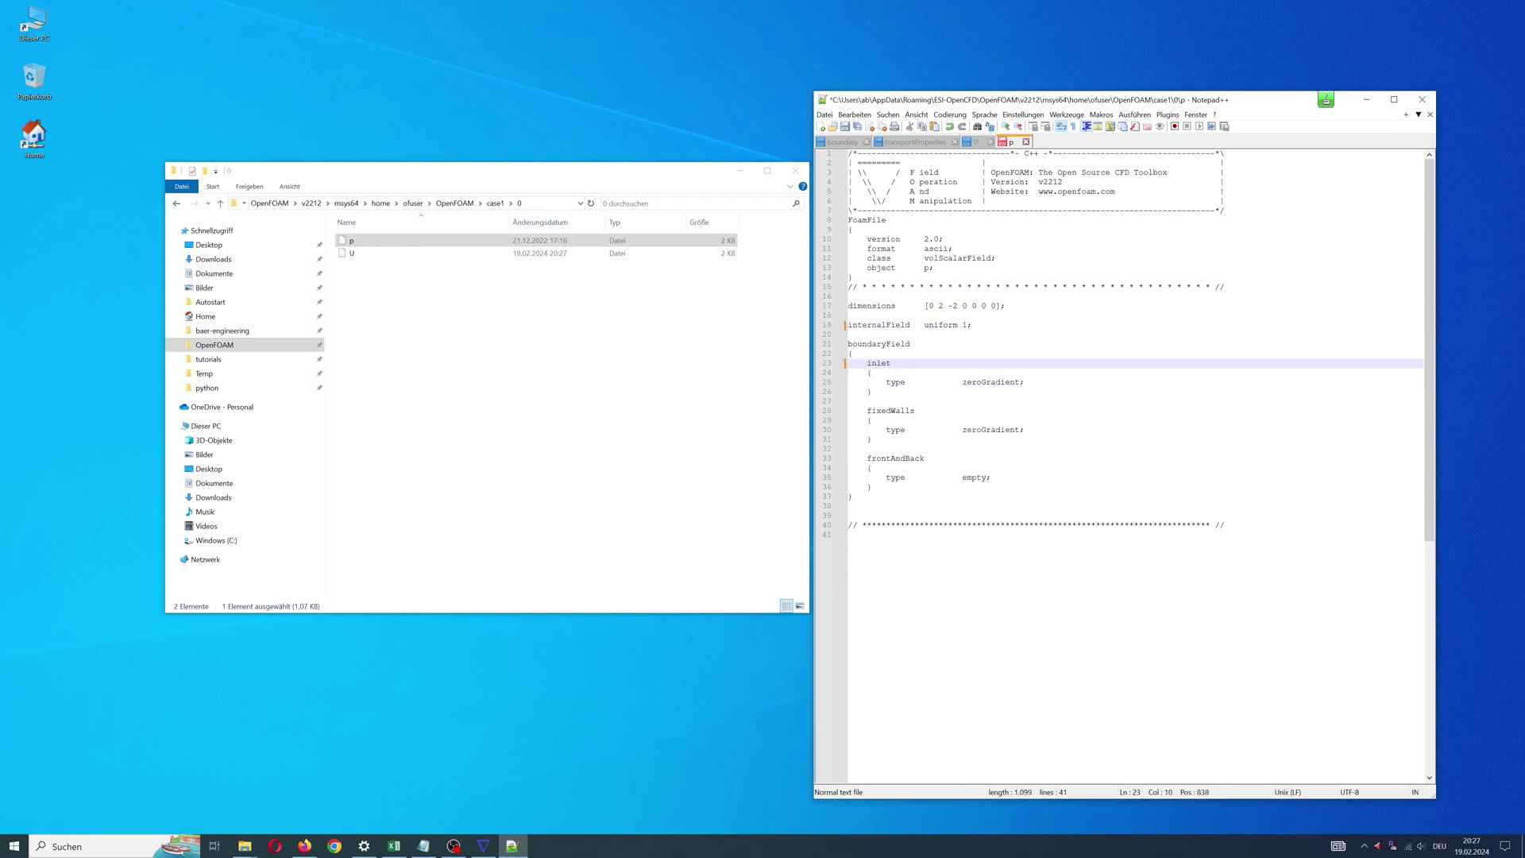
# Rename the fixedWalls patch in p as outlet and set its type to totalPressure
pyautogui.doubleClick(889, 411)
pyautogui.write('outlet')
pyautogui.doubleClick(992, 430)
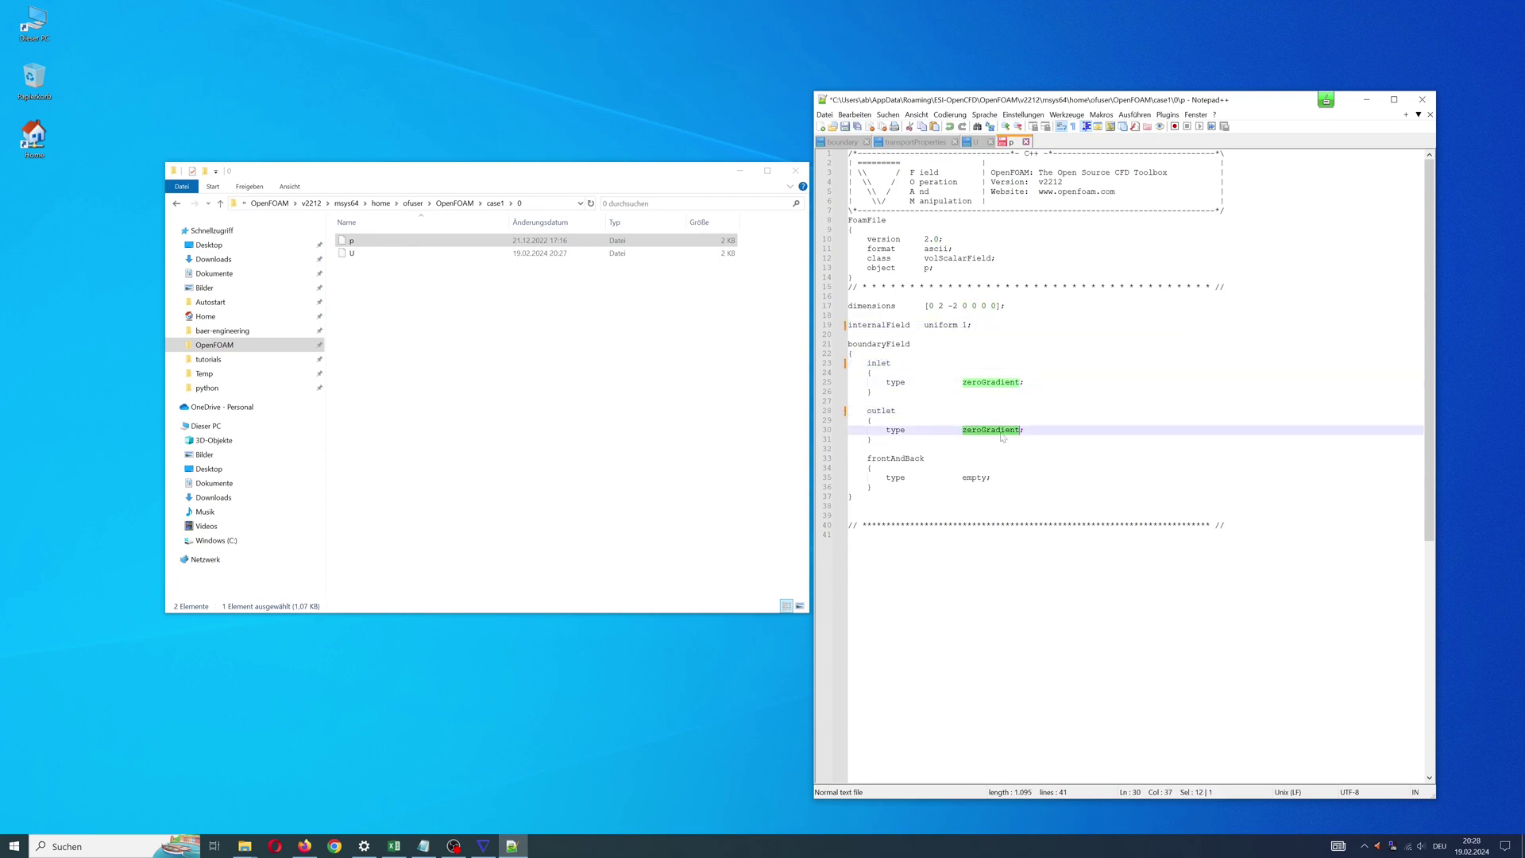
pyautogui.write('totalPressure')
# Add the entries p0 uniform 1; and value $internalField; below the outlet type in p
pyautogui.press('End')
pyautogui.press('Return')
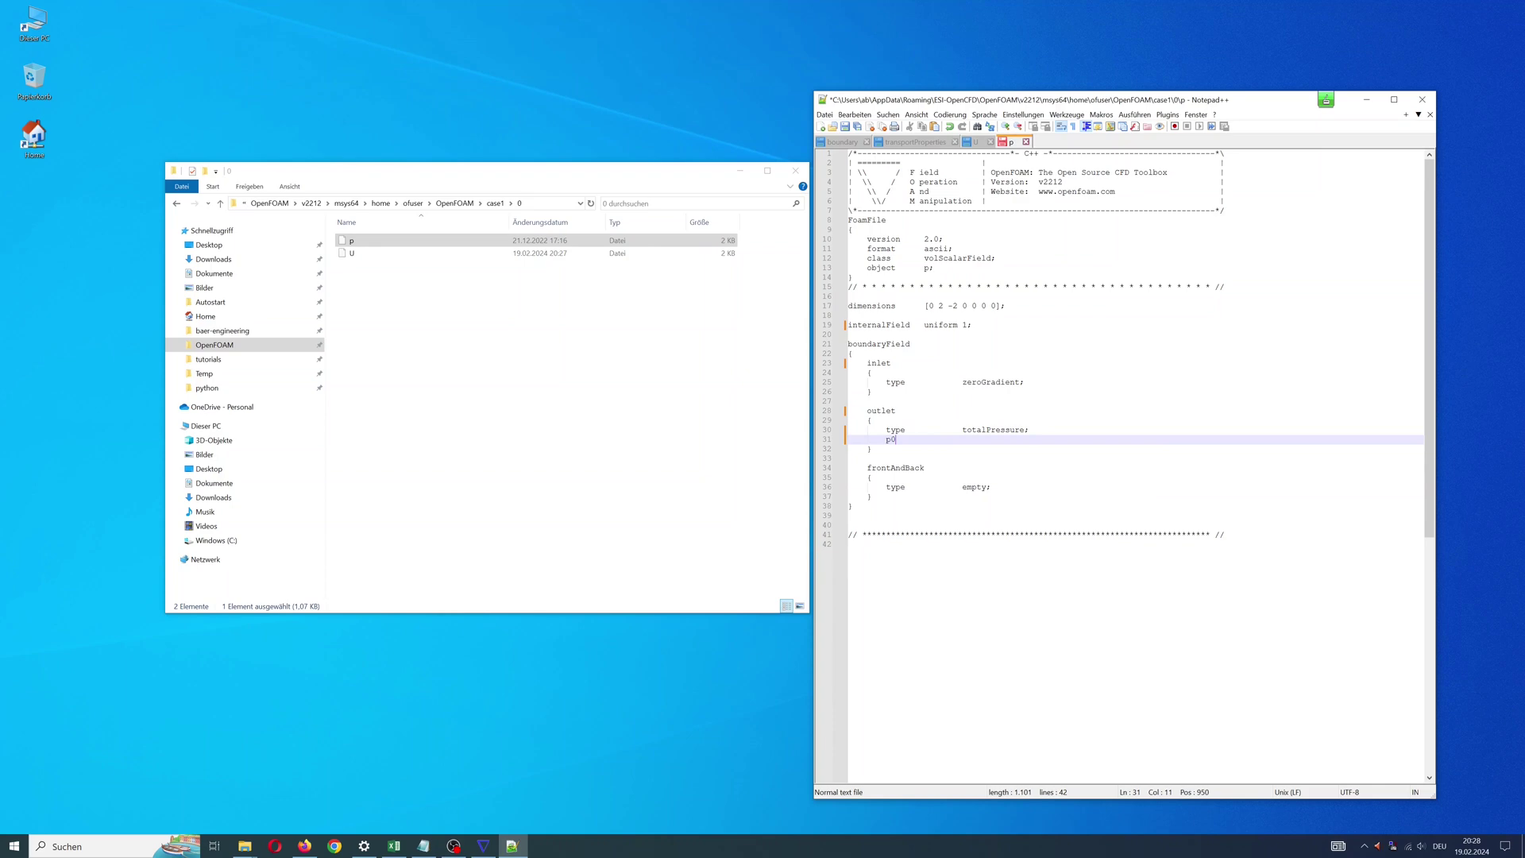
pyautogui.write('uniform 1;')
pyautogui.press('Return')
pyautogui.write('value')
pyautogui.press('Tab')
pyautogui.press('Tab')
pyautogui.press('Tab')
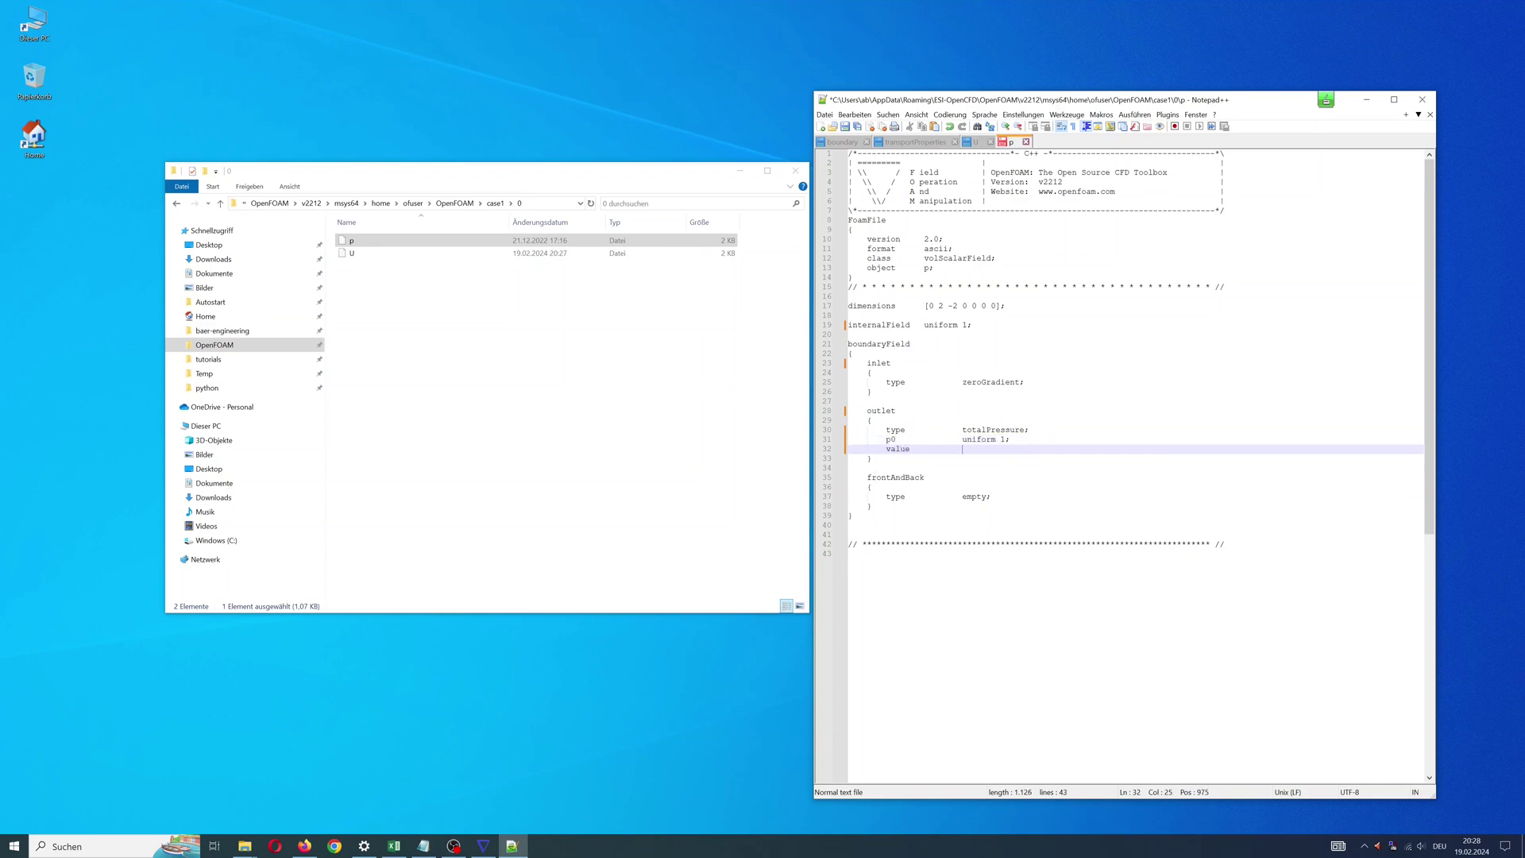
pyautogui.write('$internalField;')
# Rename the frontAndBack patch in p as airfoil and replace its type line with the three outlet entries
pyautogui.doubleClick(895, 477)
pyautogui.write('airfoil')
pyautogui.moveTo(848, 429); pyautogui.dragTo(1034, 449)
pyautogui.hotkey('ctrl', 'c')
pyautogui.moveTo(849, 497); pyautogui.dragTo(991, 497)
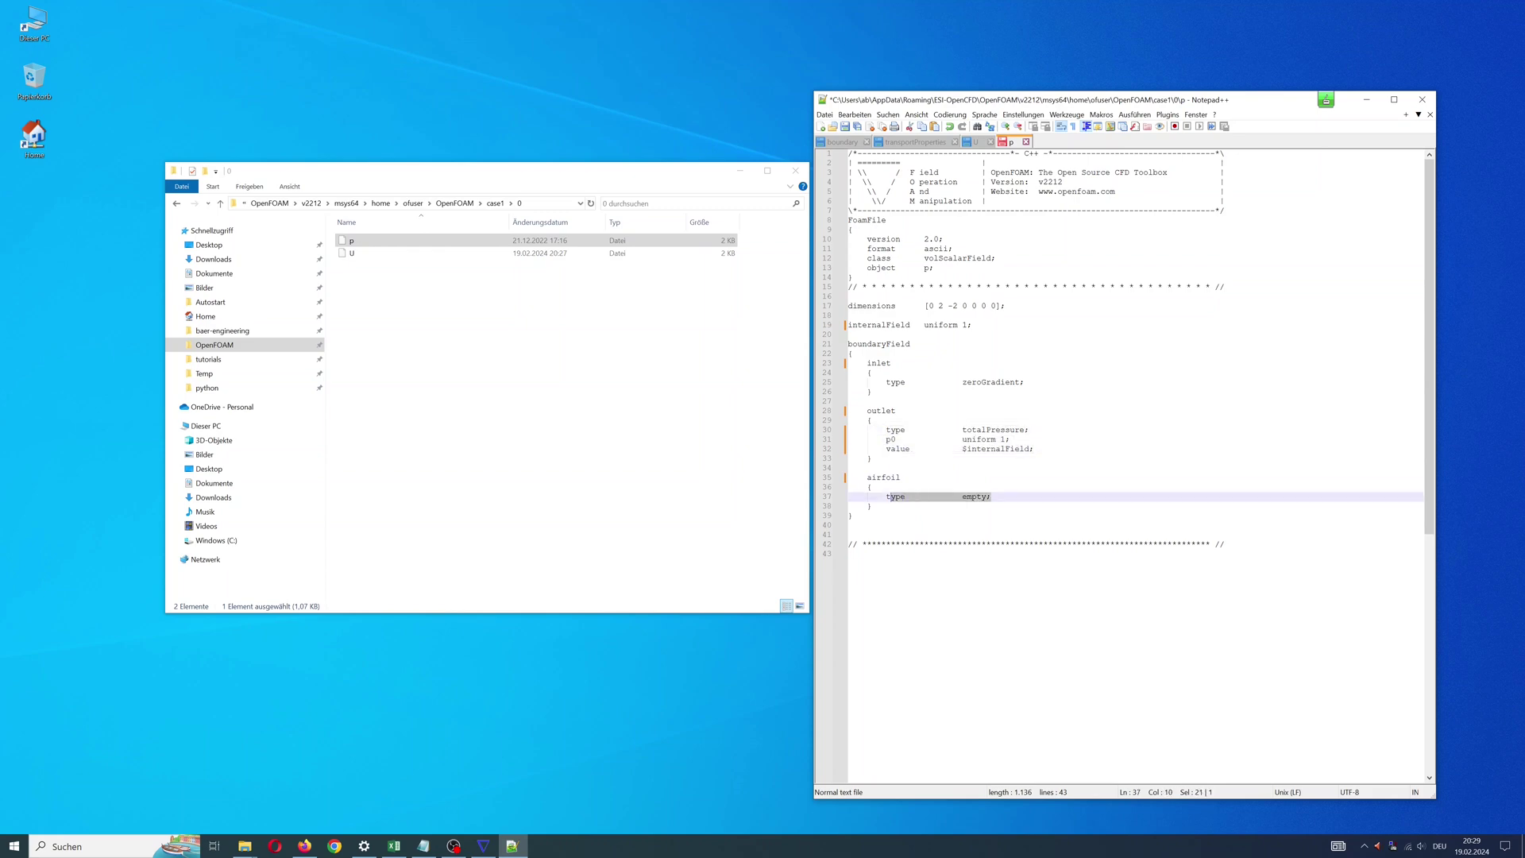
pyautogui.hotkey('ctrl', 'v')
# Duplicate the complete airfoil block twice inside boundaryField of p
pyautogui.scroll(-1, 1140, 357)
pyautogui.moveTo(849, 439); pyautogui.dragTo(849, 506)
pyautogui.hotkey('ctrl', 'c')
pyautogui.hotkey('ctrl', 'v')
pyautogui.hotkey('ctrl', 'v')
pyautogui.hotkey('ctrl', 'v')
# Rename the two copied airfoil blocks in p as wall and empty-wall
pyautogui.doubleClick(883, 516)
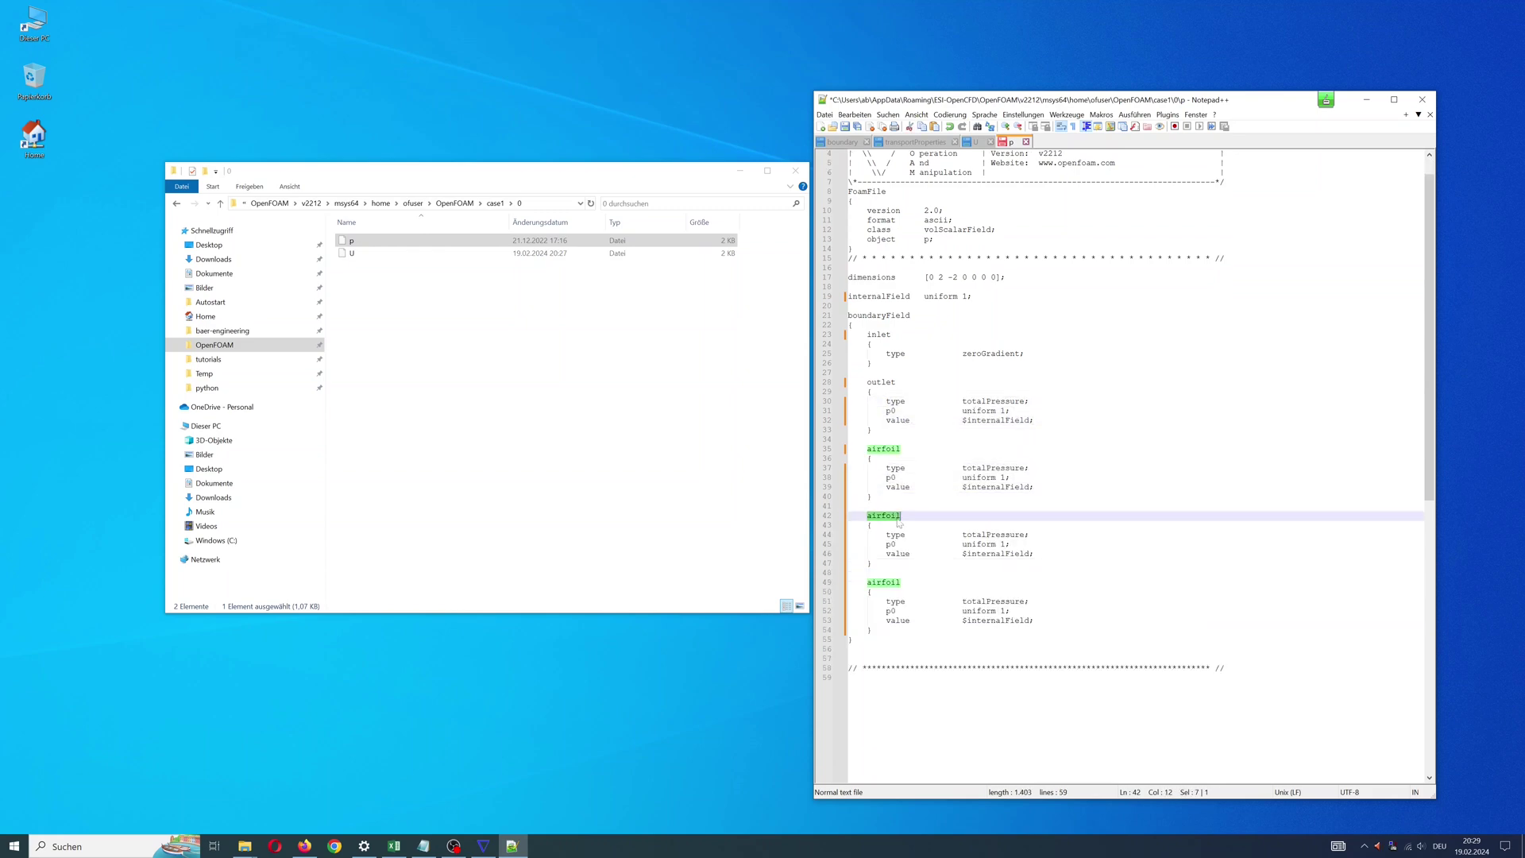
pyautogui.write('wall')
pyautogui.doubleClick(883, 582)
pyautogui.write('empty-wall')
pyautogui.click(914, 573)
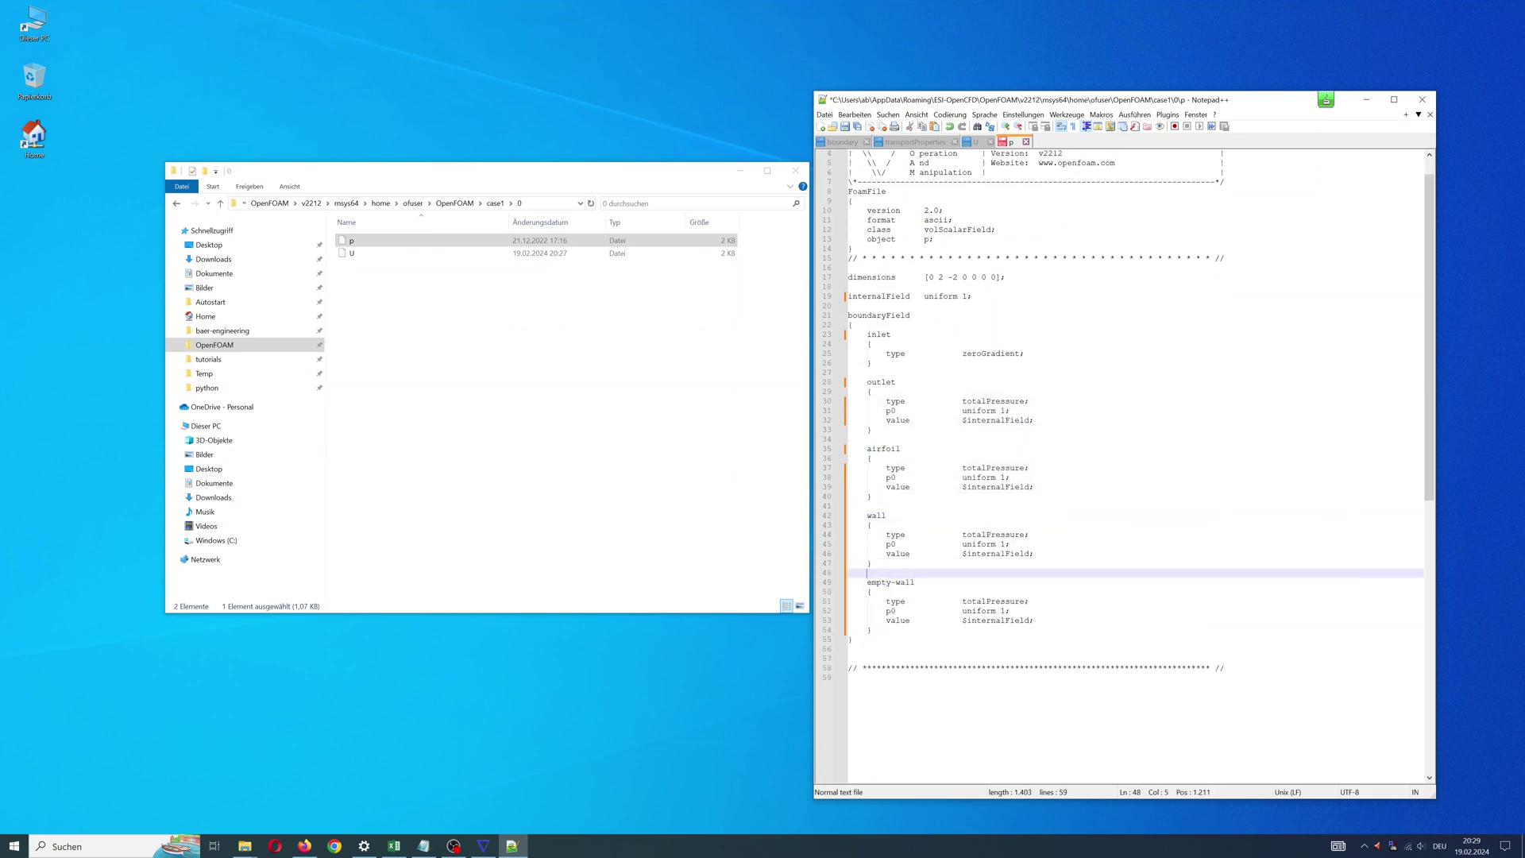
# Set the empty-wall type in p to empty, remove its p0 and value entries, and save the file
pyautogui.doubleClick(993, 602)
pyautogui.write('empty')
pyautogui.moveTo(1034, 620); pyautogui.dragTo(849, 611)
pyautogui.press('BackSpace')
pyautogui.press('BackSpace')
pyautogui.hotkey('ctrl', 's')
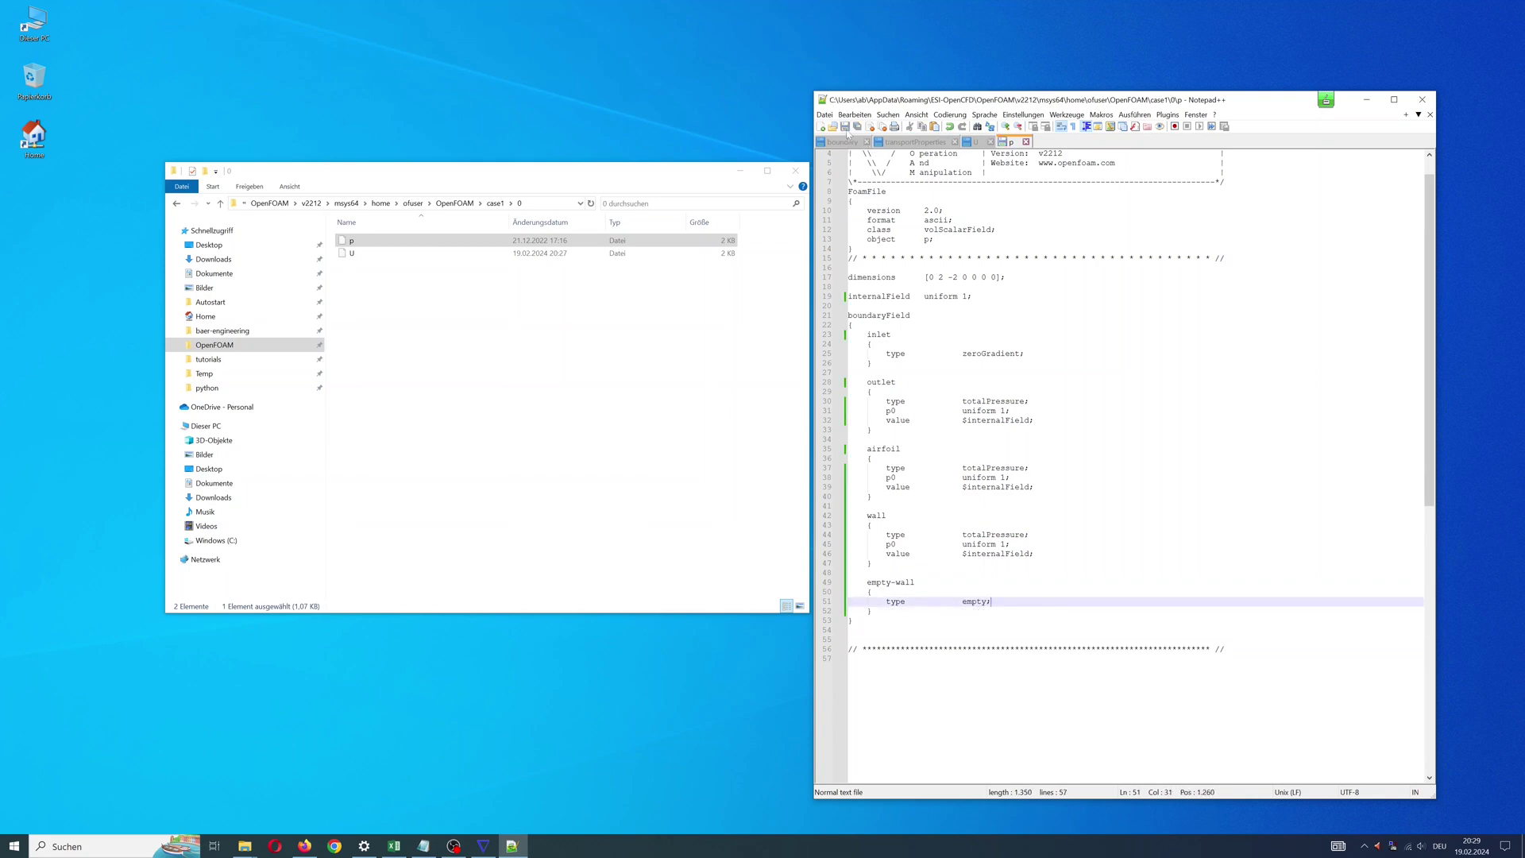
# In the controlDict of case1's system folder, set endTime to 3, deltaT to 0.0005 and writeInterval to 1000, and save it
pyautogui.click(394, 846)
pyautogui.click(494, 203)
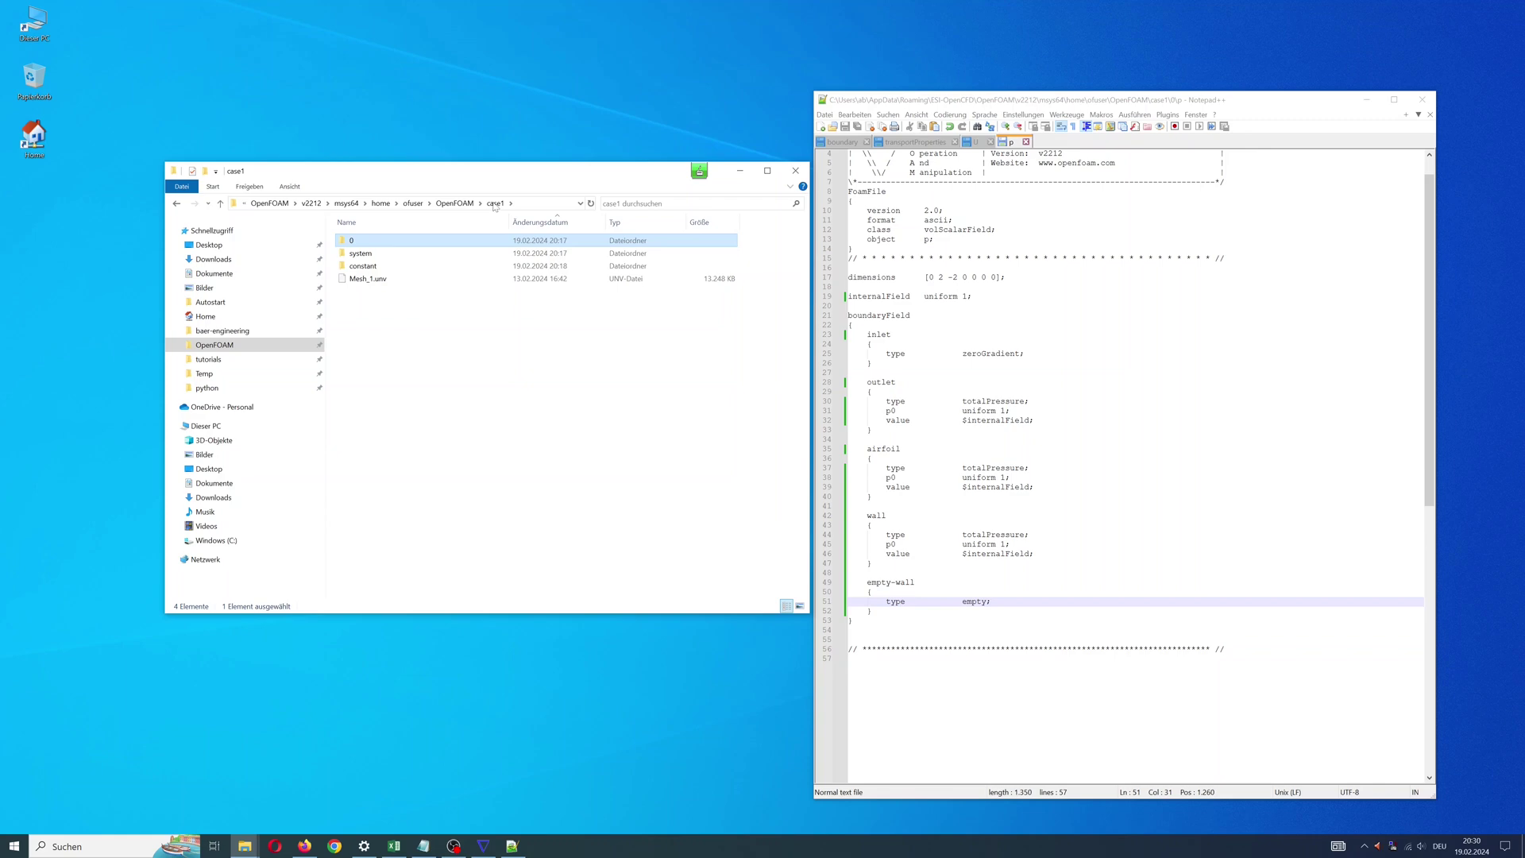
pyautogui.doubleClick(379, 255)
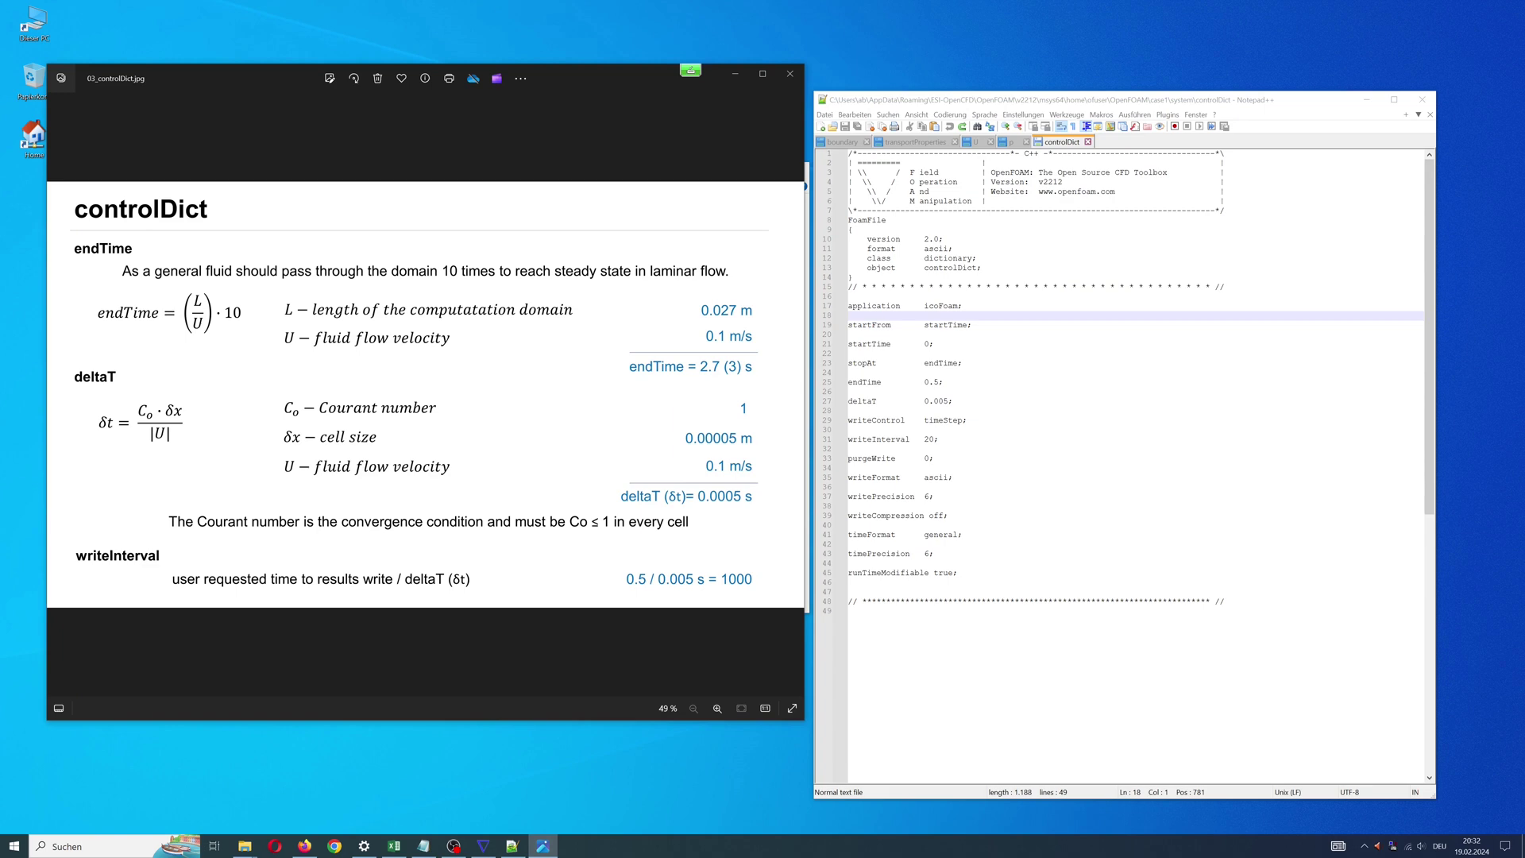
pyautogui.doubleClick(928, 382)
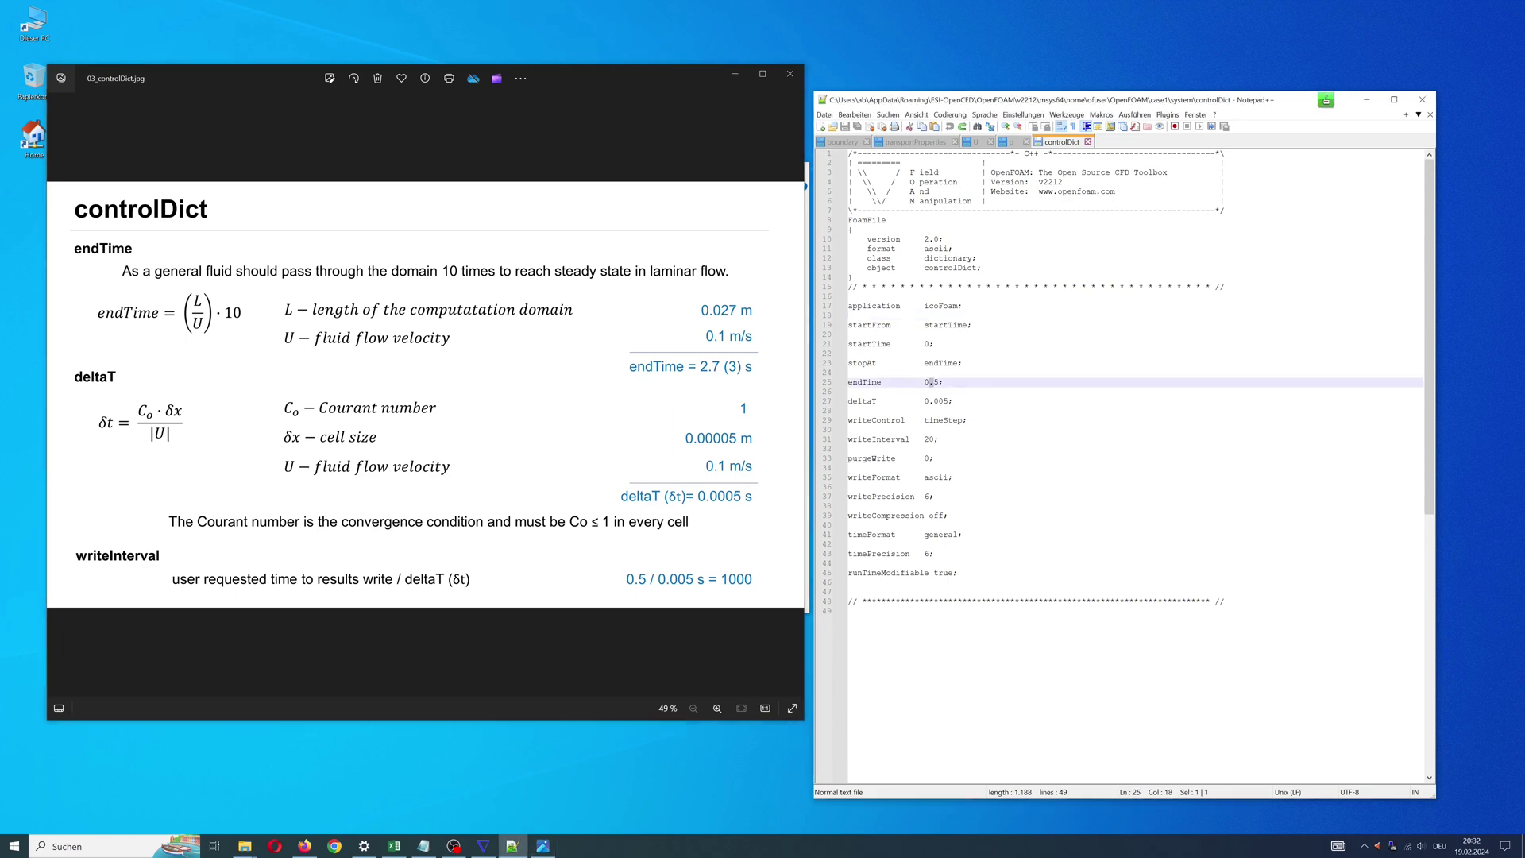
pyautogui.write('3')
pyautogui.click(934, 401)
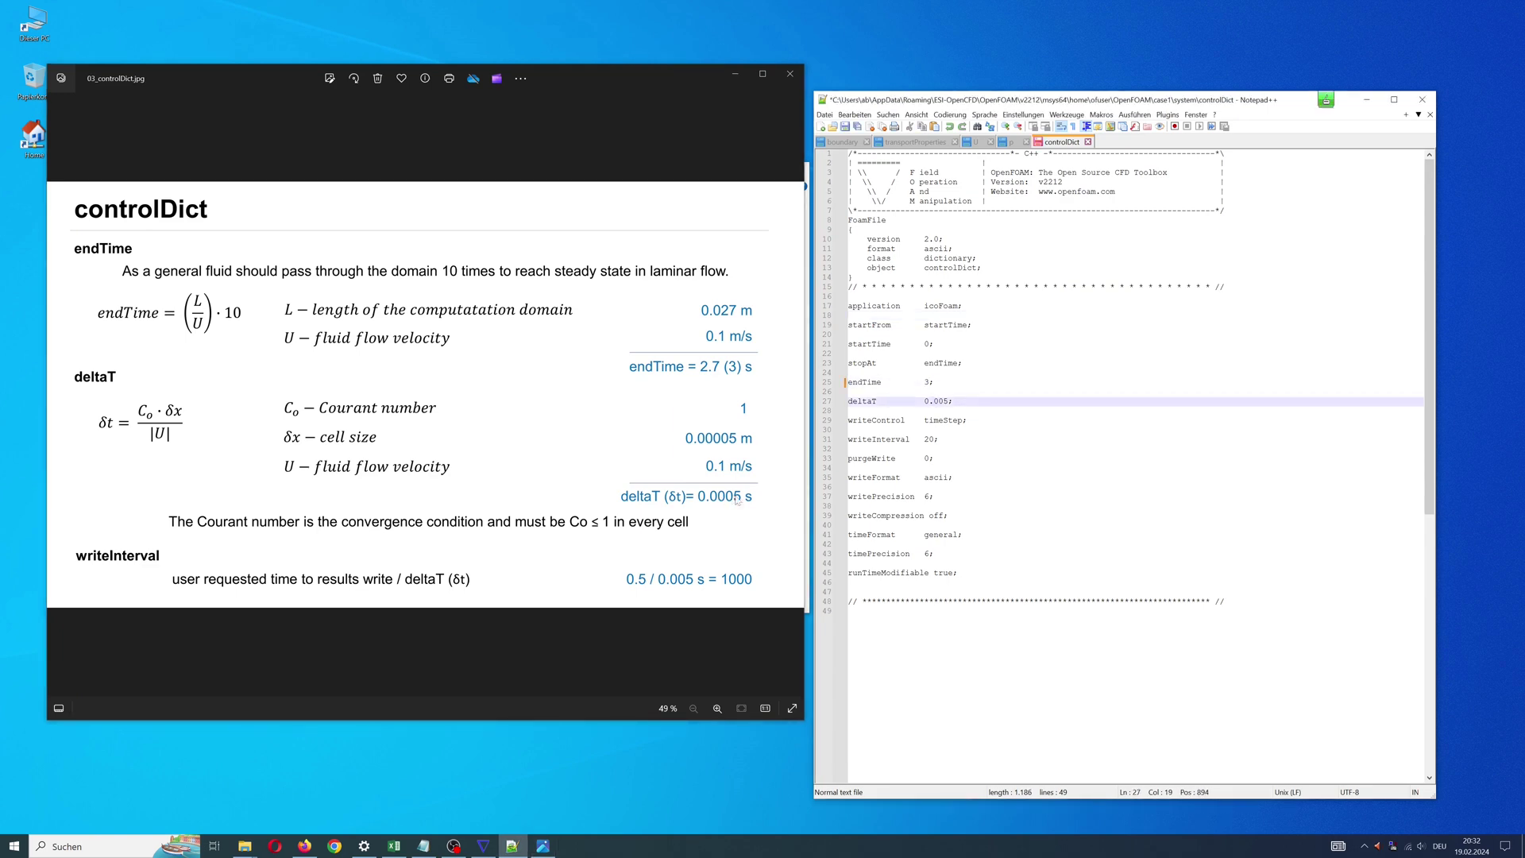
pyautogui.write('0')
pyautogui.doubleClick(929, 440)
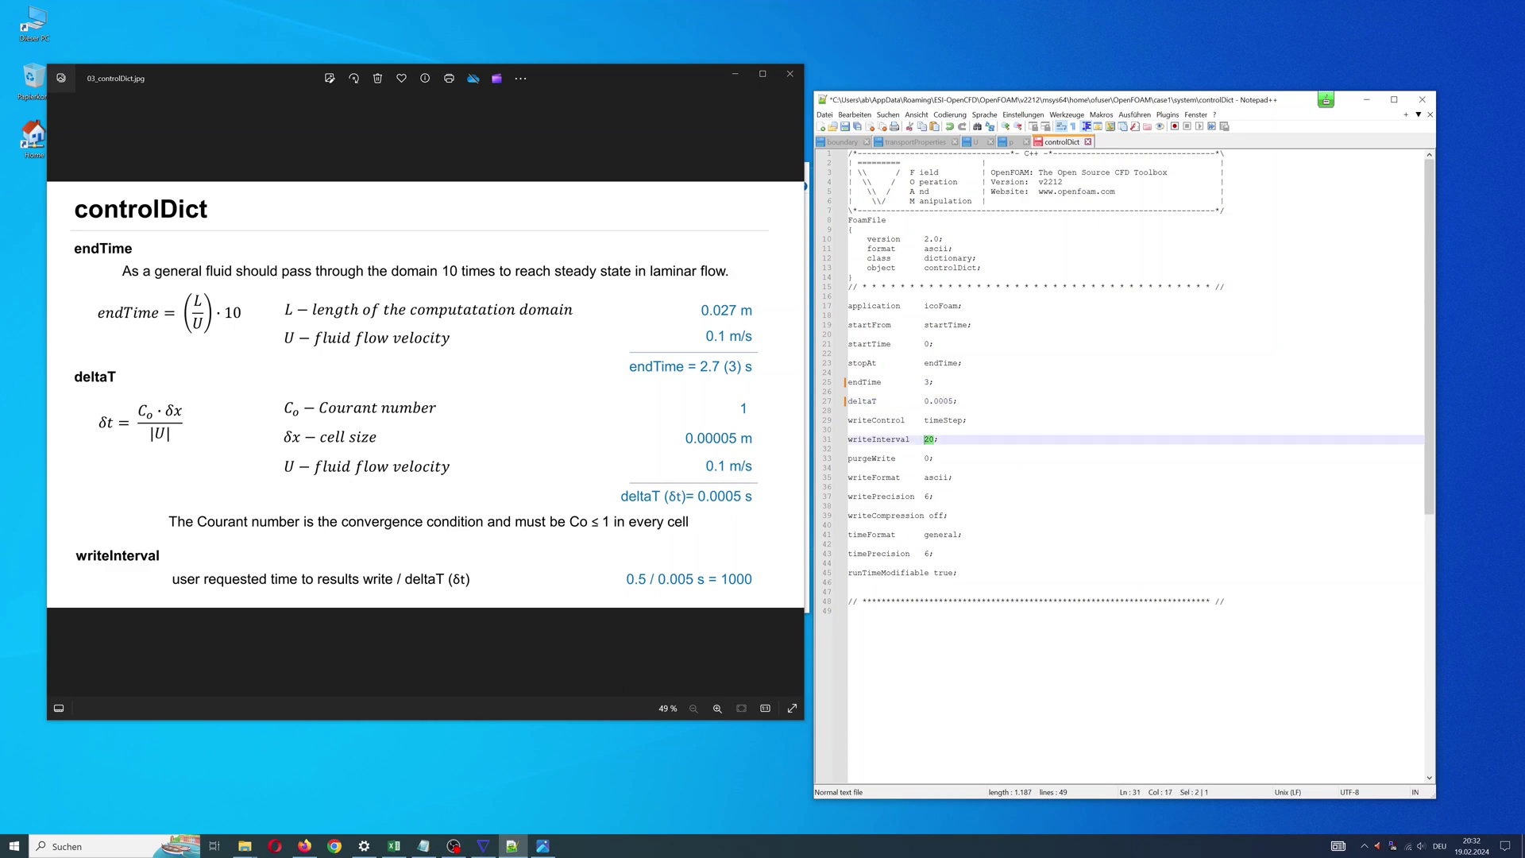
pyautogui.write('1000')
pyautogui.click(845, 127)
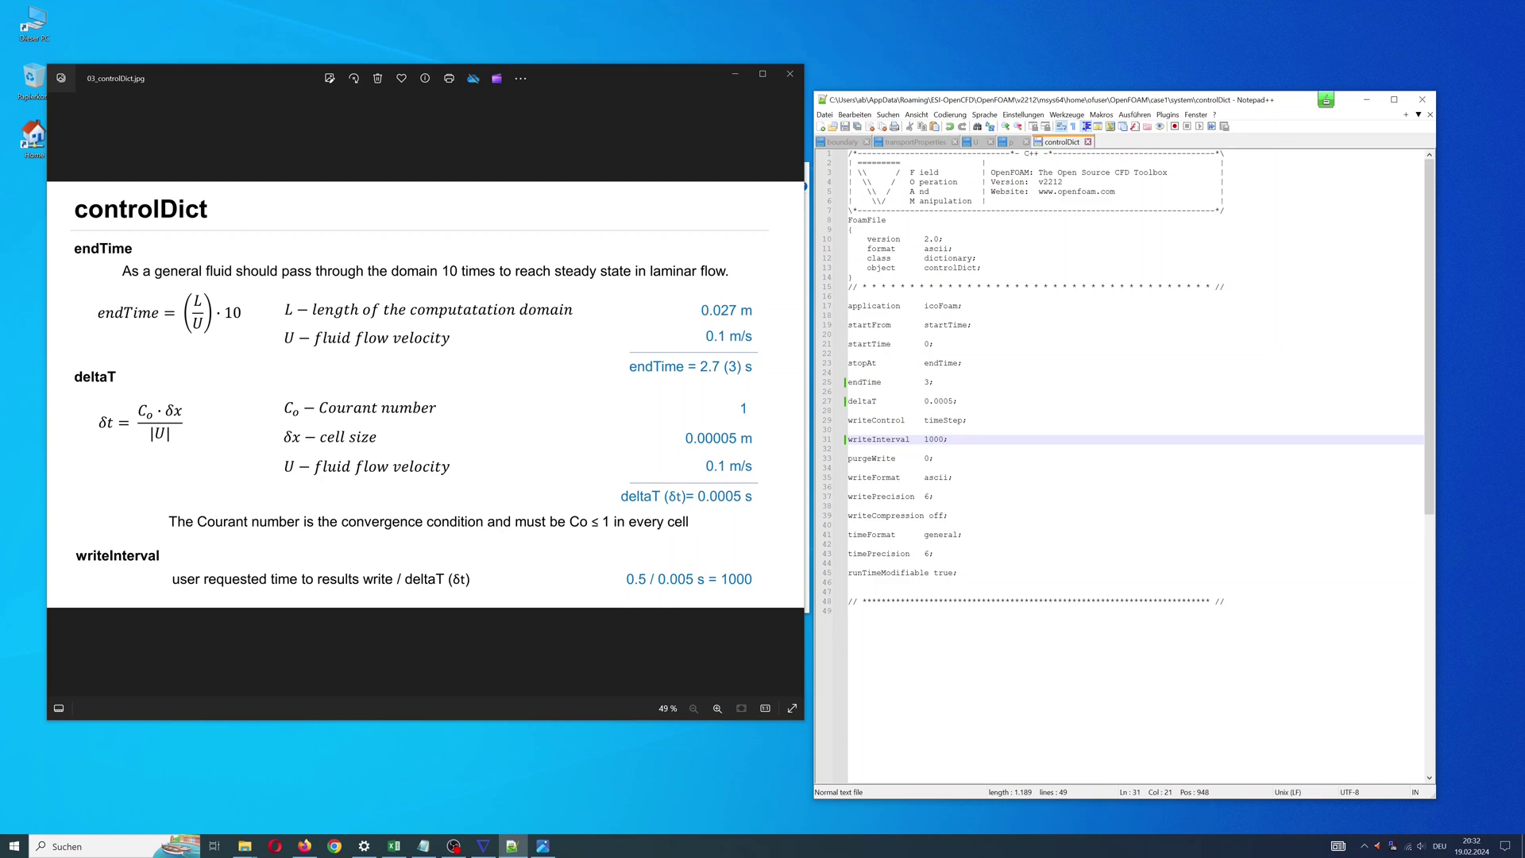
pyautogui.click(789, 74)
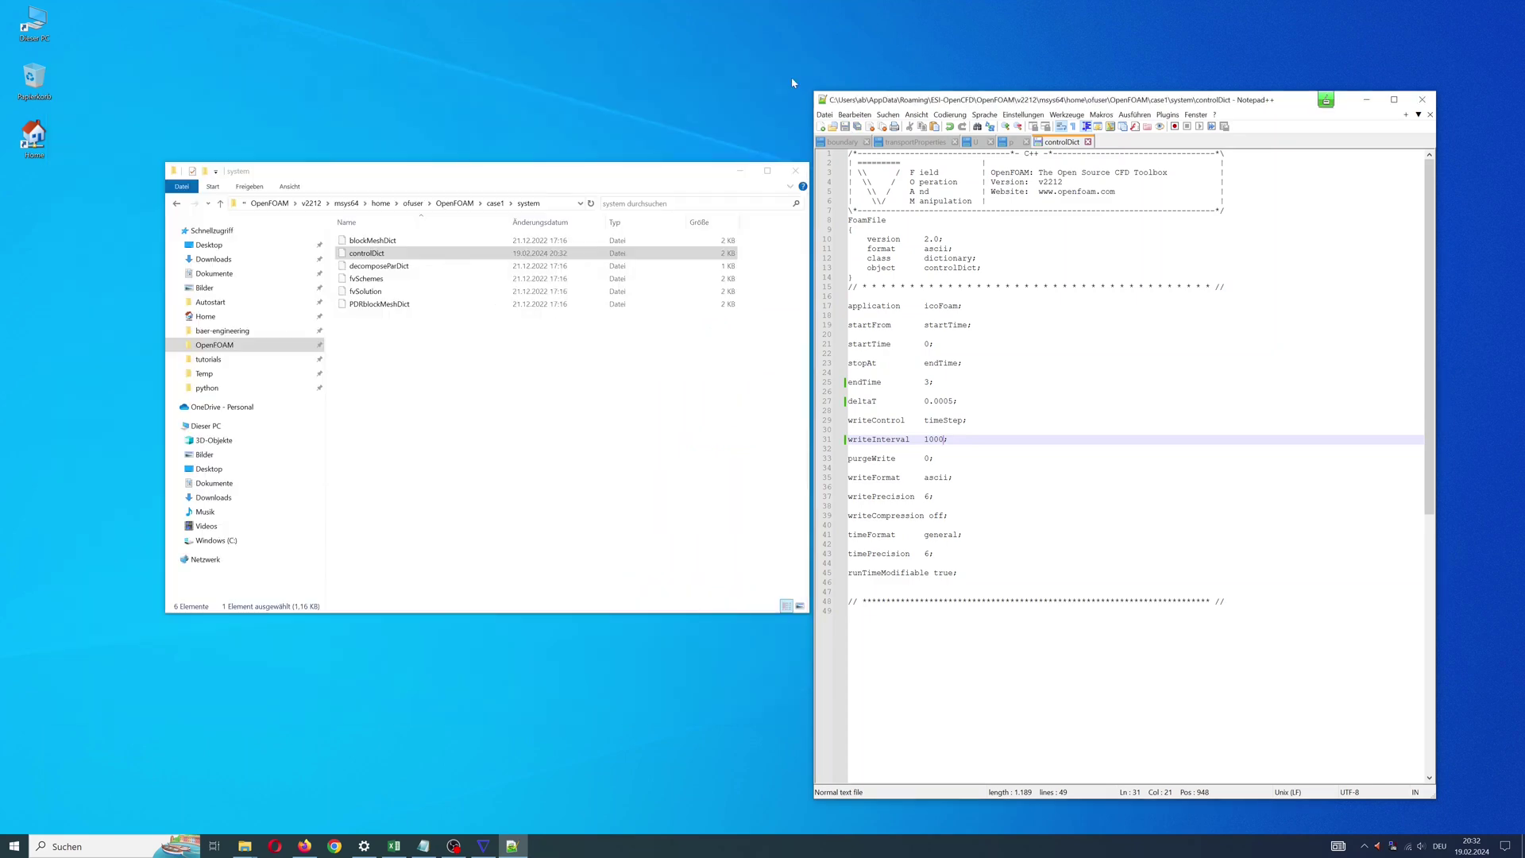
# Switch to the OpenFOAM terminal and run the icoFoam solver in the case1 directory
pyautogui.click(395, 846)
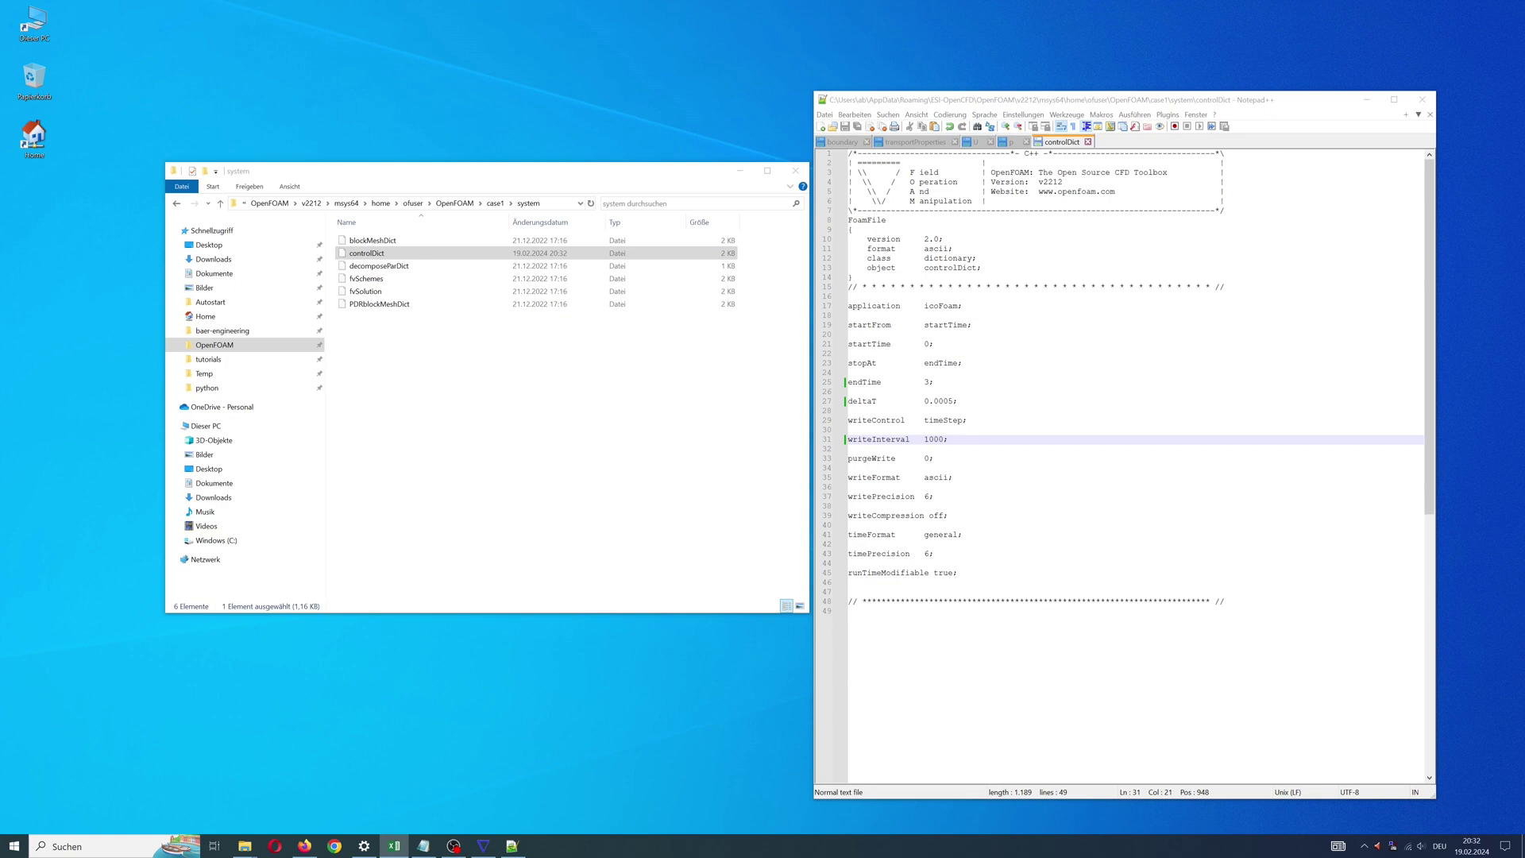
pyautogui.click(1366, 99)
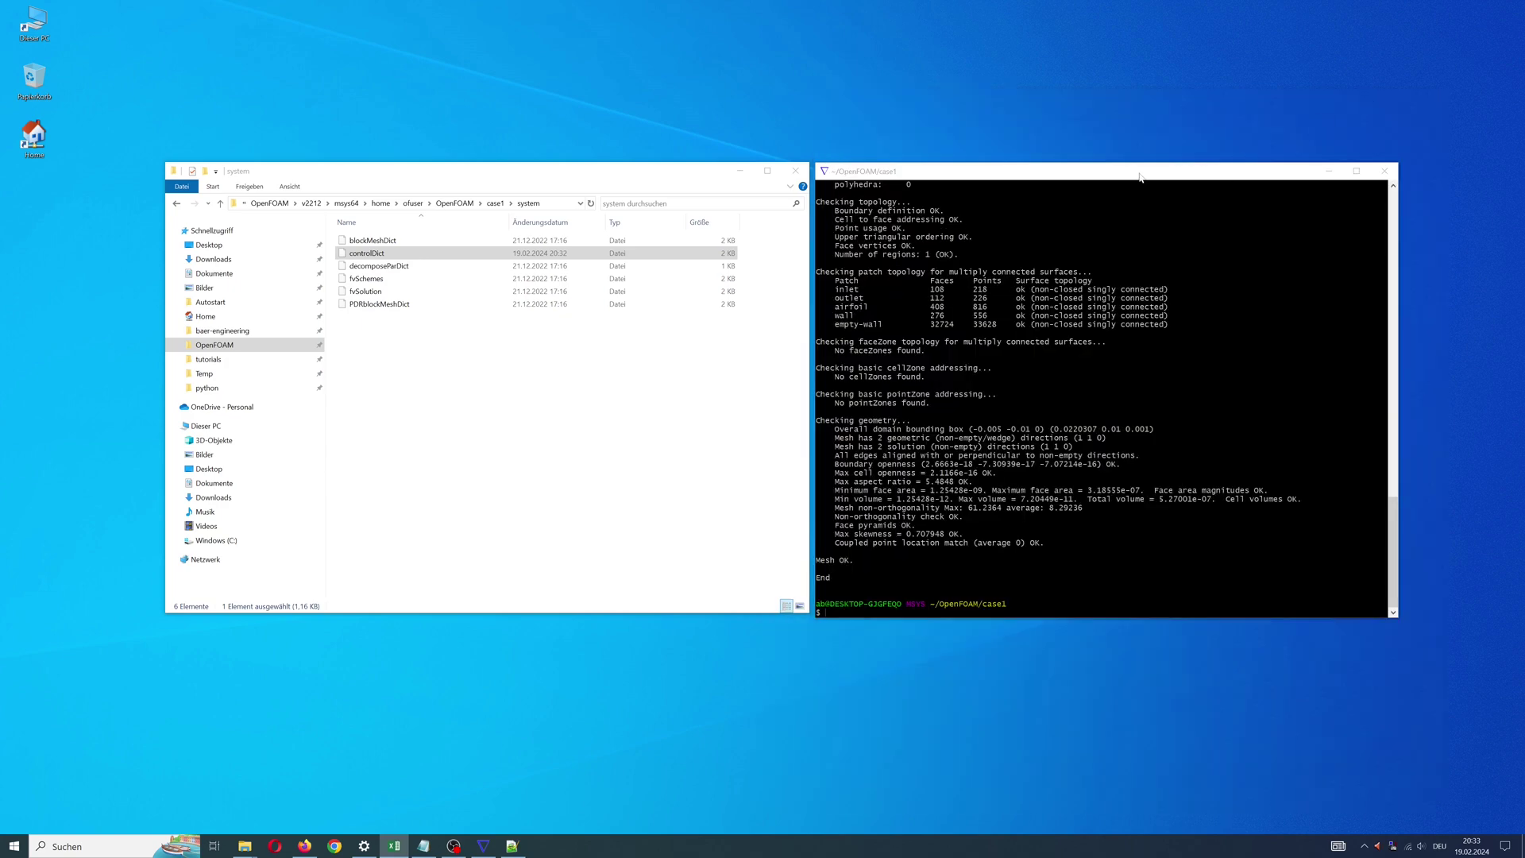
pyautogui.click(1140, 176)
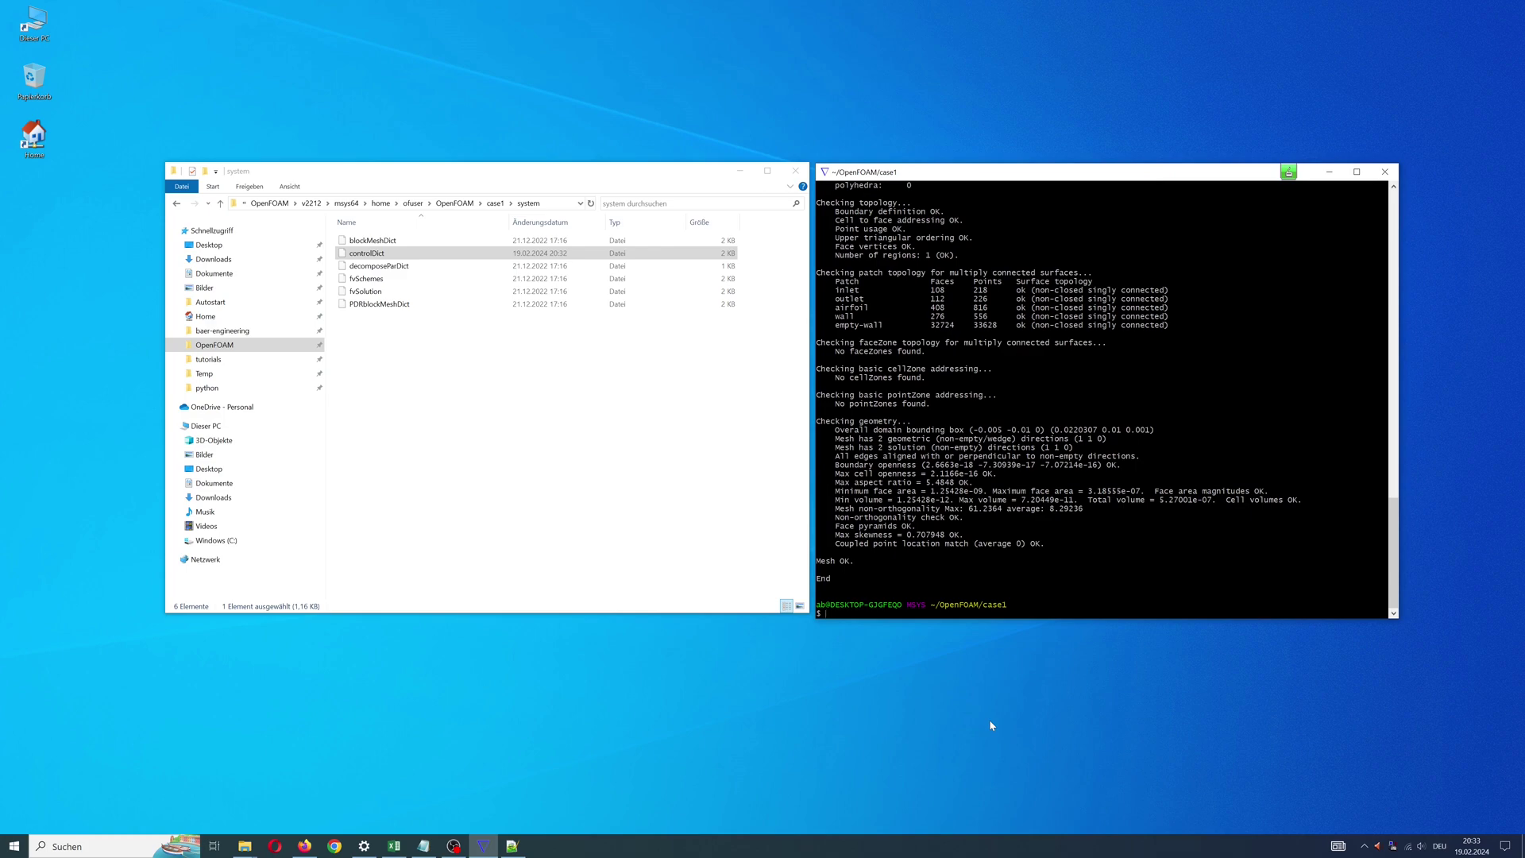
pyautogui.write('icoFoam')
pyautogui.press('Return')
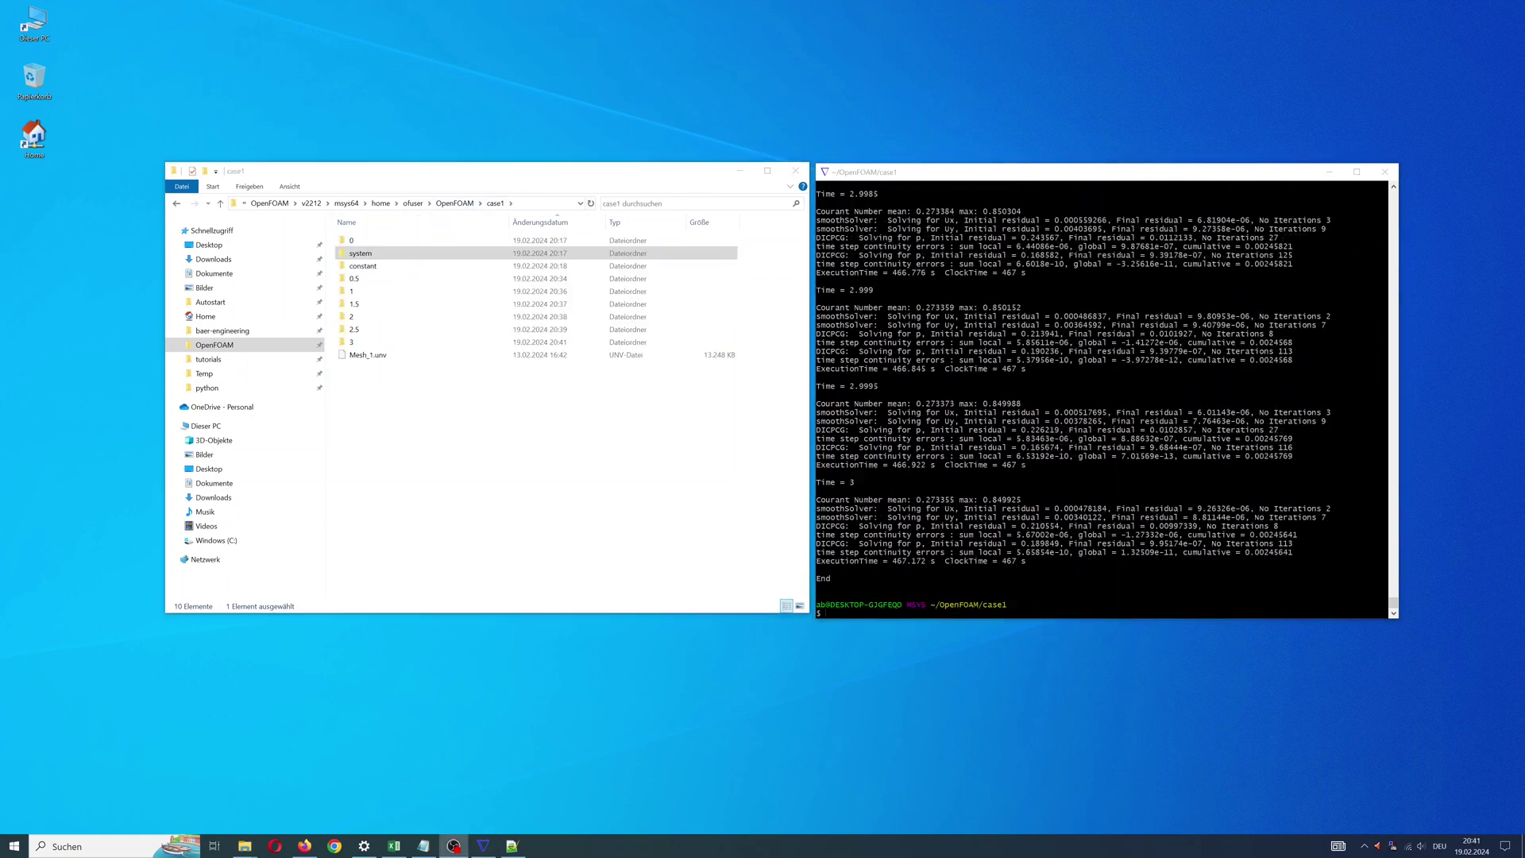
# Check the end of the solver output and the time folders 0.5 to 3 written in case1
pyautogui.tripleClick(823, 578)
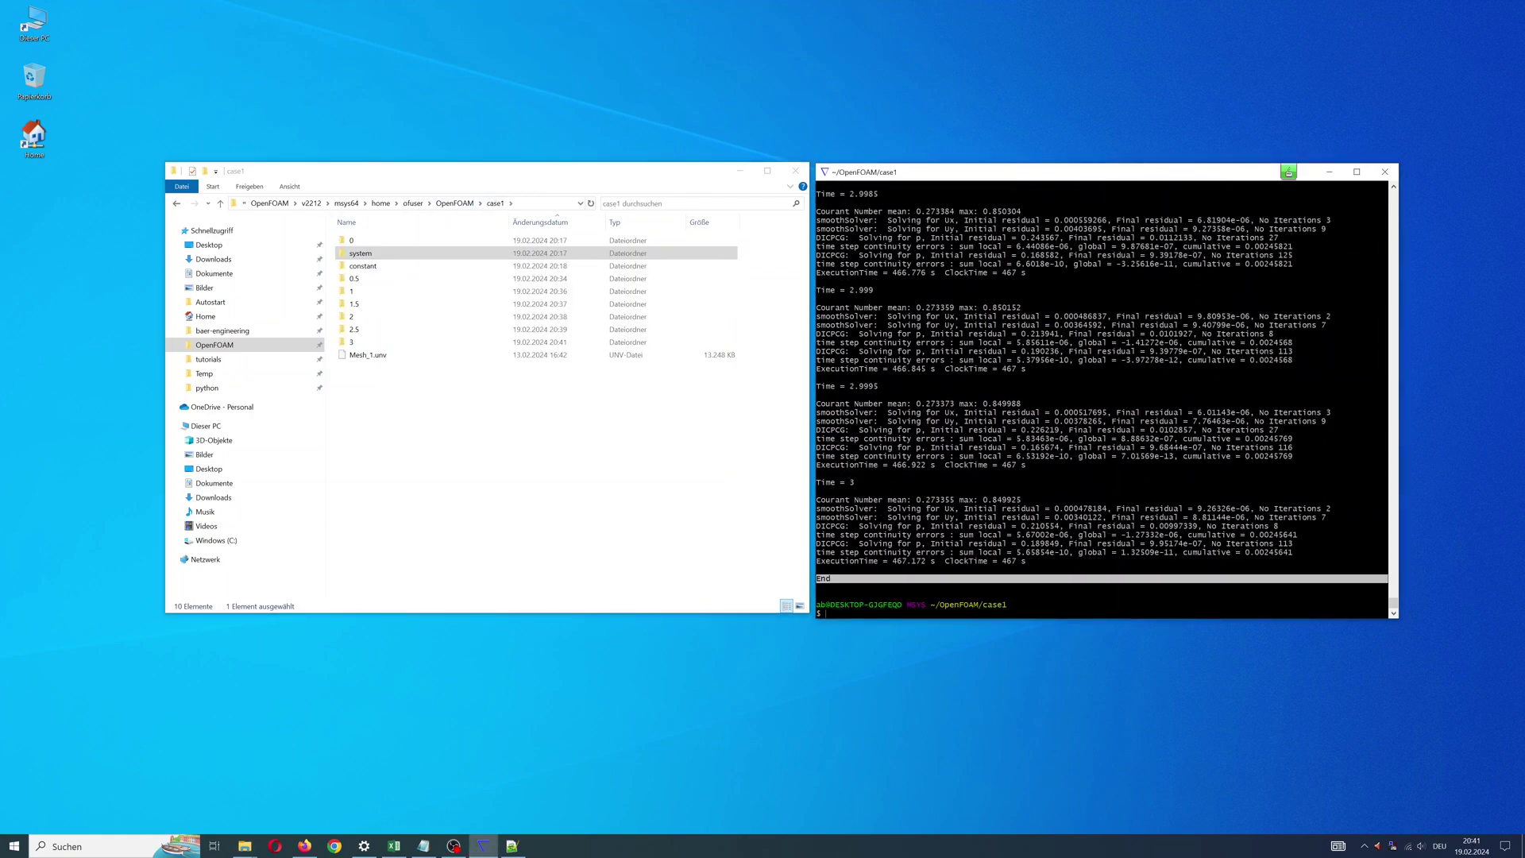
pyautogui.click(412, 175)
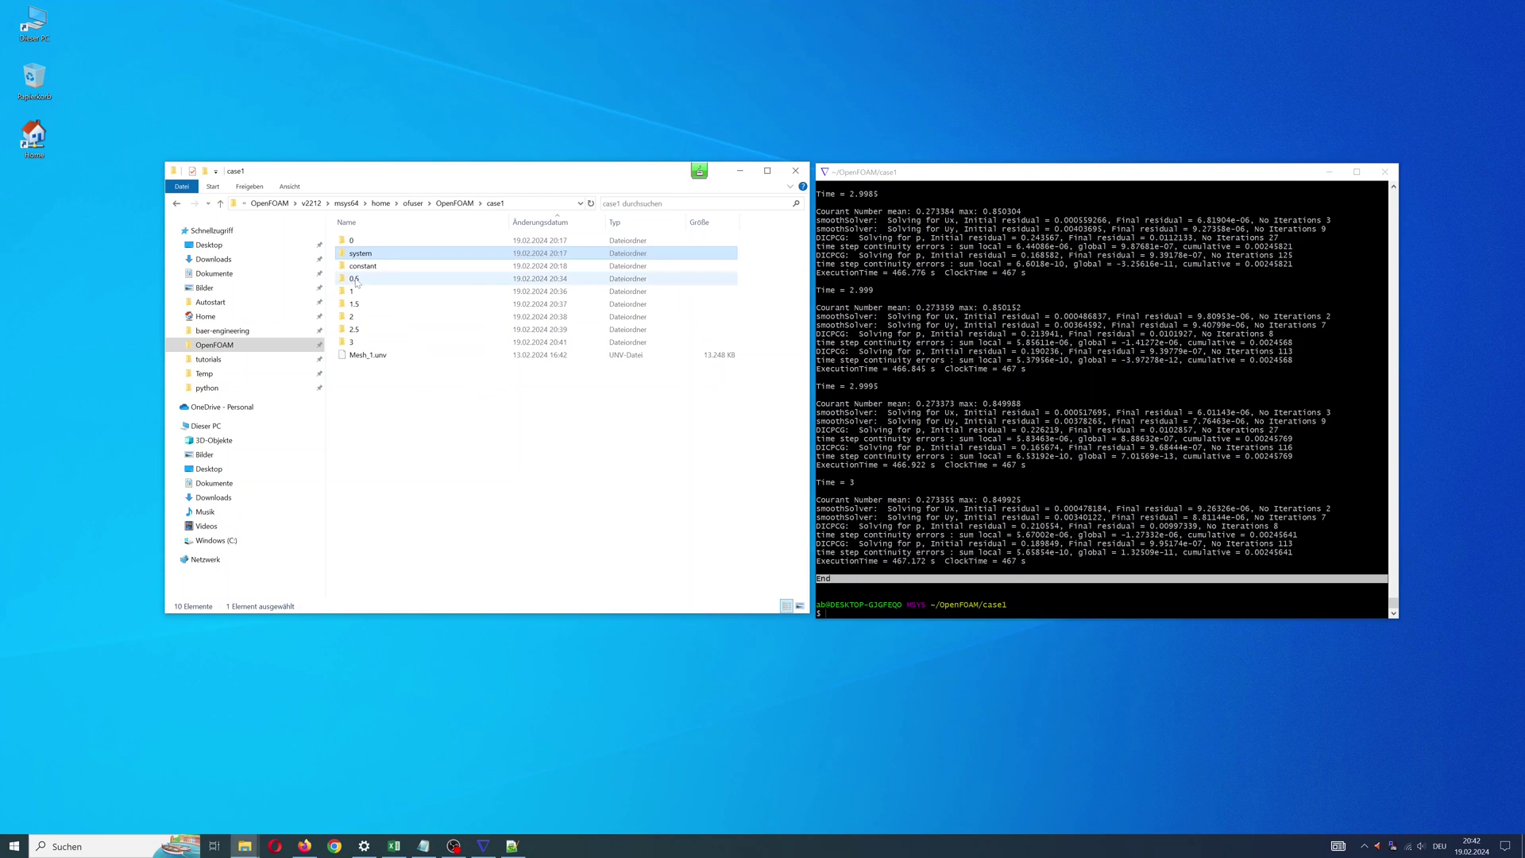
pyautogui.click(354, 278)
pyautogui.click(354, 291)
pyautogui.click(355, 303)
pyautogui.click(354, 316)
pyautogui.click(355, 329)
pyautogui.click(354, 342)
pyautogui.click(374, 399)
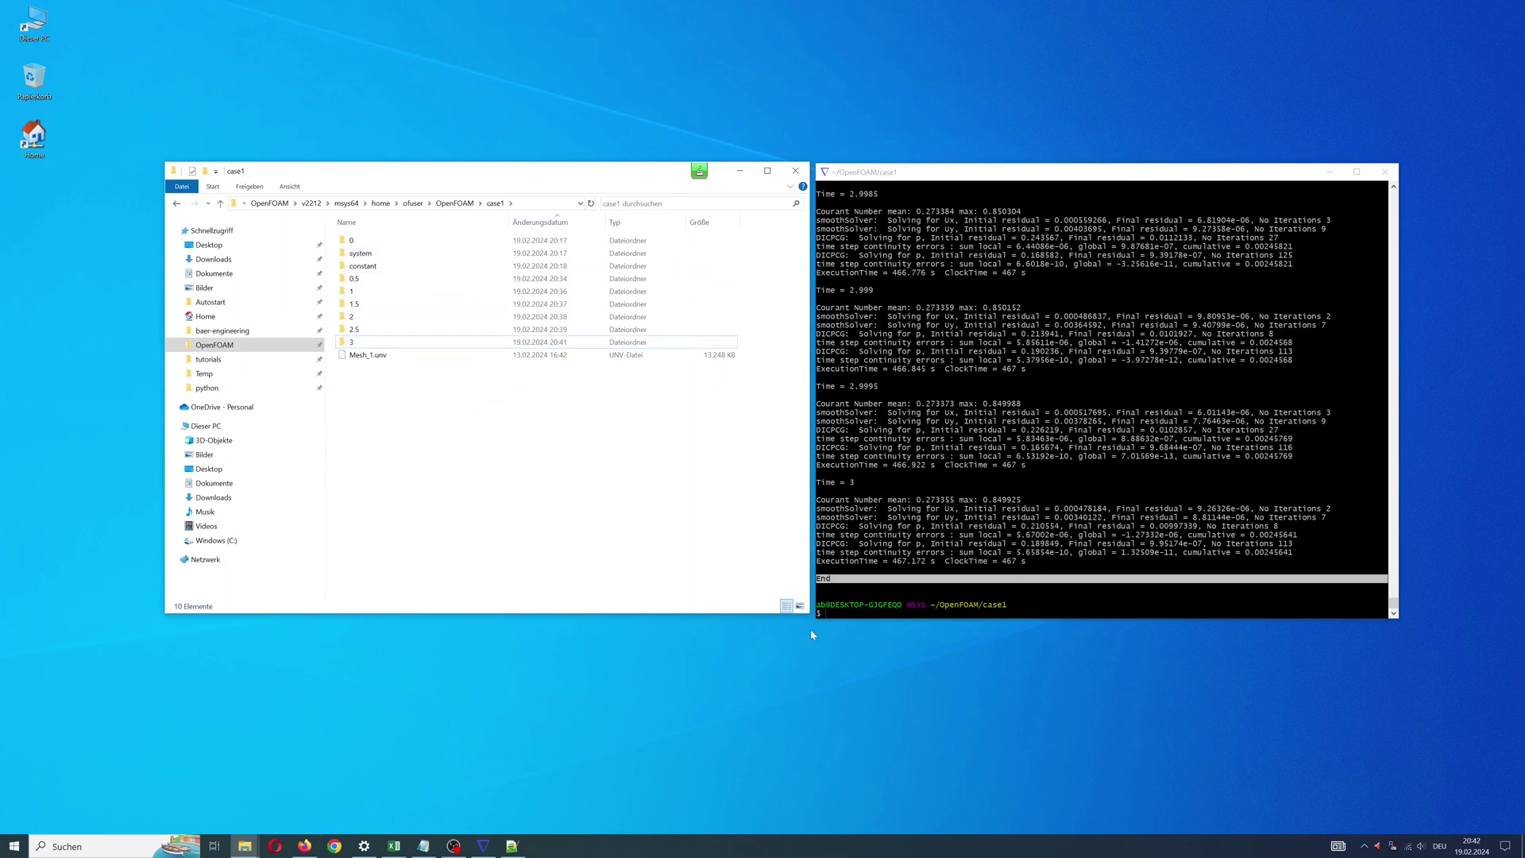
# Create an empty file named file.foam in case1 with the touch command
pyautogui.click(858, 604)
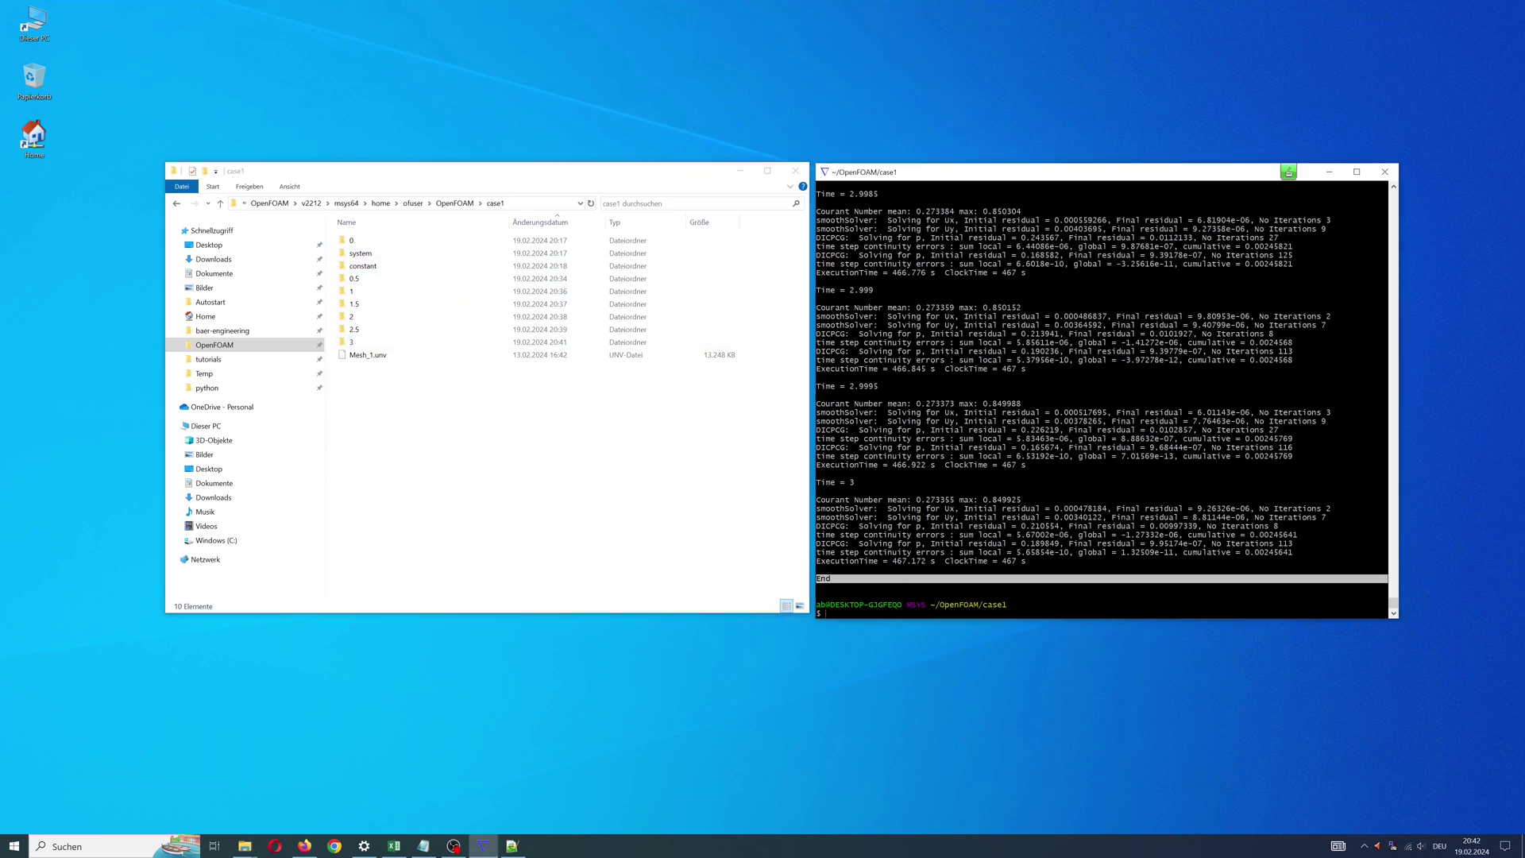
pyautogui.write('touch')
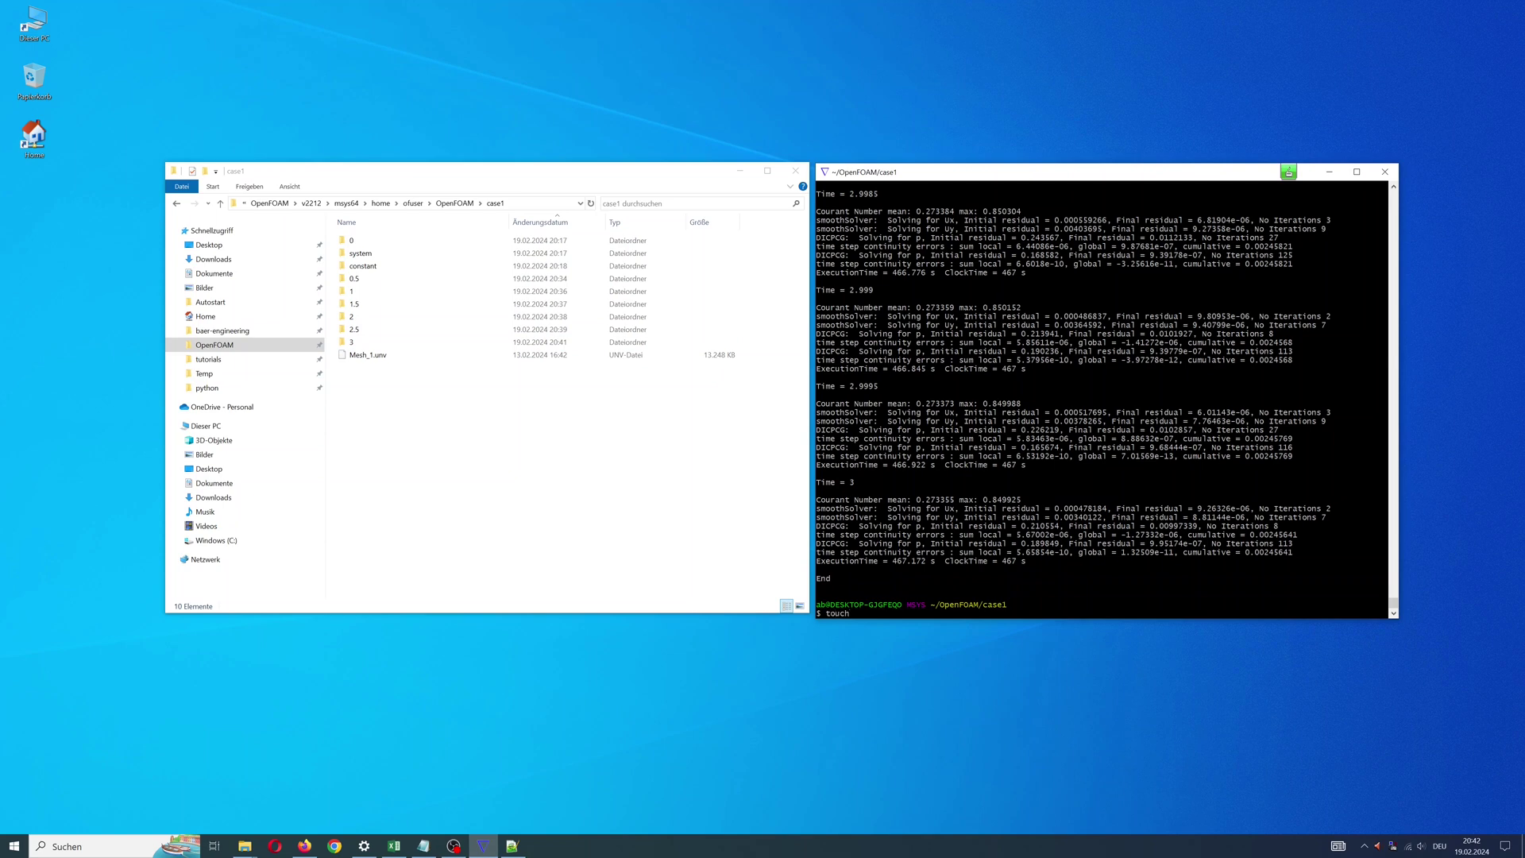
pyautogui.write('file.foam')
pyautogui.press('Return')
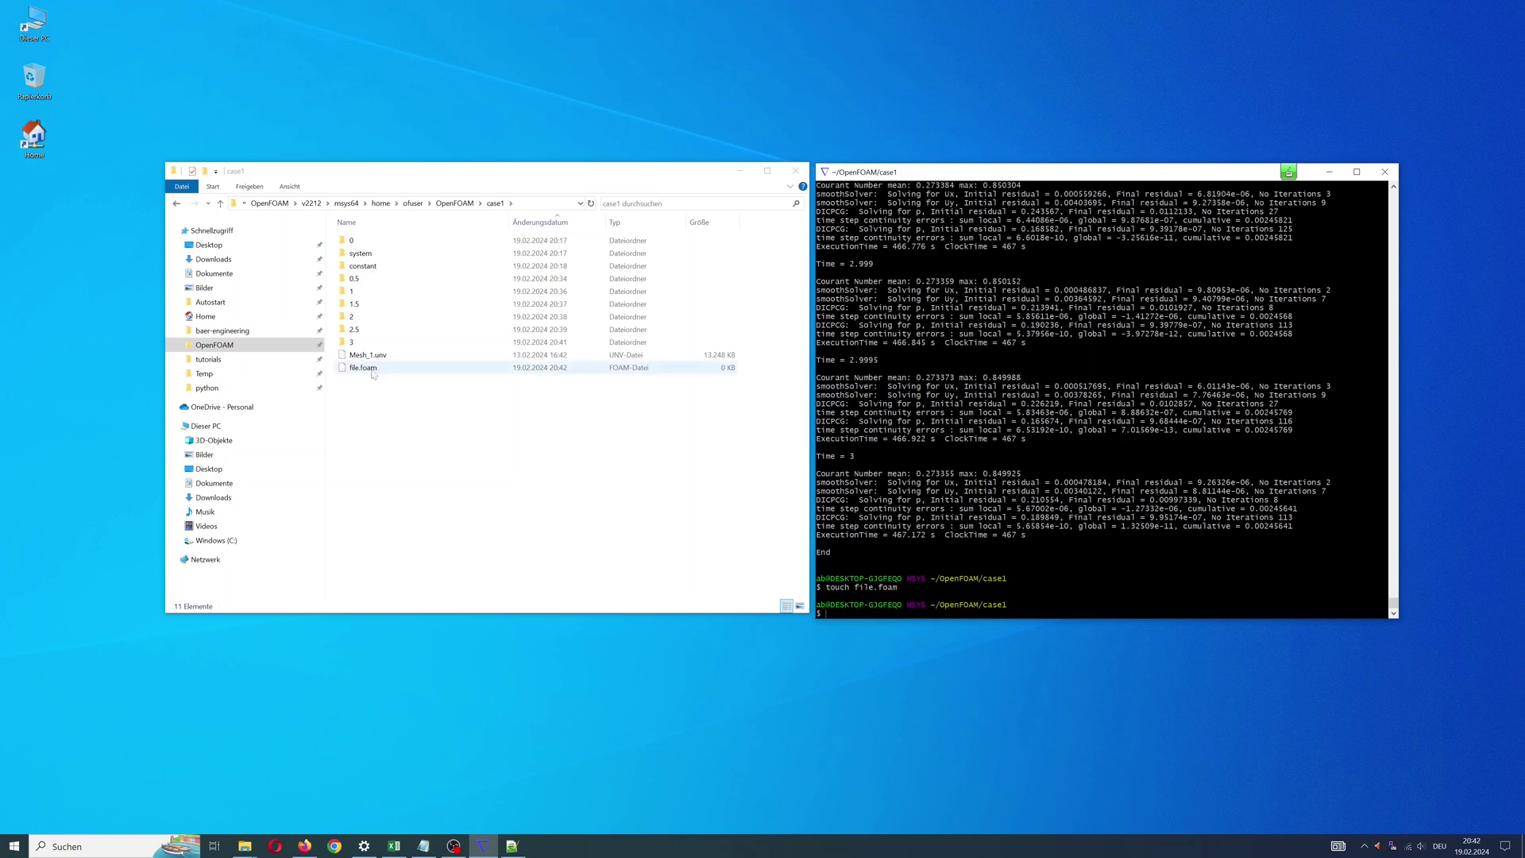
pyautogui.click(372, 373)
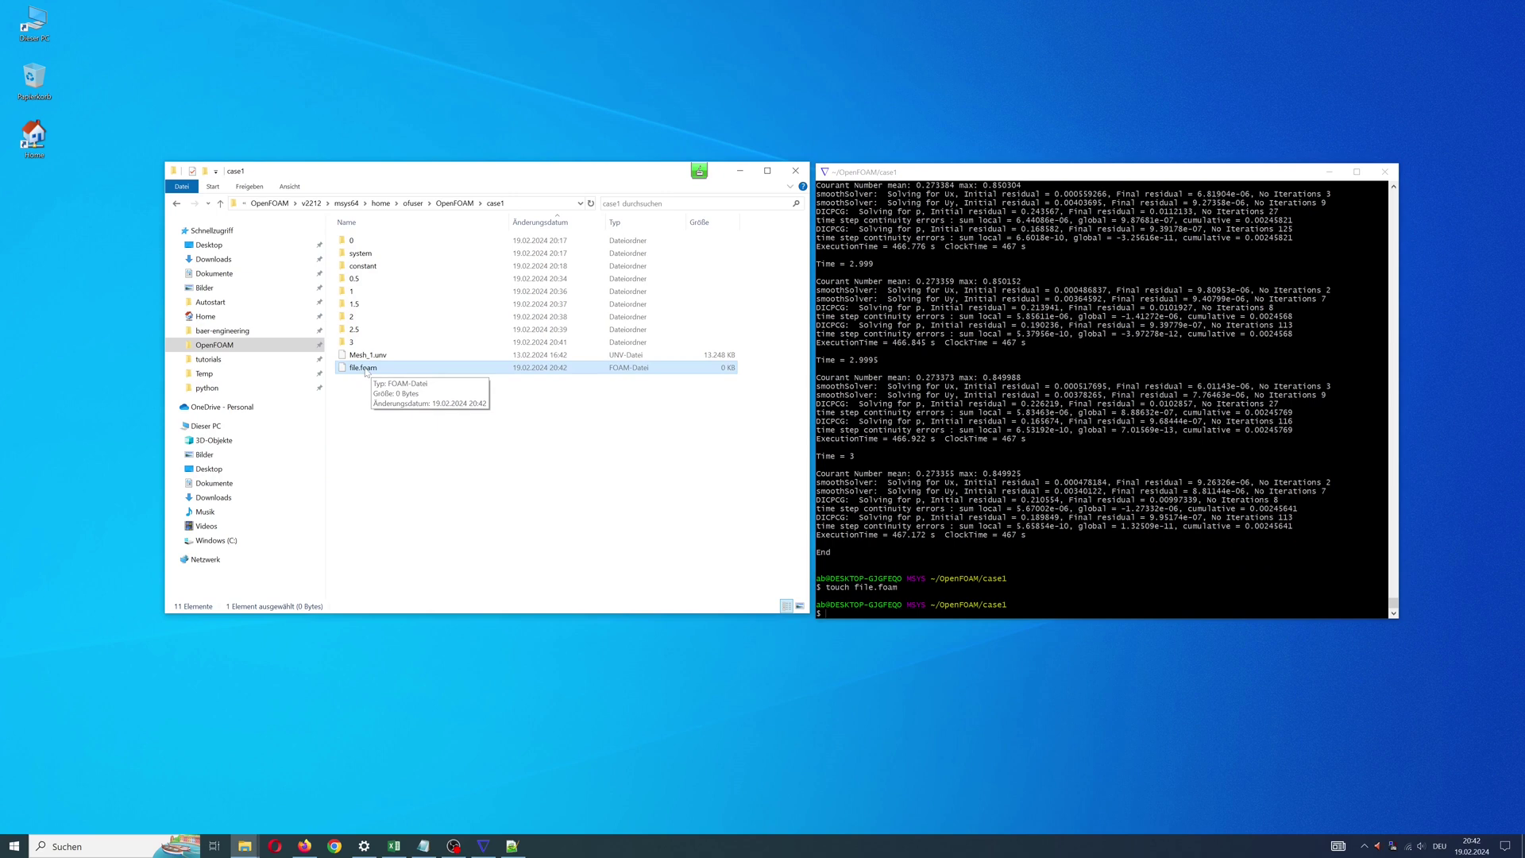
# Switch to ParaView and load file.foam from the case1 folder, showing the results at time 3
pyautogui.click(14, 846)
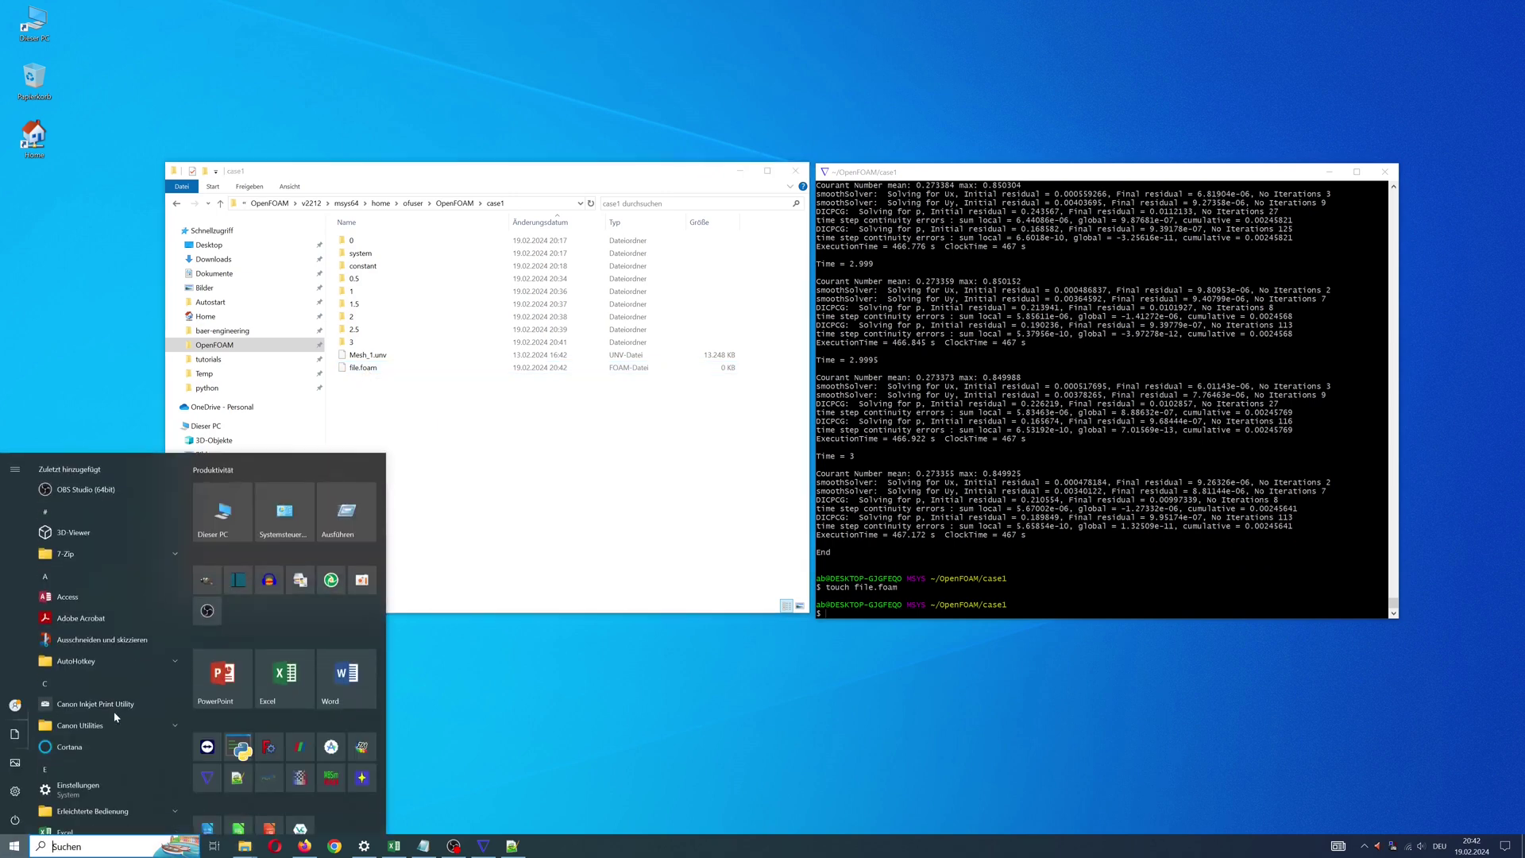
pyautogui.click(302, 750)
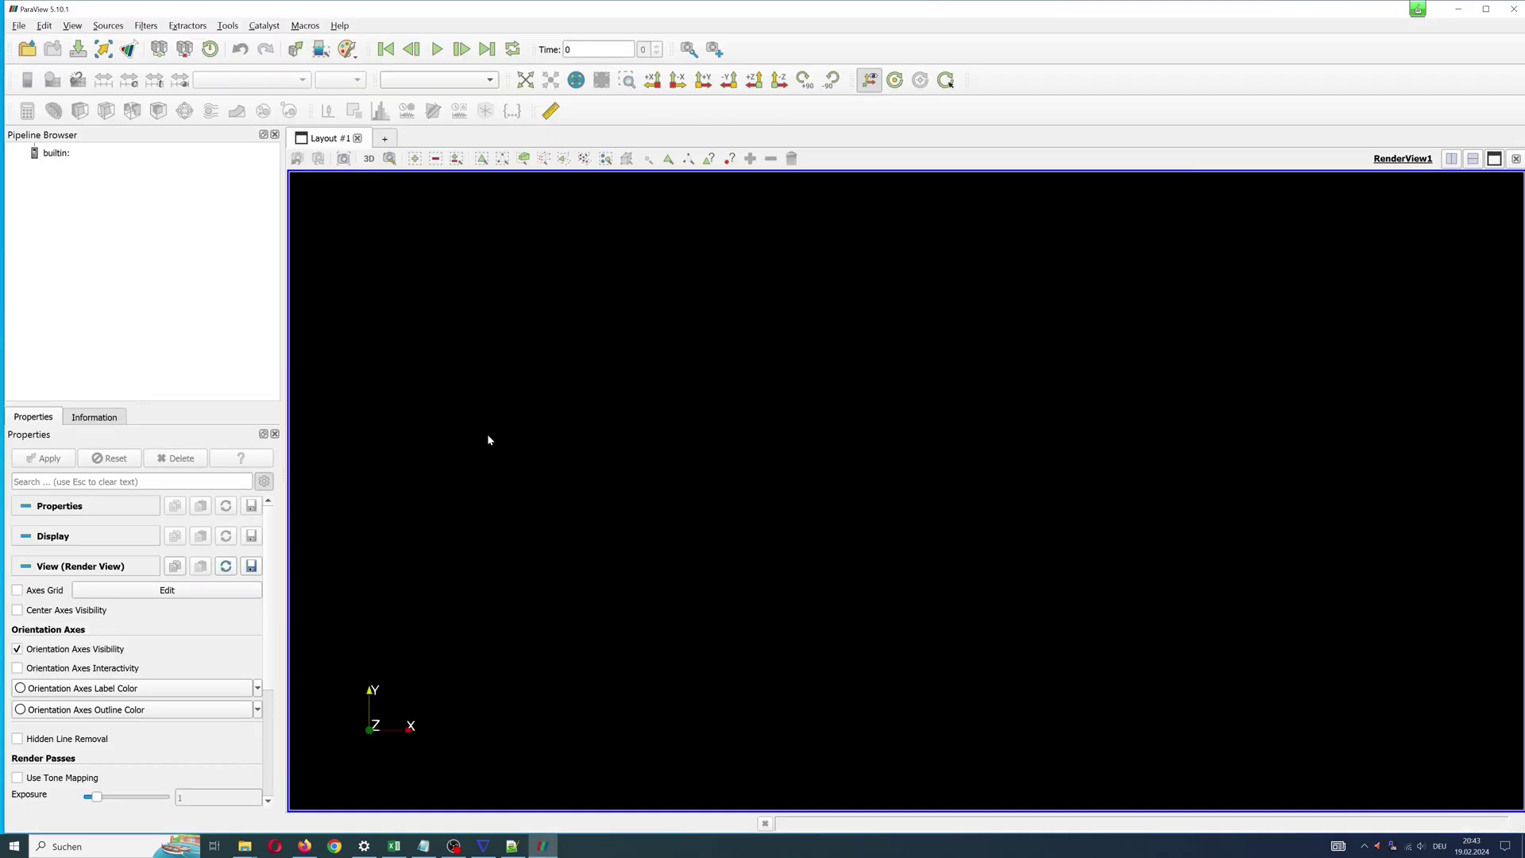
pyautogui.hotkey('ctrl', 'o')
pyautogui.click(412, 450)
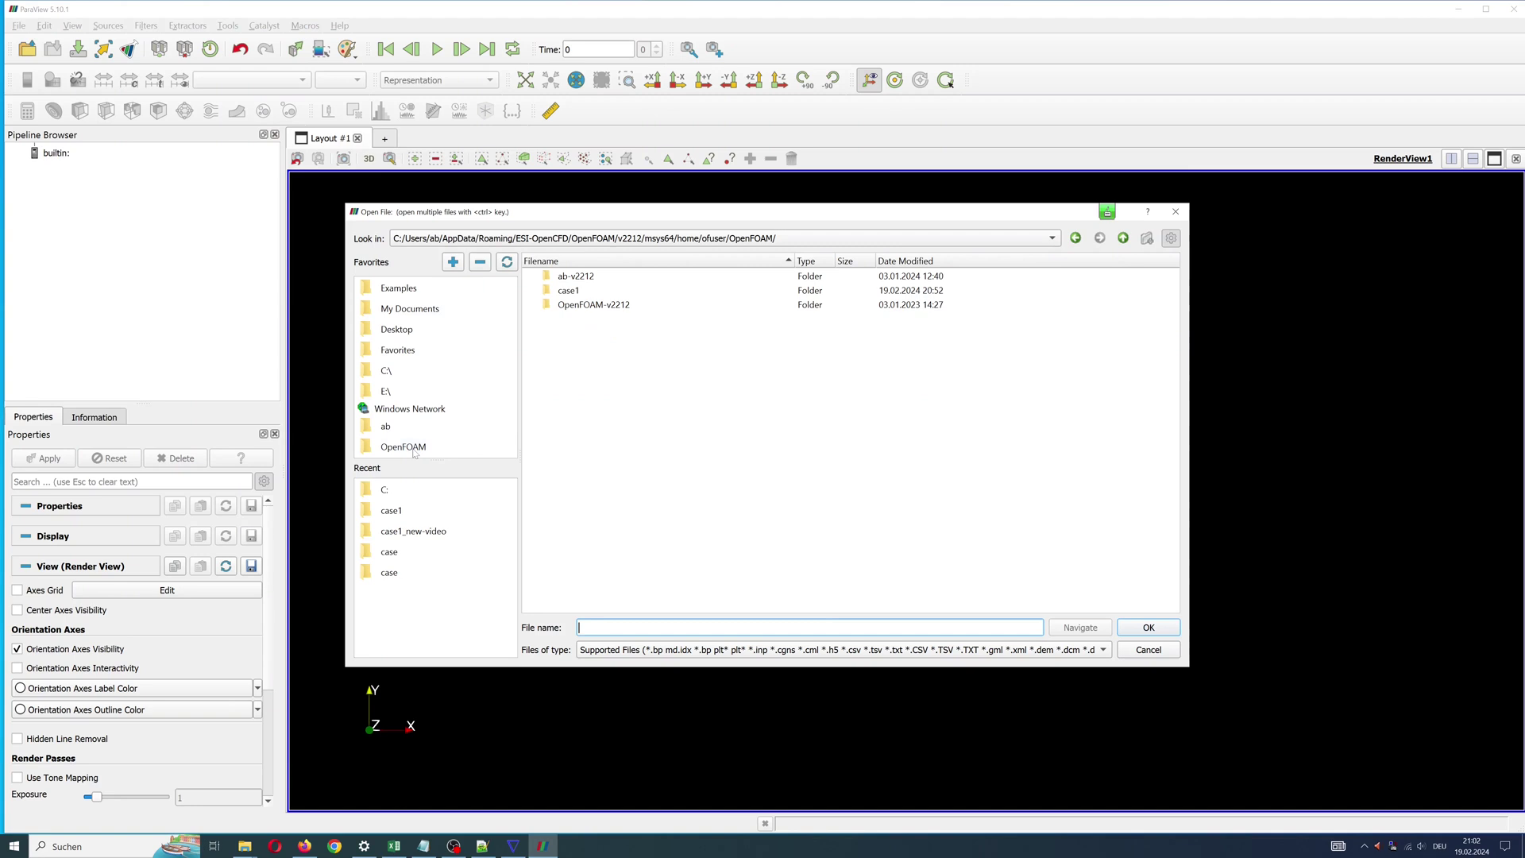
pyautogui.doubleClick(569, 291)
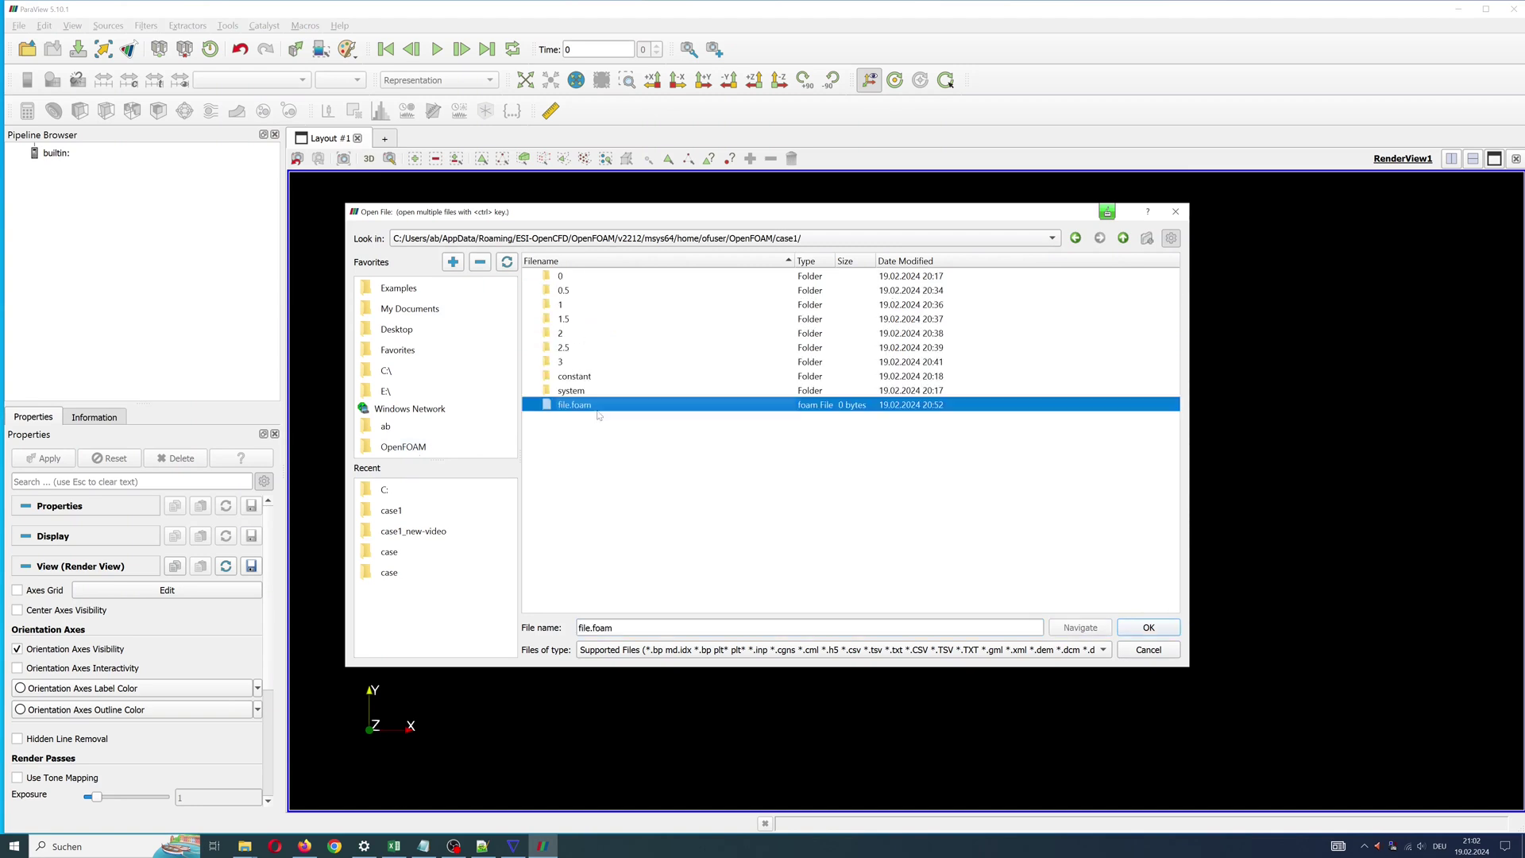
pyautogui.click(587, 404)
pyautogui.click(1152, 628)
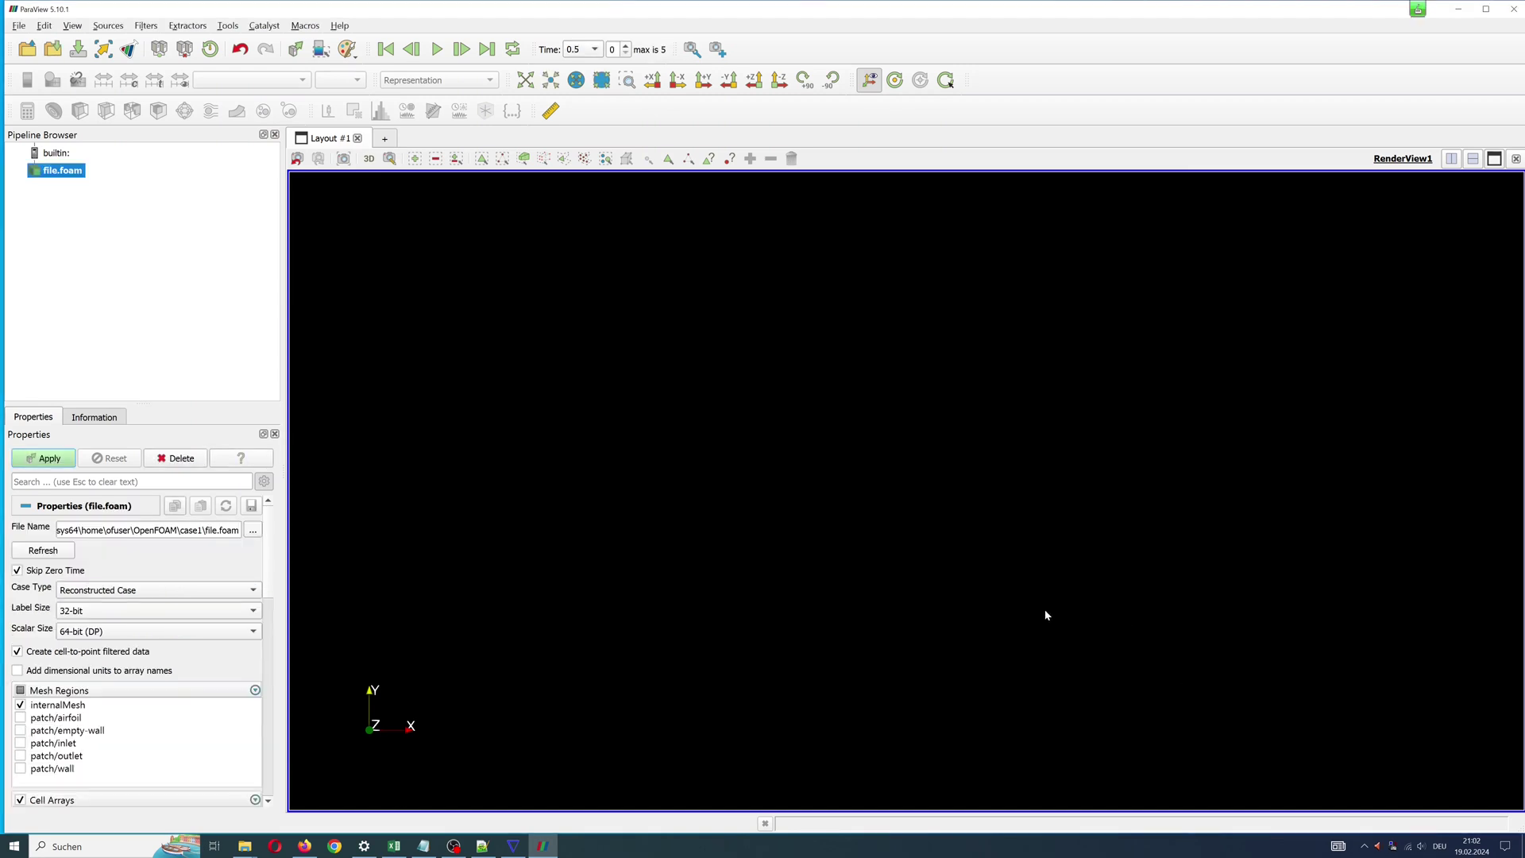
pyautogui.click(63, 463)
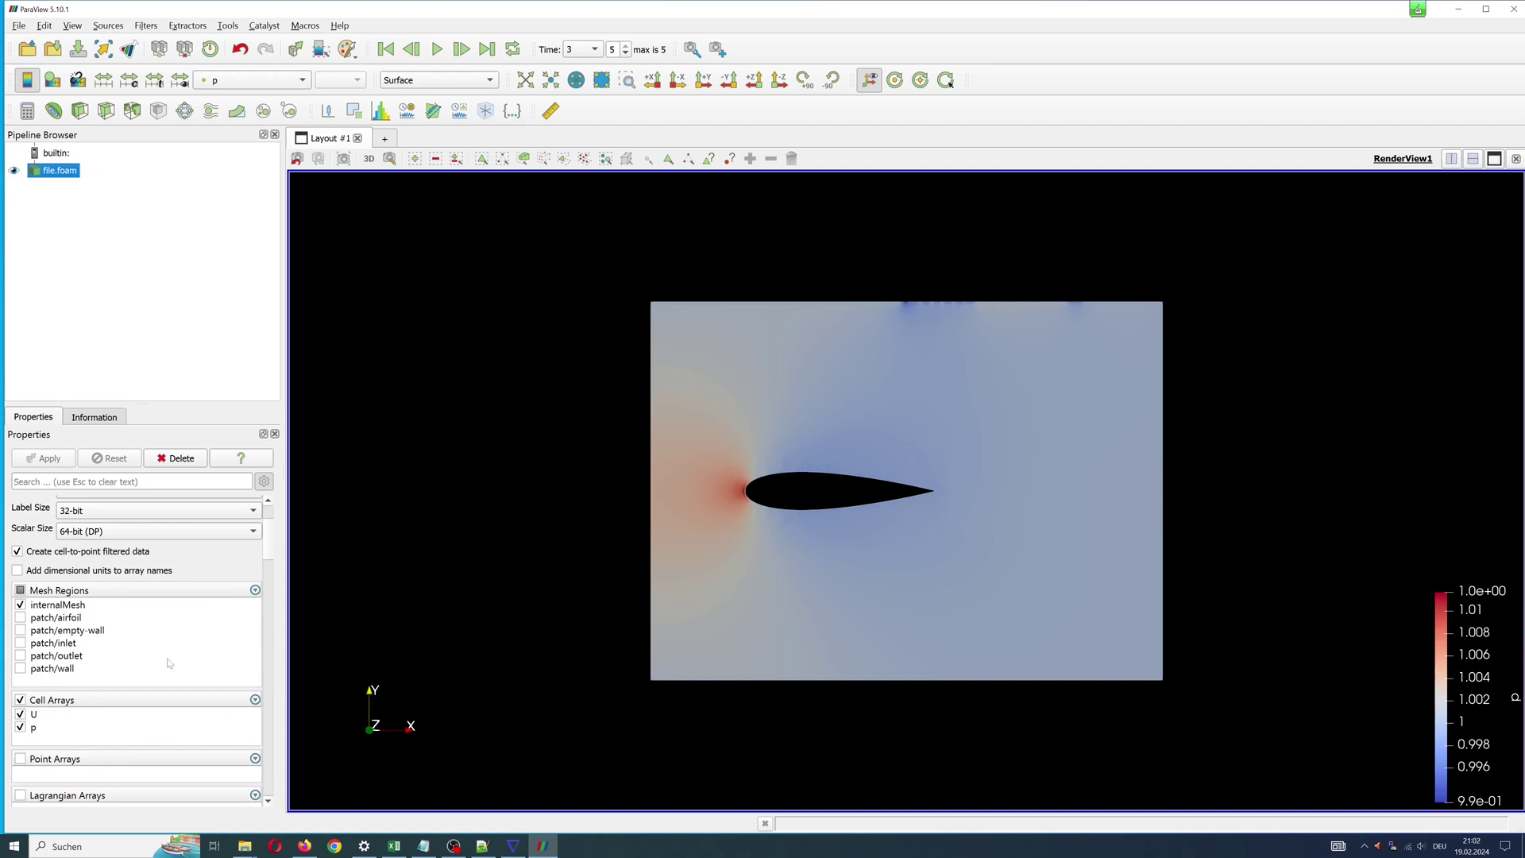
# Colour the airfoil flow domain by the magnitude of the velocity field U
pyautogui.scroll(-8, 168, 664)
pyautogui.click(81, 659)
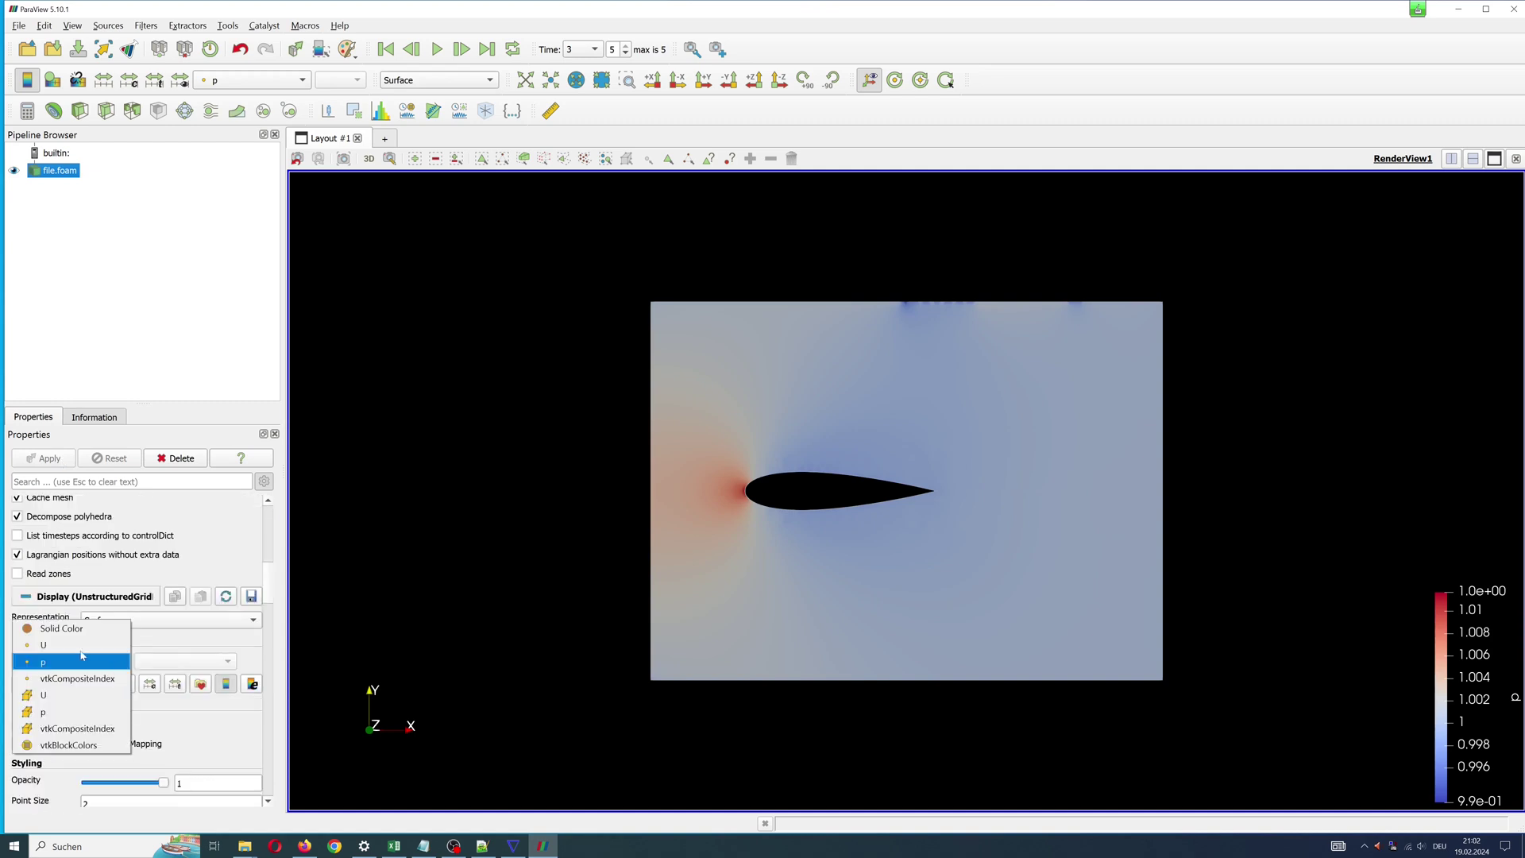
pyautogui.click(80, 645)
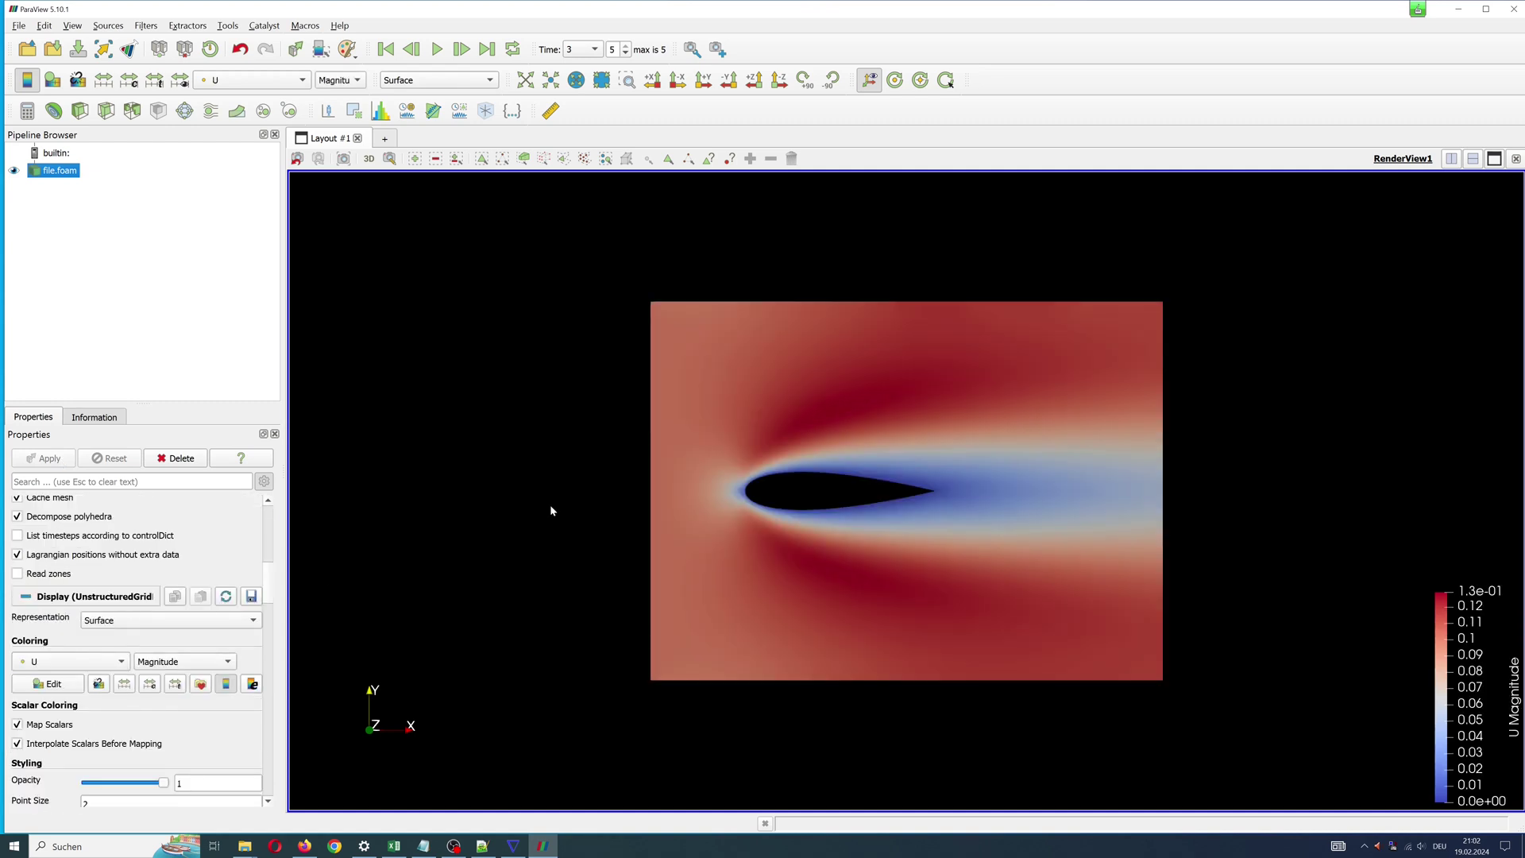
pyautogui.moveTo(559, 497); pyautogui.dragTo(621, 542)
pyautogui.moveTo(636, 346); pyautogui.dragTo(615, 322)
pyautogui.scroll(-1, 772, 661)
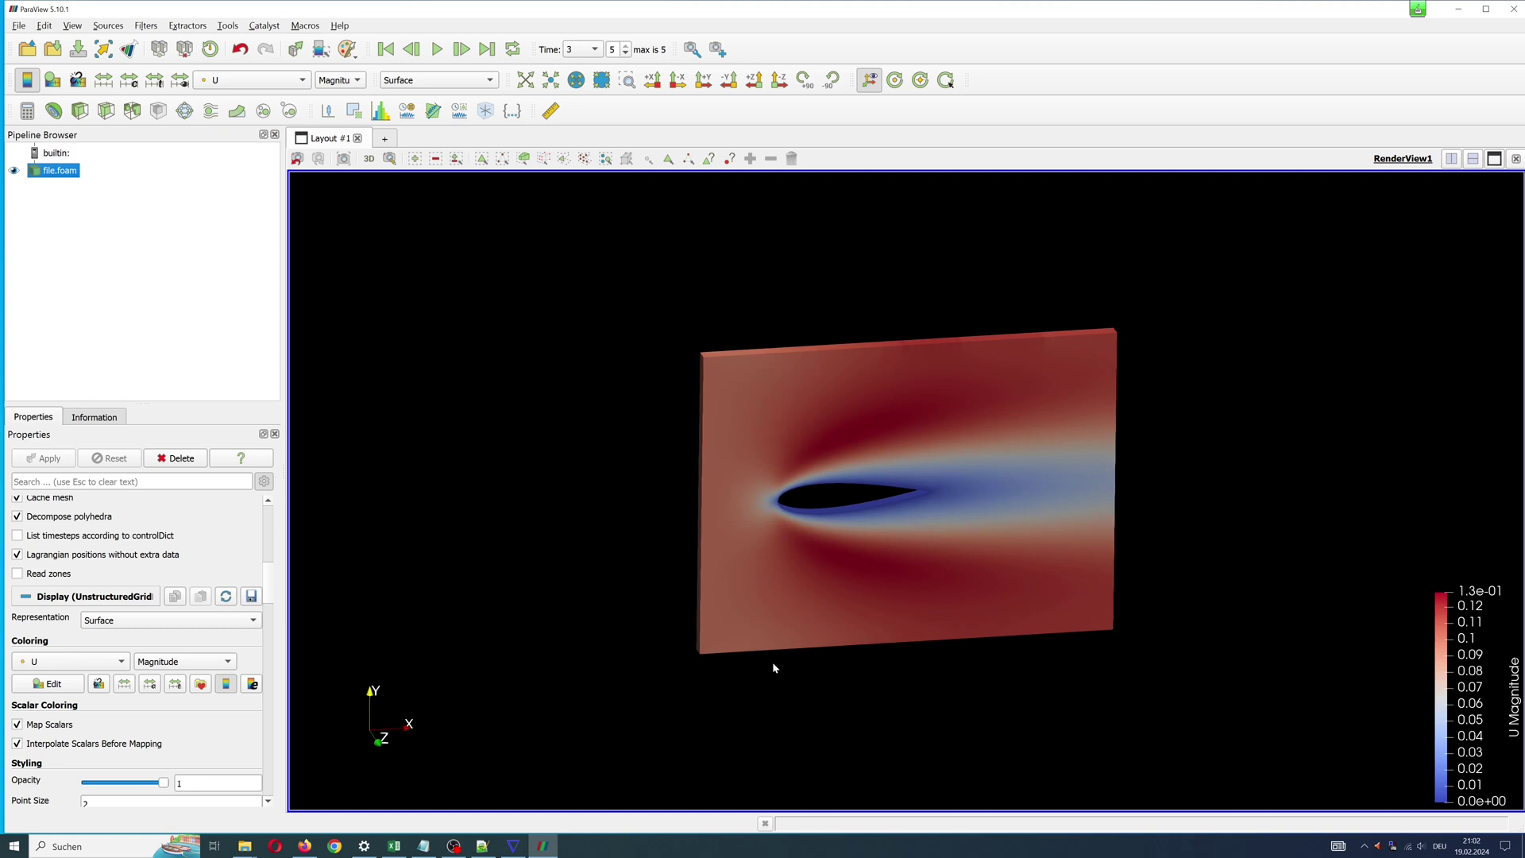